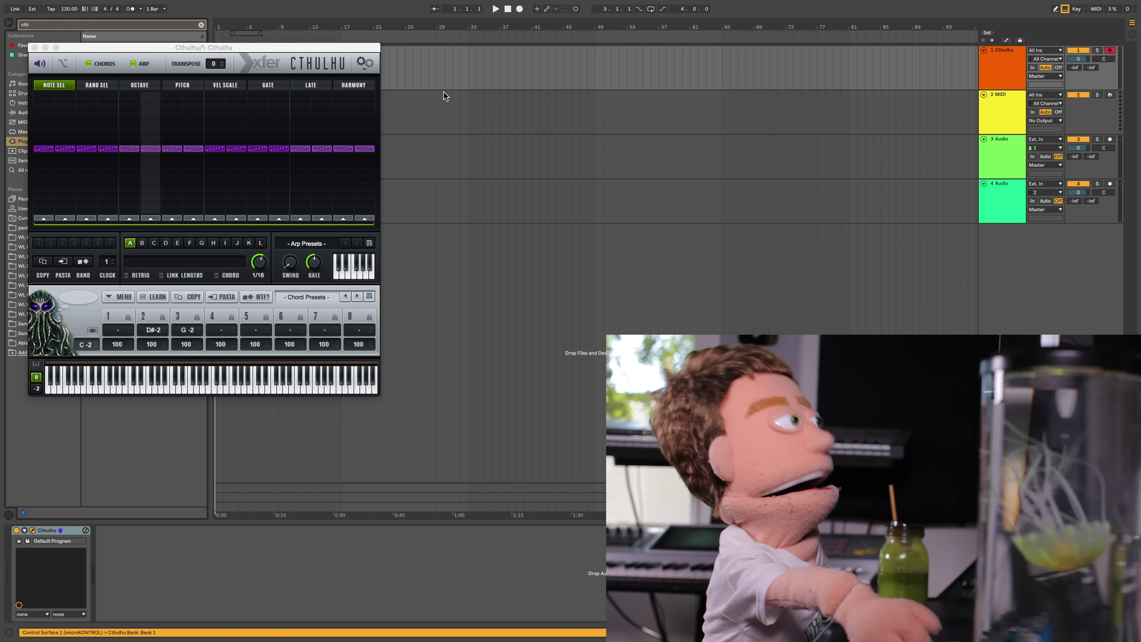
Step: Turn off Cthulhu's arpeggiator and load the B MINOR chord preset from Whole Loops Poppin Progressions 1
left_click(134, 64)
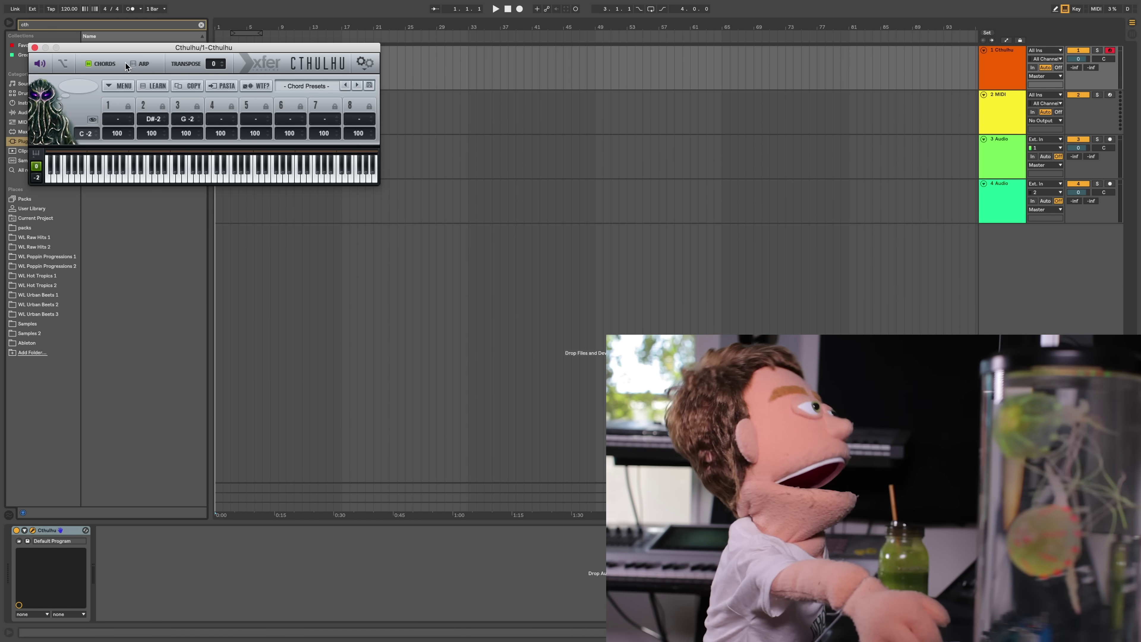
left_click(300, 89)
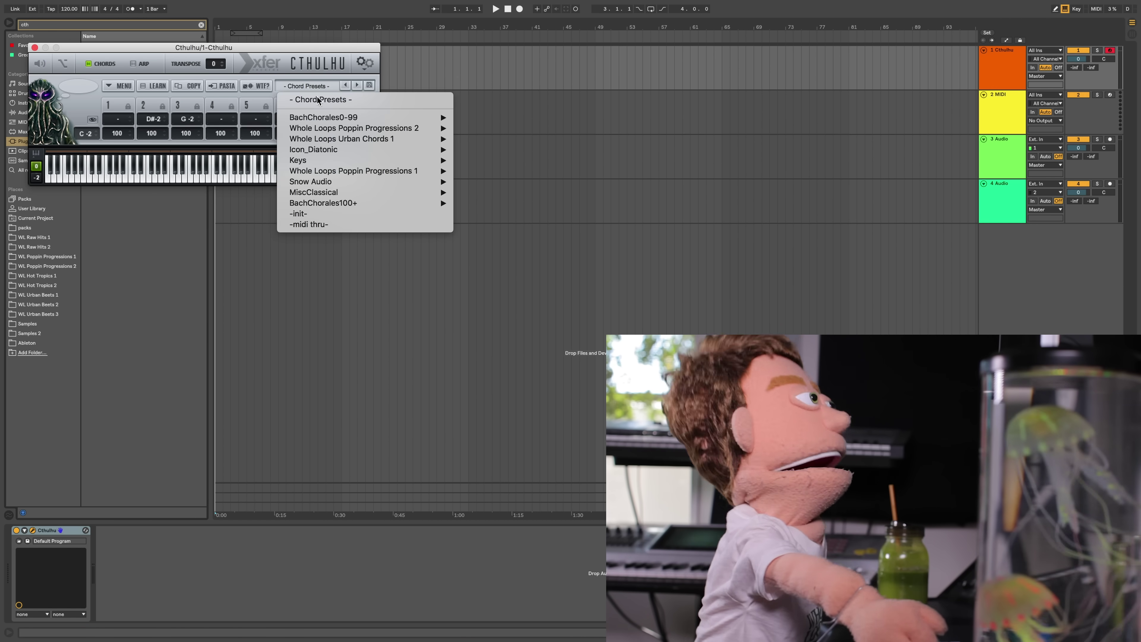
mouse_move(419, 134)
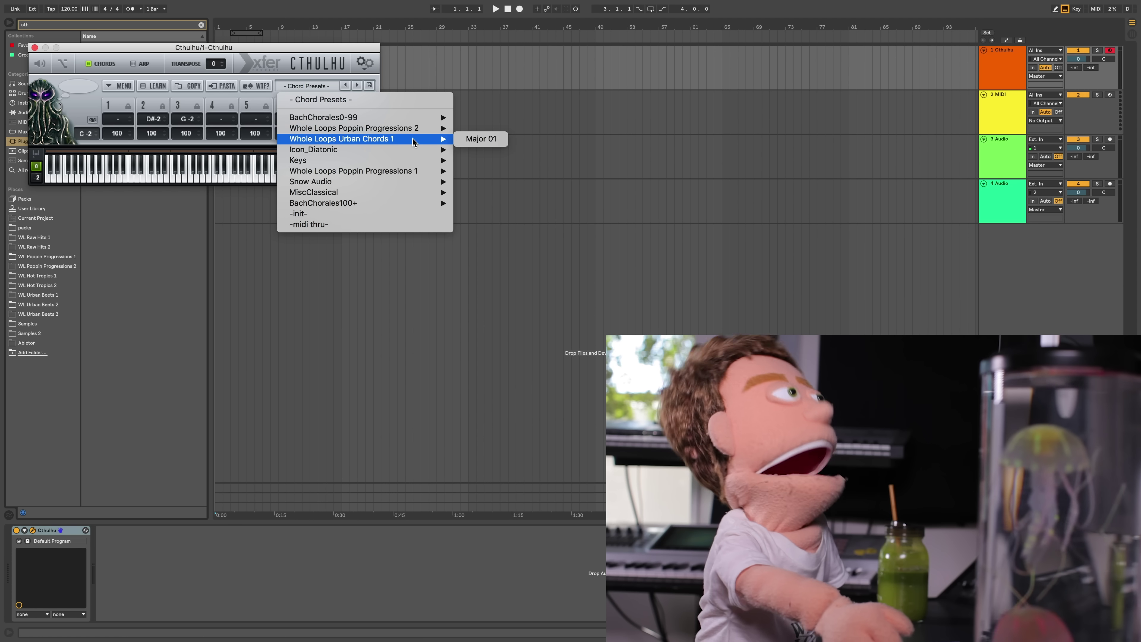
mouse_move(433, 171)
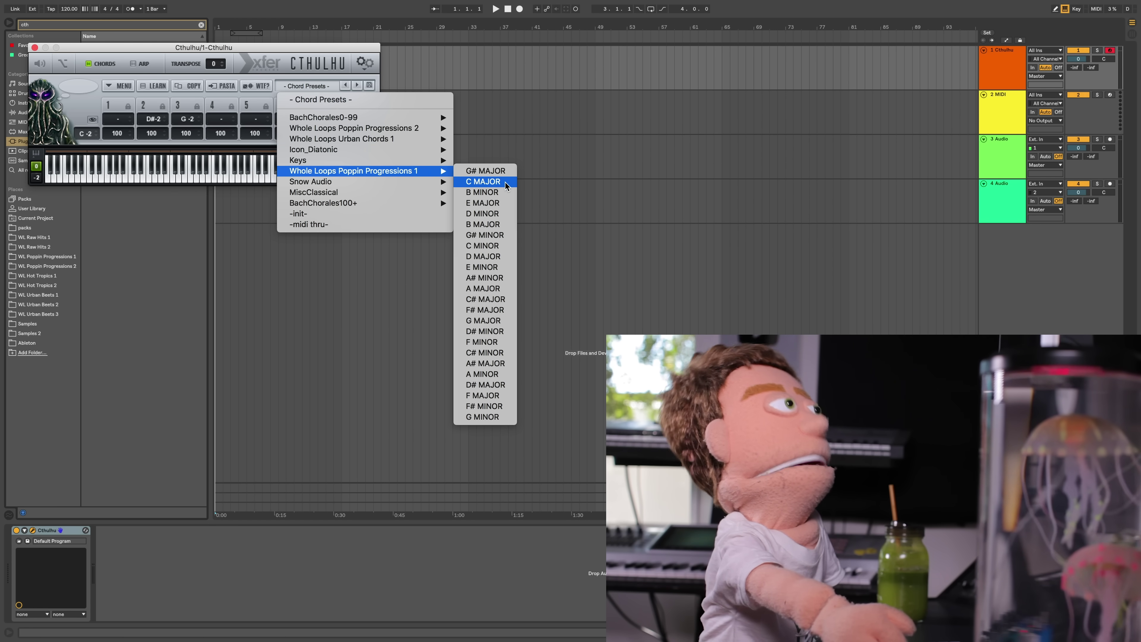
left_click(483, 192)
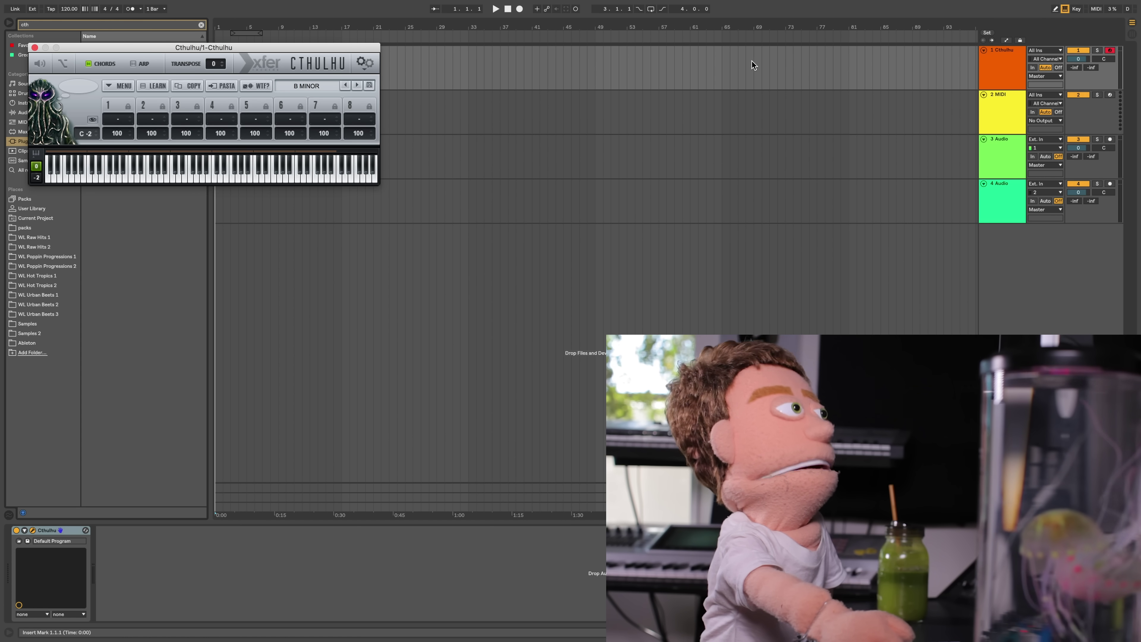
Step: Toggle Cthulhu's built-in sound on the first track and close the plug-in window
left_click(998, 118)
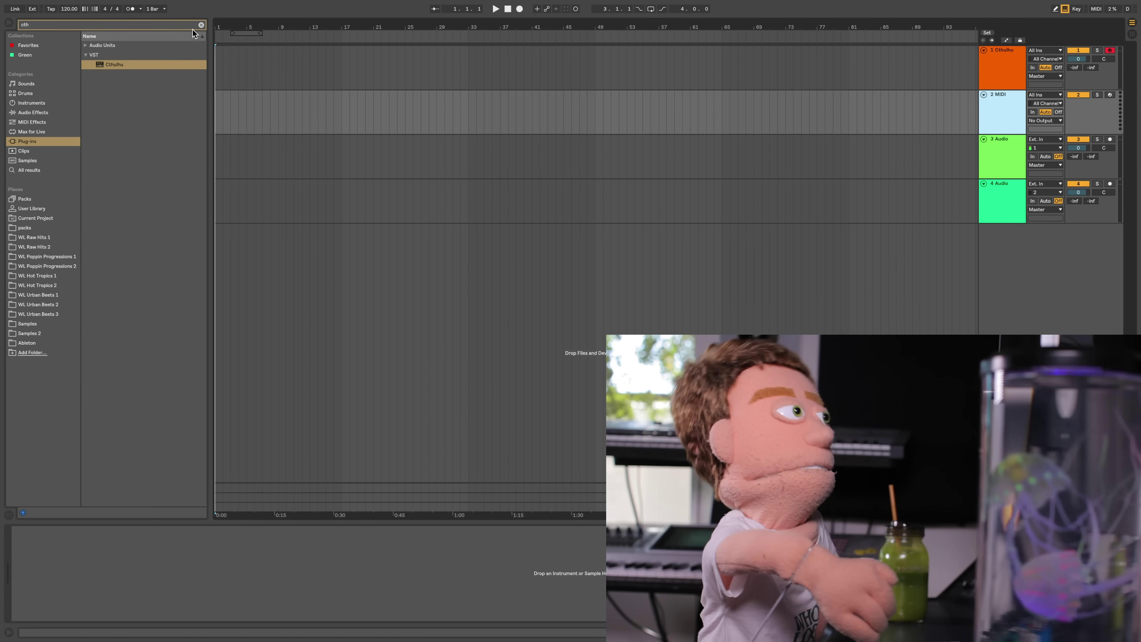
left_click(1007, 59)
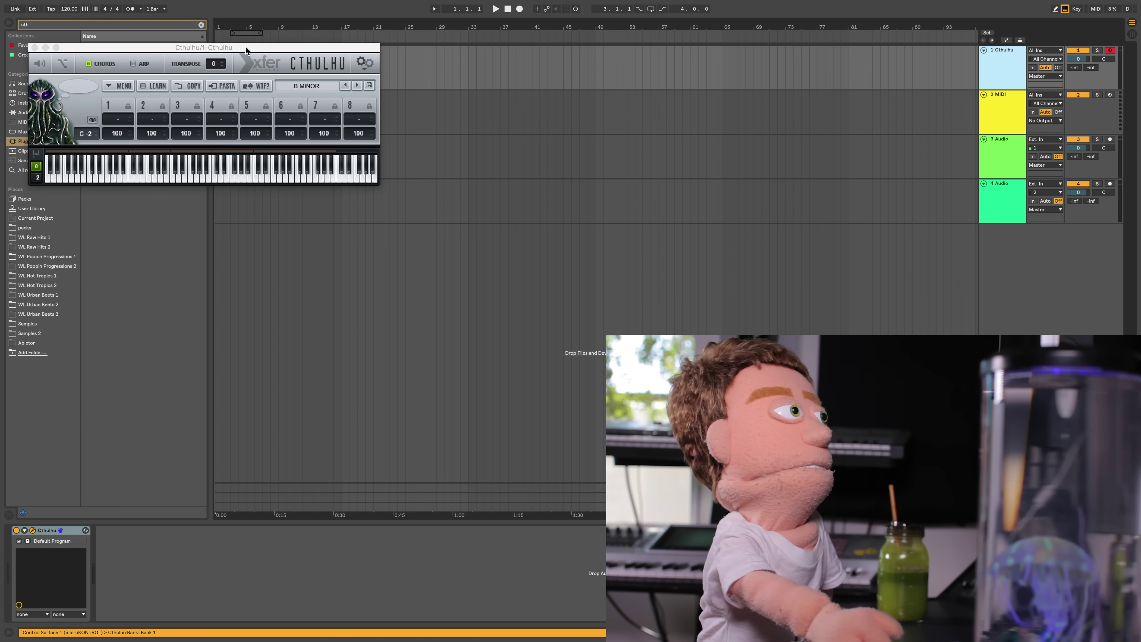
left_click(41, 63)
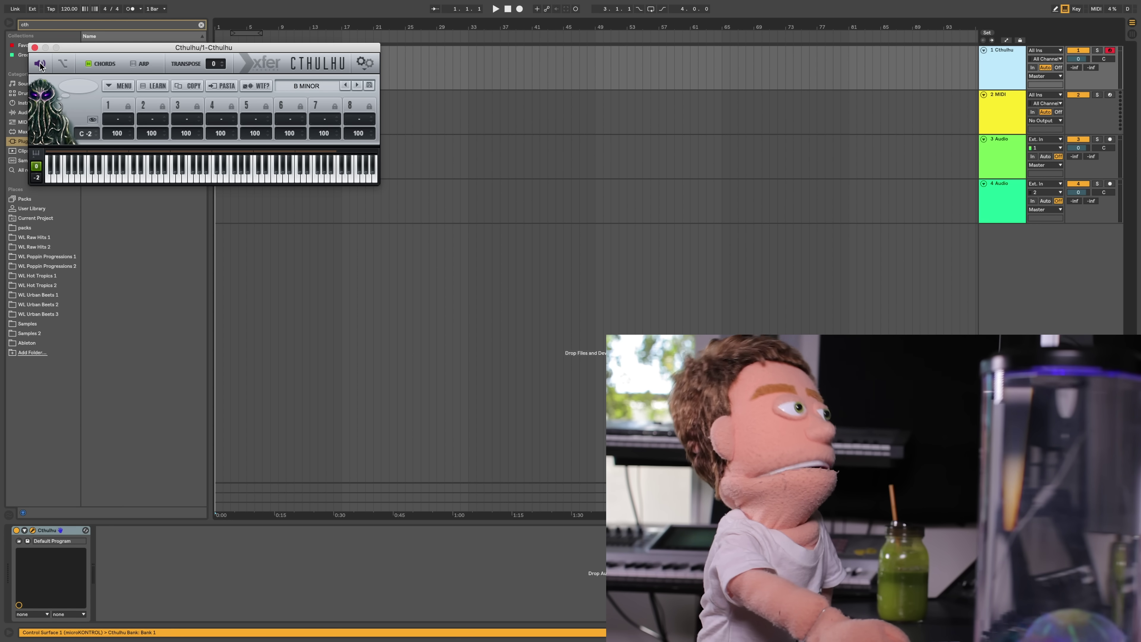
left_click(35, 47)
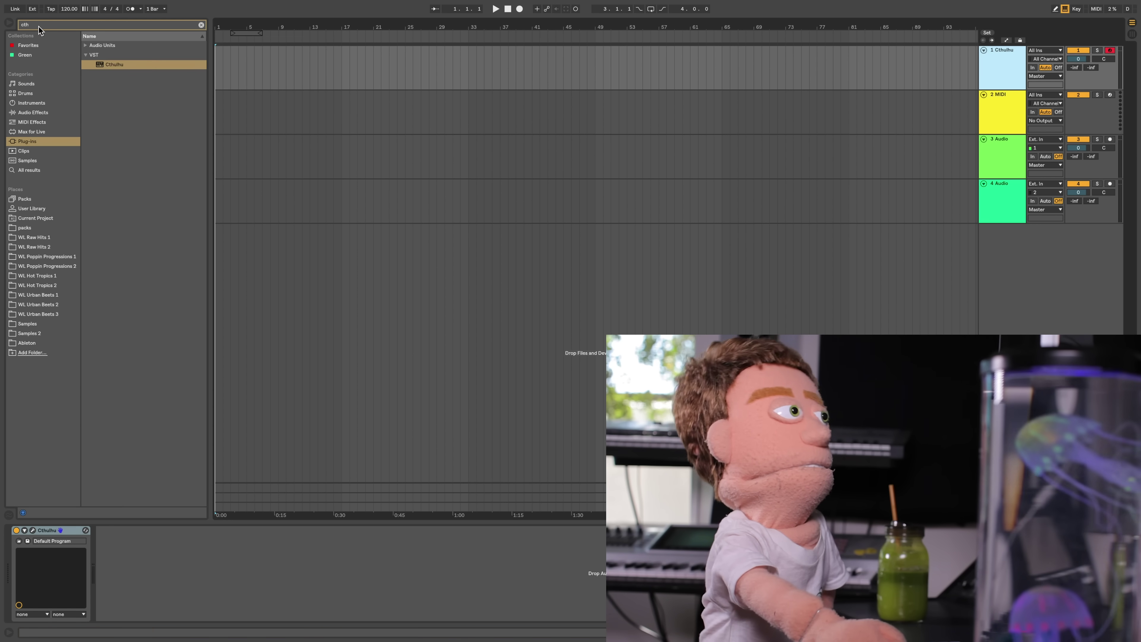
Step: Search the plug-ins for "omnis" and load Omnisphere onto the second MIDI track
left_click(40, 25)
type("omnis")
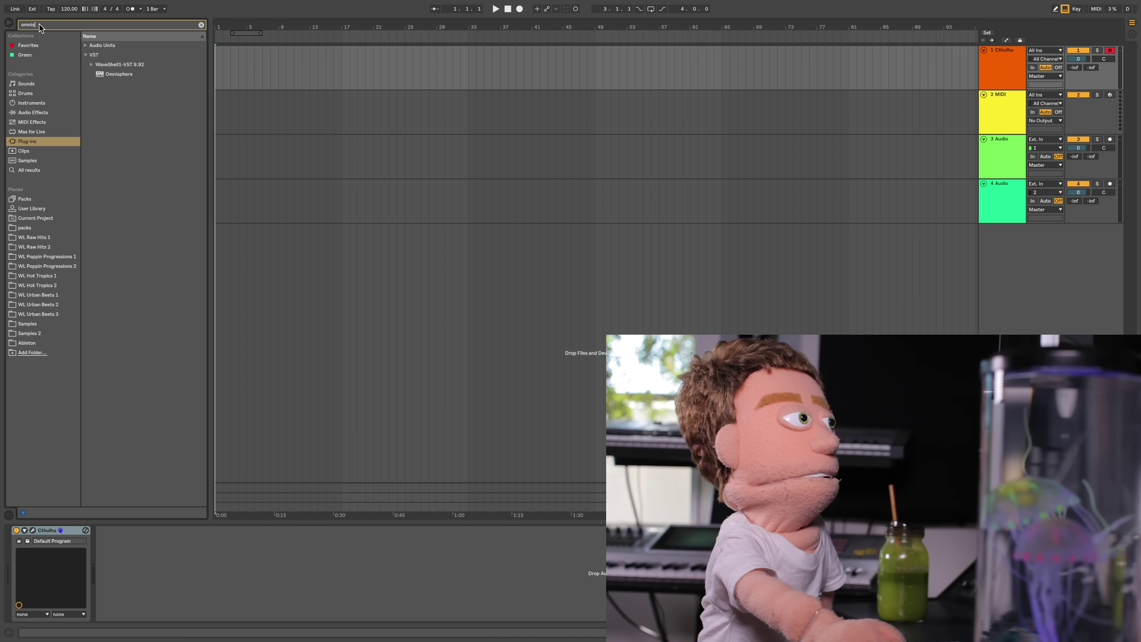
left_click(111, 63)
left_click_drag(111, 63, 1041, 100)
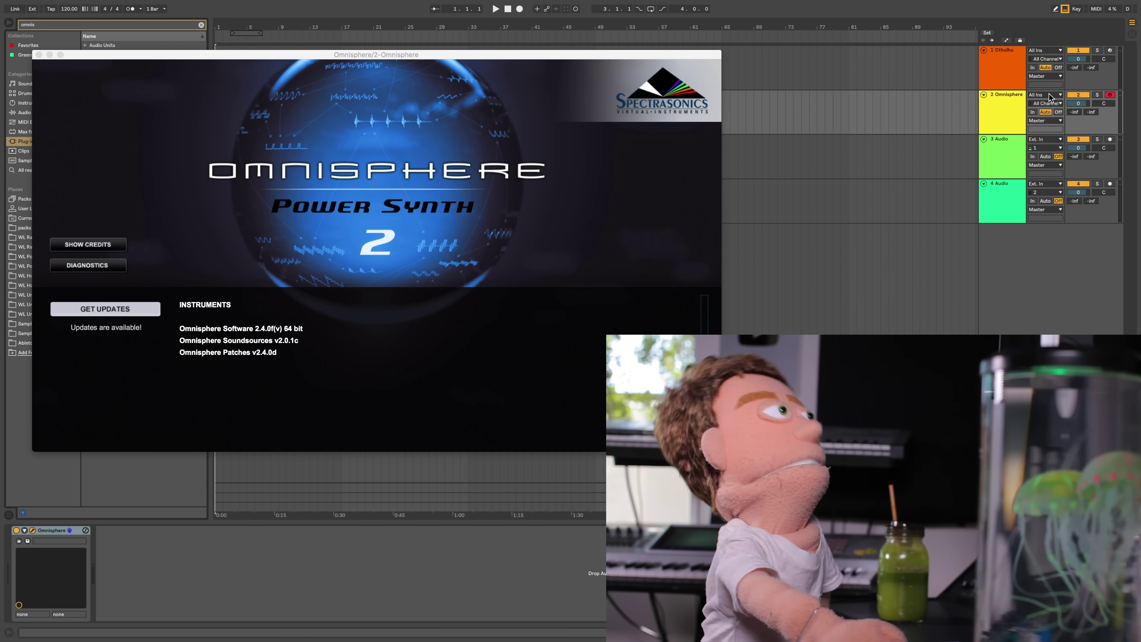
Step: Route the Omnisphere track's MIDI input from 1-Cthulhu with Cthulhu as the channel, and arm the Cthulhu track alongside it
left_click(1049, 96)
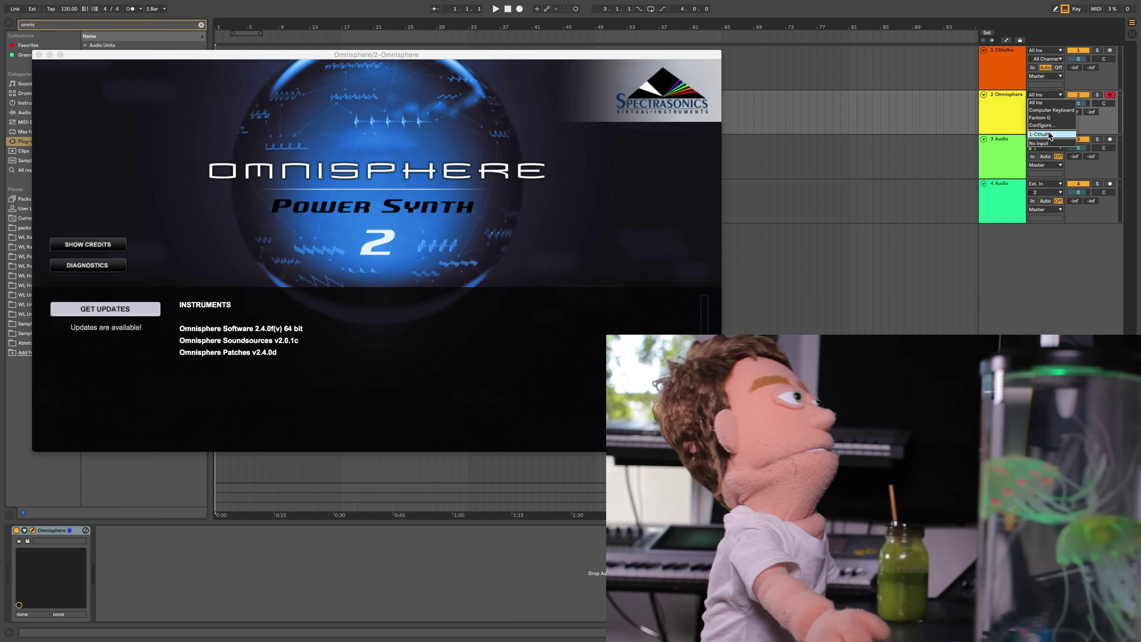
left_click(1045, 137)
left_click(1048, 107)
left_click(1051, 131)
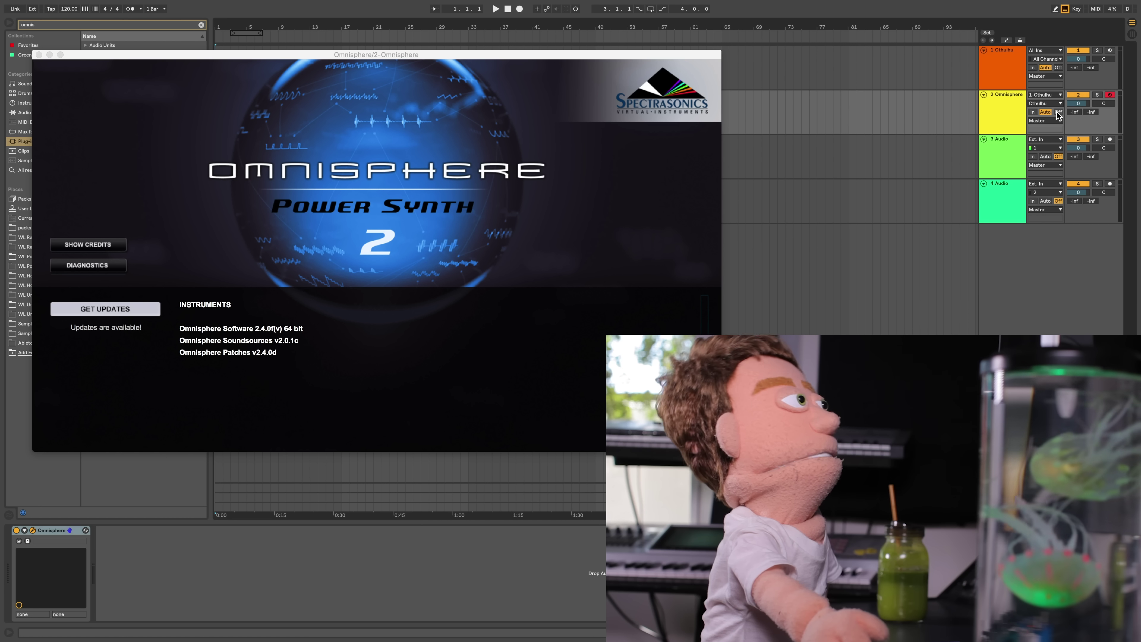
left_click(1110, 50)
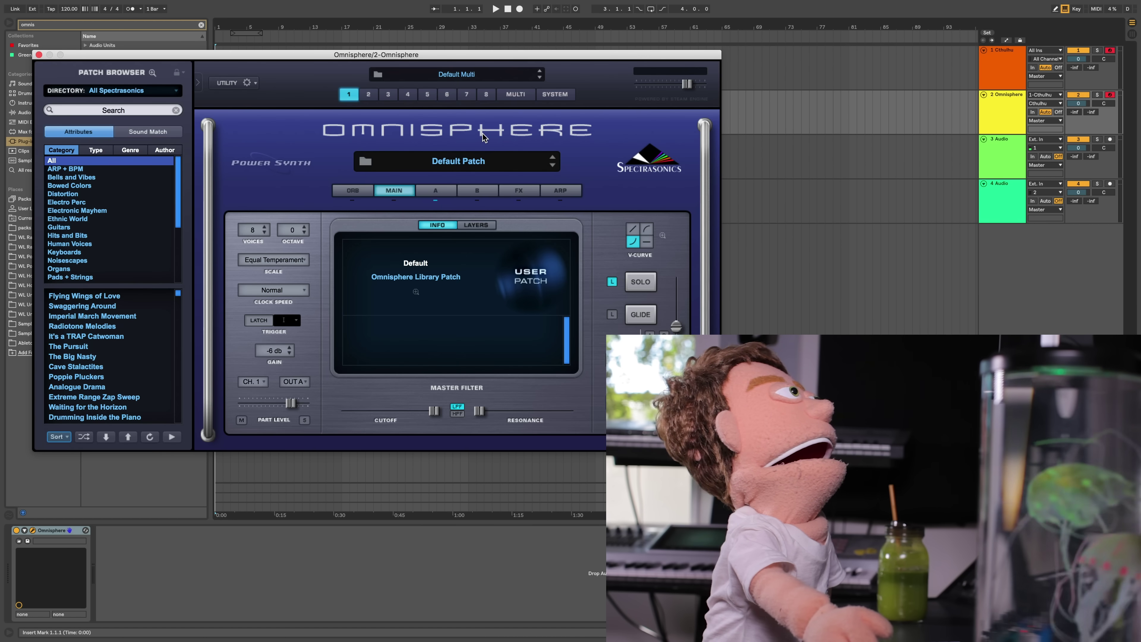
Step: Load the Glass Spark Bubbles patch from Omnisphere's ARP + BPM category and close the plug-in window
left_click(93, 169)
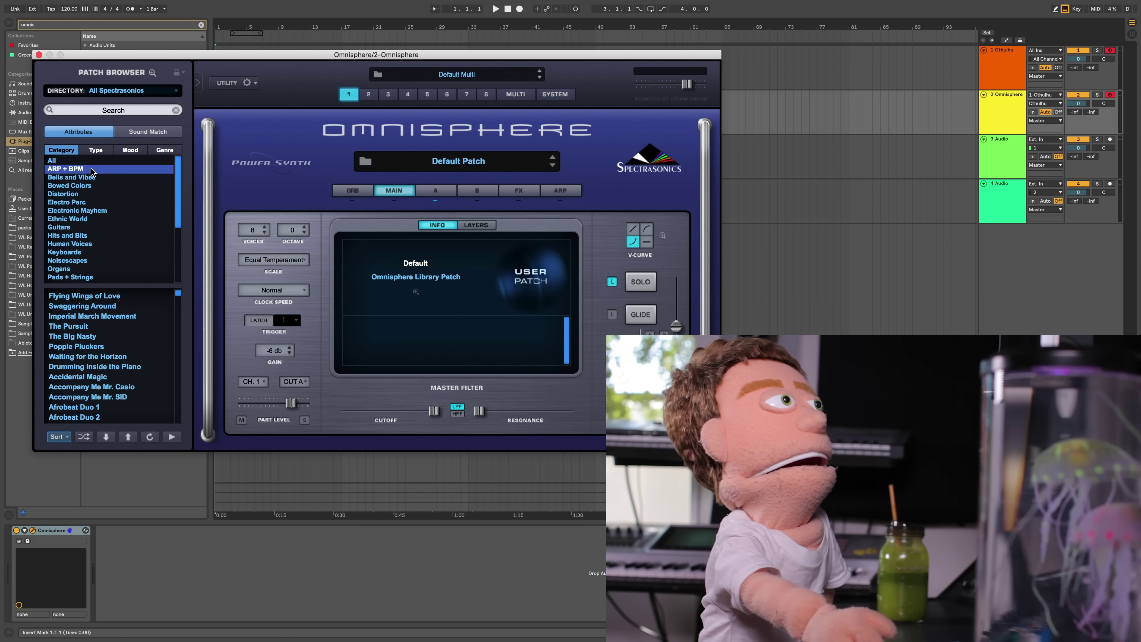
left_click_drag(178, 293, 183, 311)
scroll(116, 315, "up", 2)
scroll(118, 316, "up", 4)
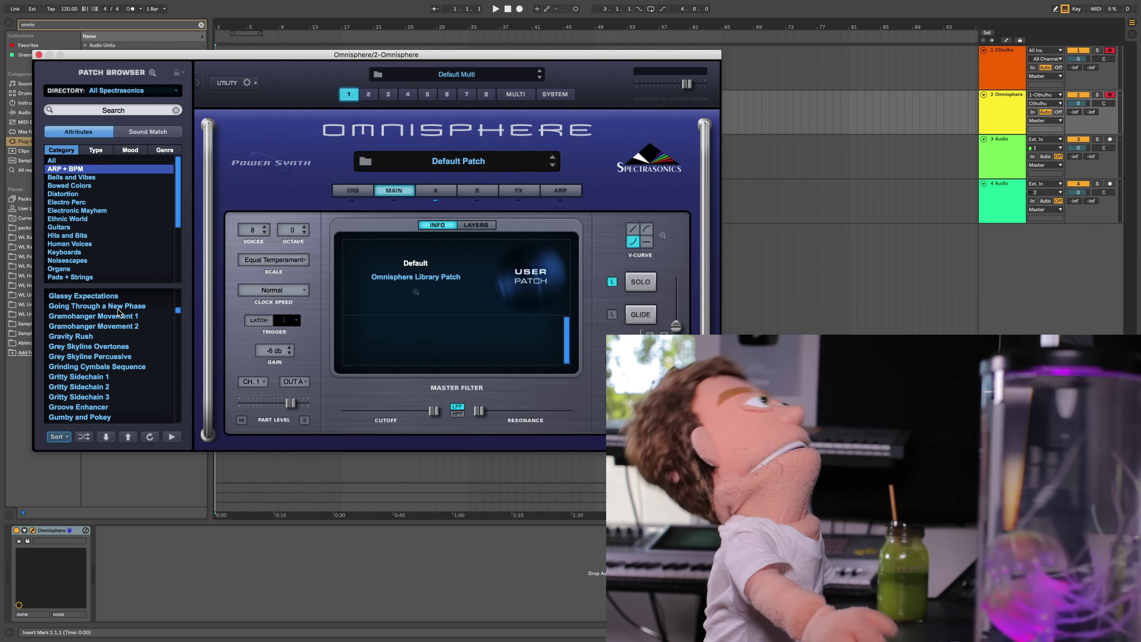
left_click(121, 317)
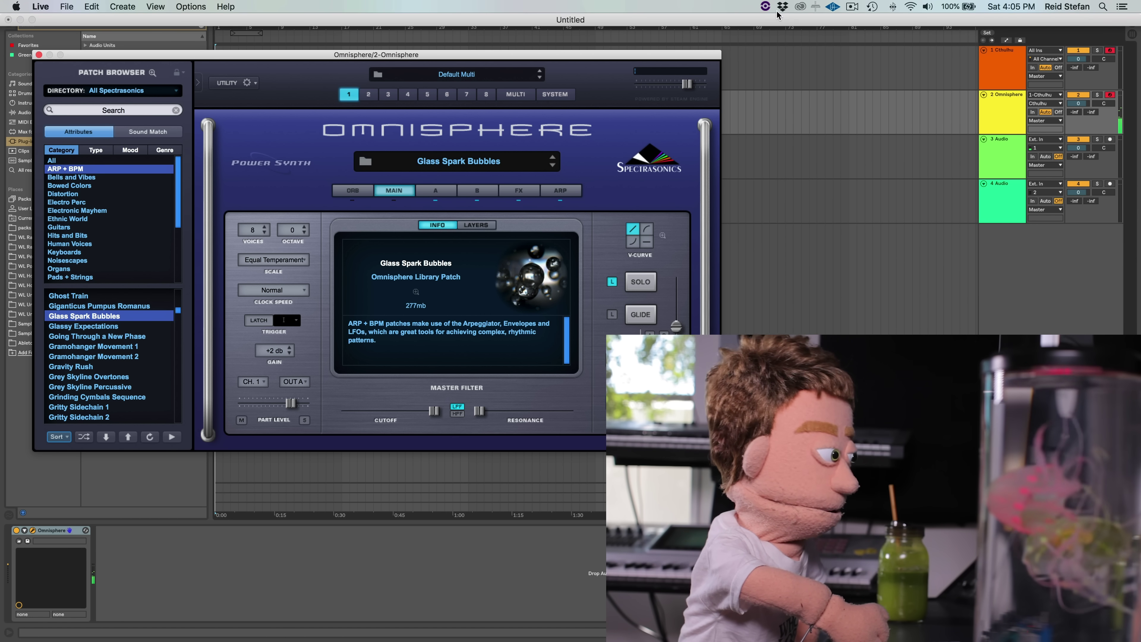
left_click(37, 55)
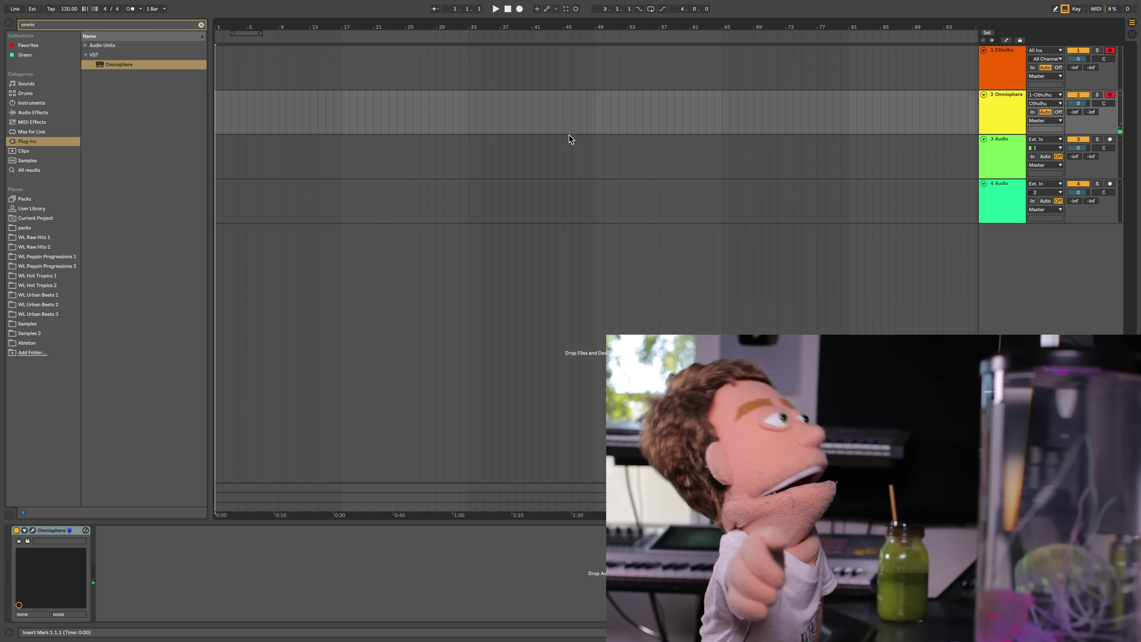
Step: Capture the played notes as a four-bar MIDI clip on the Cthulhu track and set the tempo to 160 BPM
left_click(567, 9)
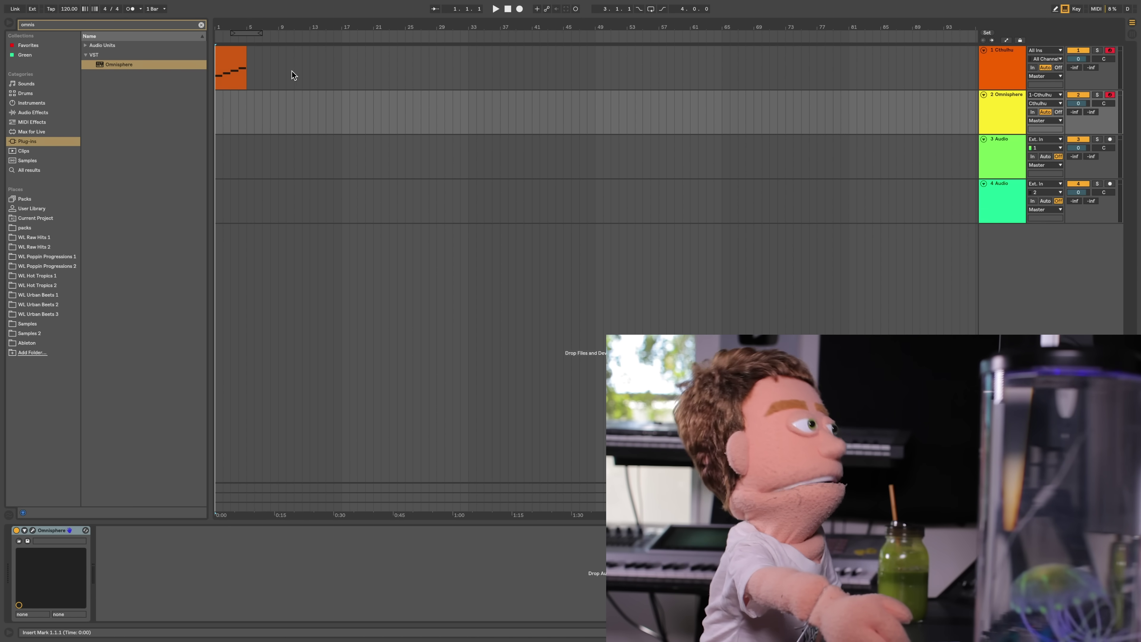
left_click(240, 49)
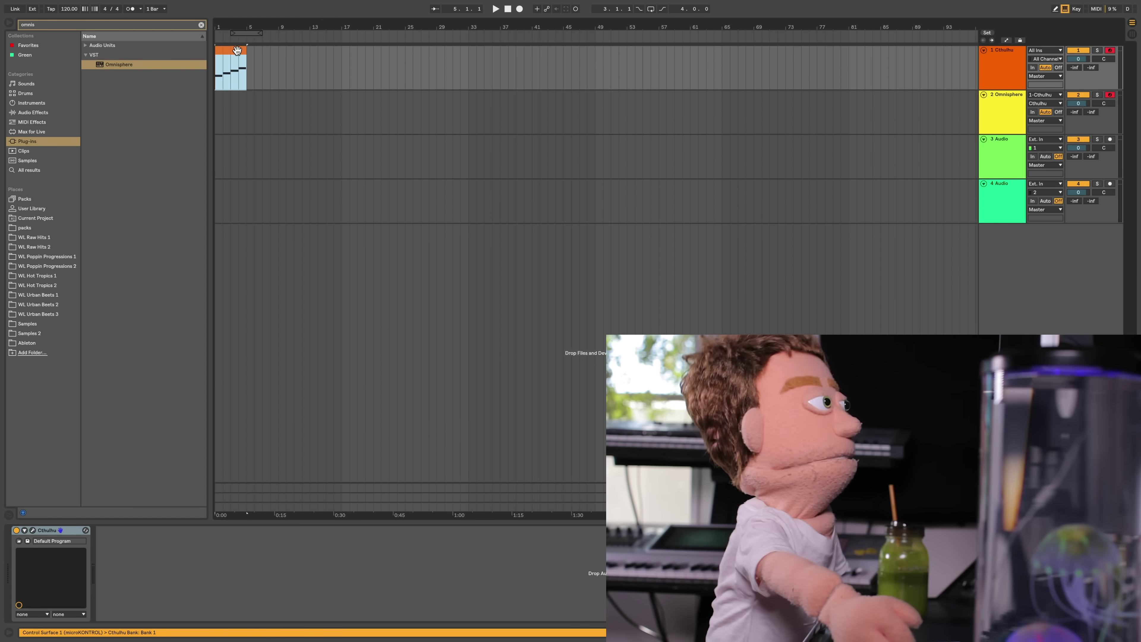
left_click(68, 9)
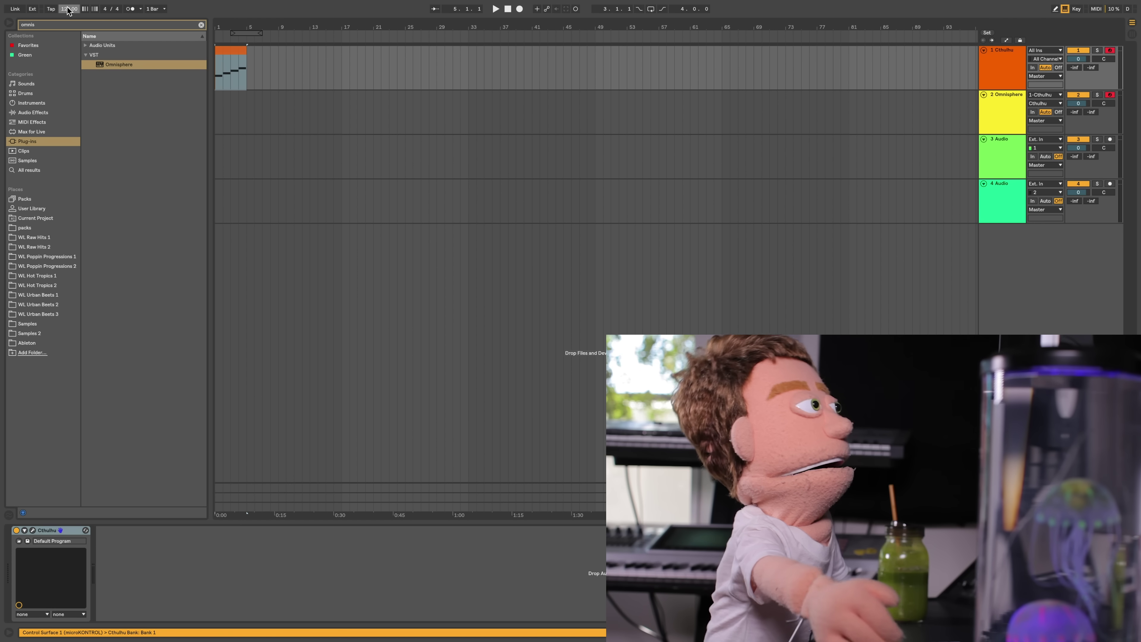
type("160")
key("Return")
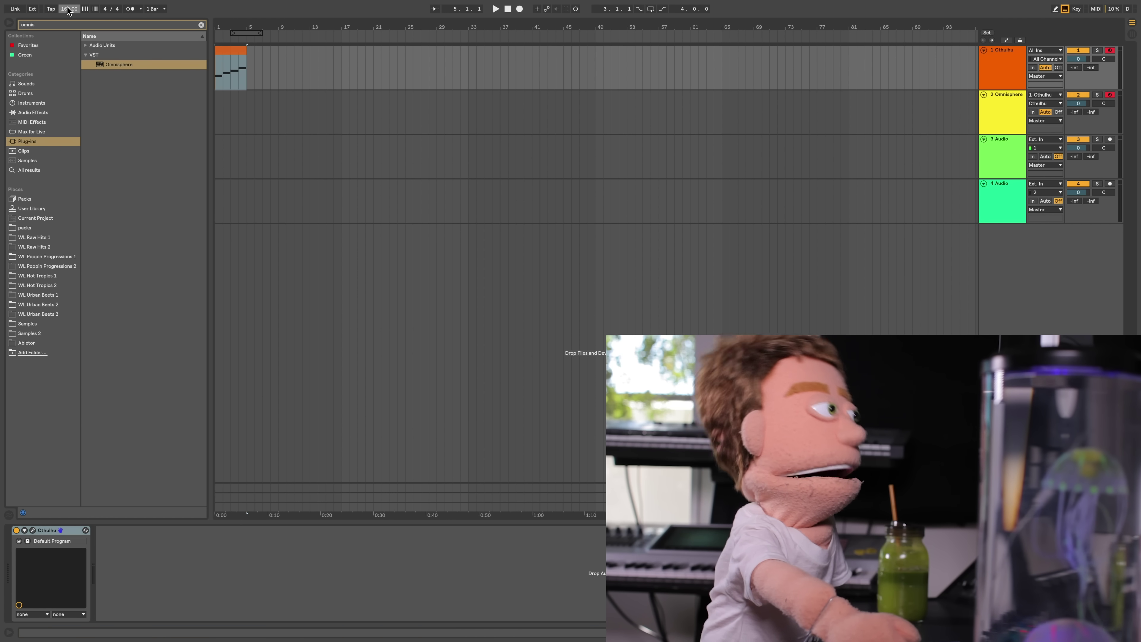
Step: Turn on looping for the Cthulhu clip, extend it to bar 17 and enable the metronome
left_click(244, 55)
left_click_drag(249, 56, 210, 60)
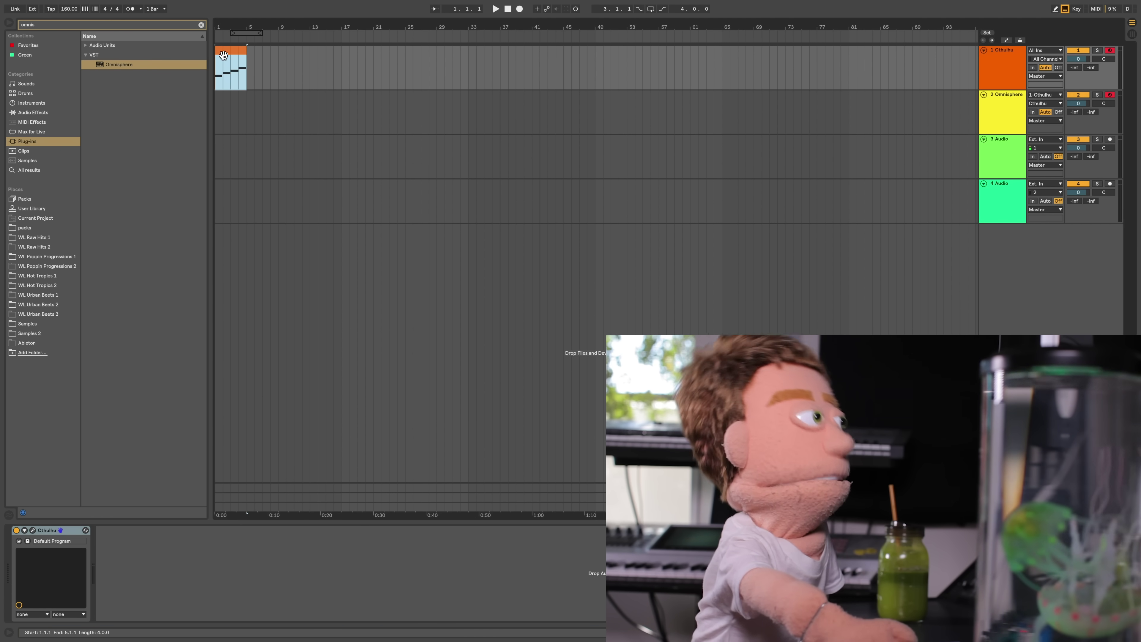
double_click(224, 54)
left_click(99, 335)
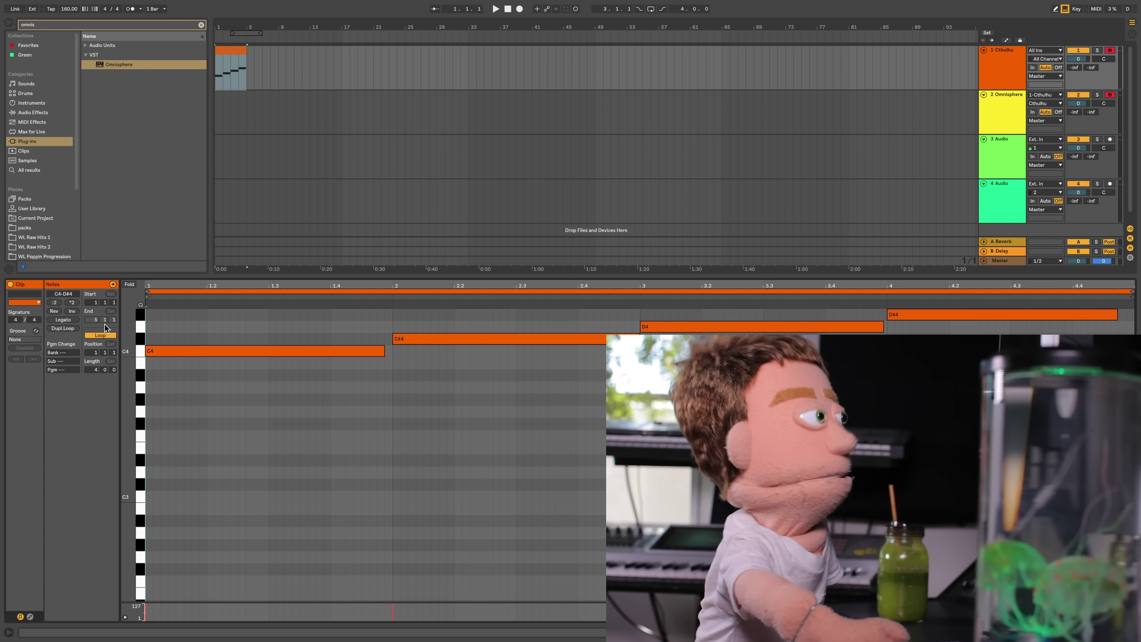
key("space")
left_click_drag(247, 50, 341, 51)
left_click(129, 9)
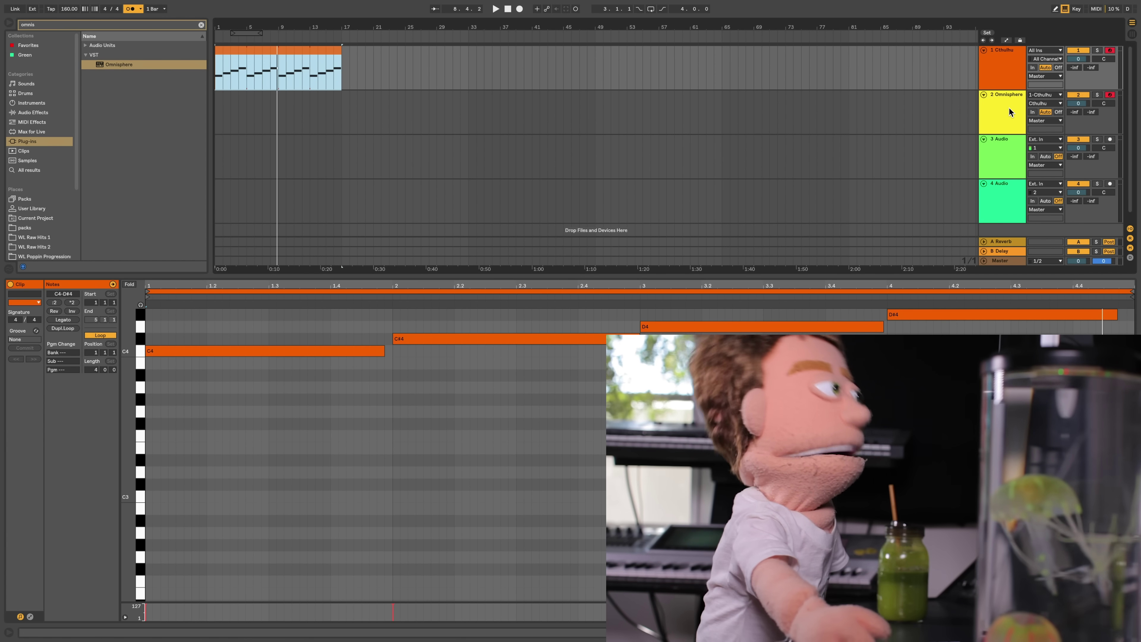
Step: Delete the two empty audio tracks
left_click(1003, 145)
key("Delete")
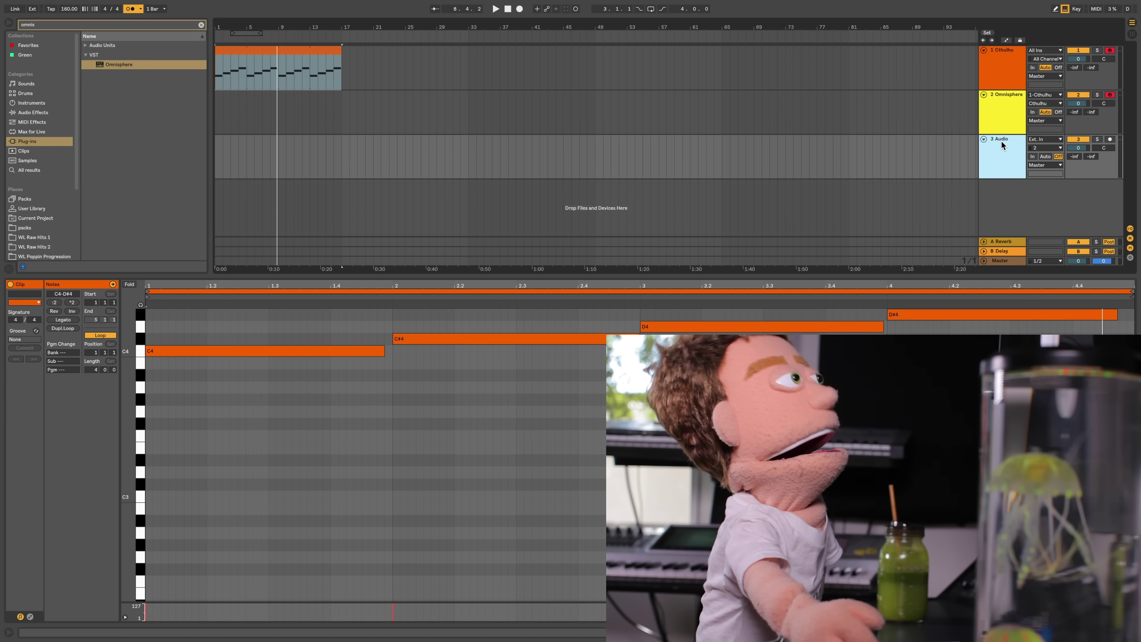
key("Delete")
Step: Disarm the Cthulhu track and record its chord output onto the Omnisphere track from bar 1 to bar 9
left_click(1110, 50)
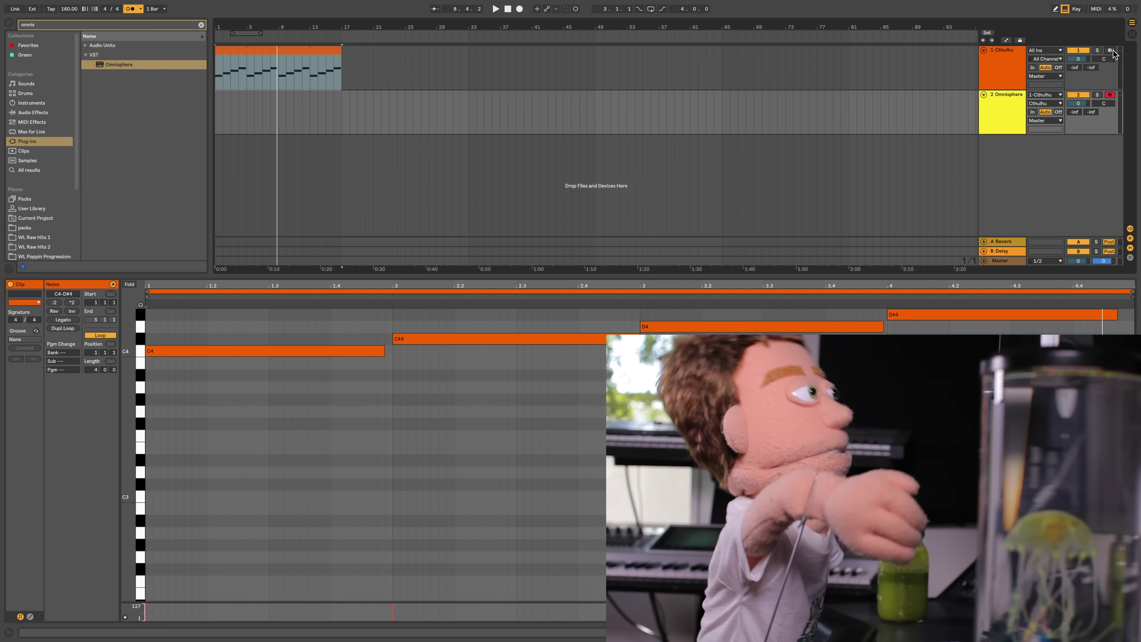
left_click(217, 105)
left_click(520, 9)
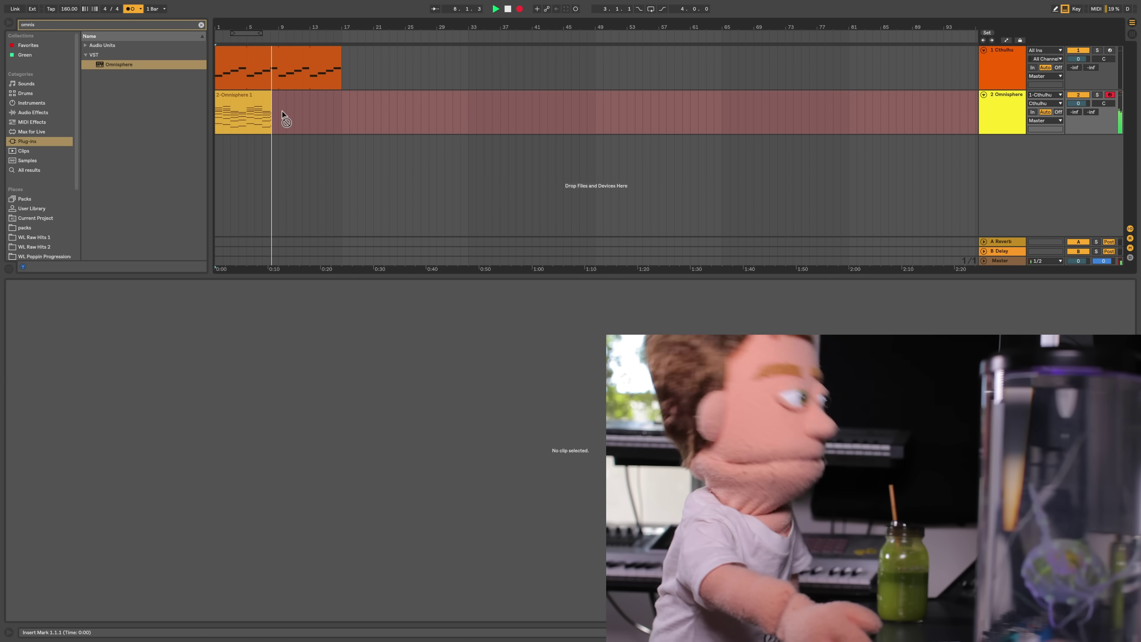
key("space")
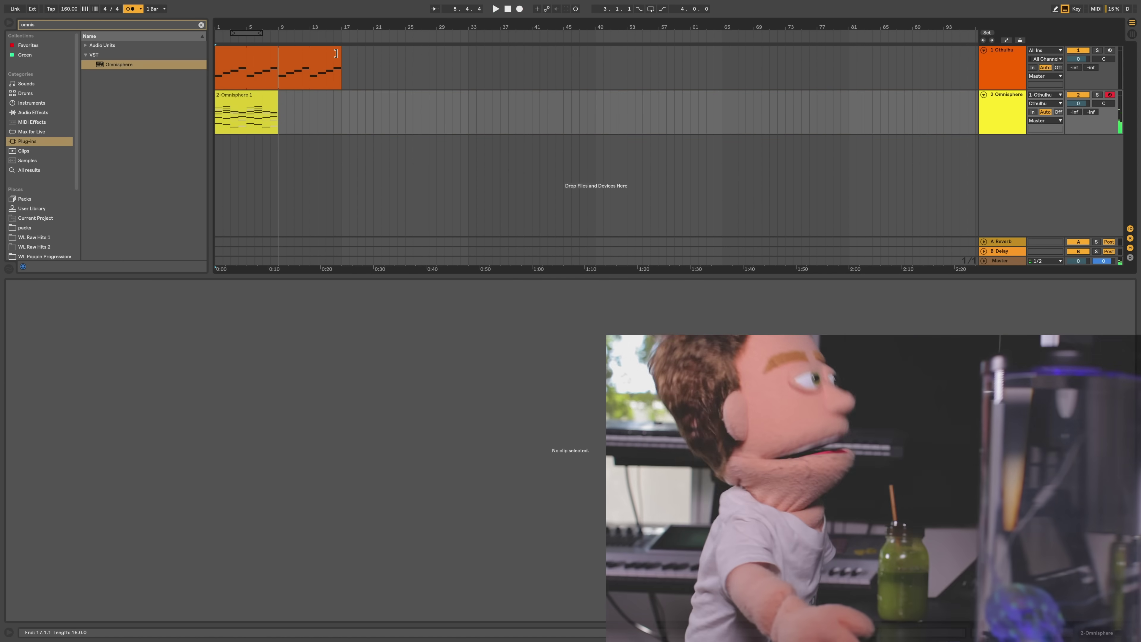
Step: Shorten the Cthulhu clip to end at bar 9, check the recorded Omnisphere chords, and delete the Cthulhu track
left_click_drag(338, 51, 273, 107)
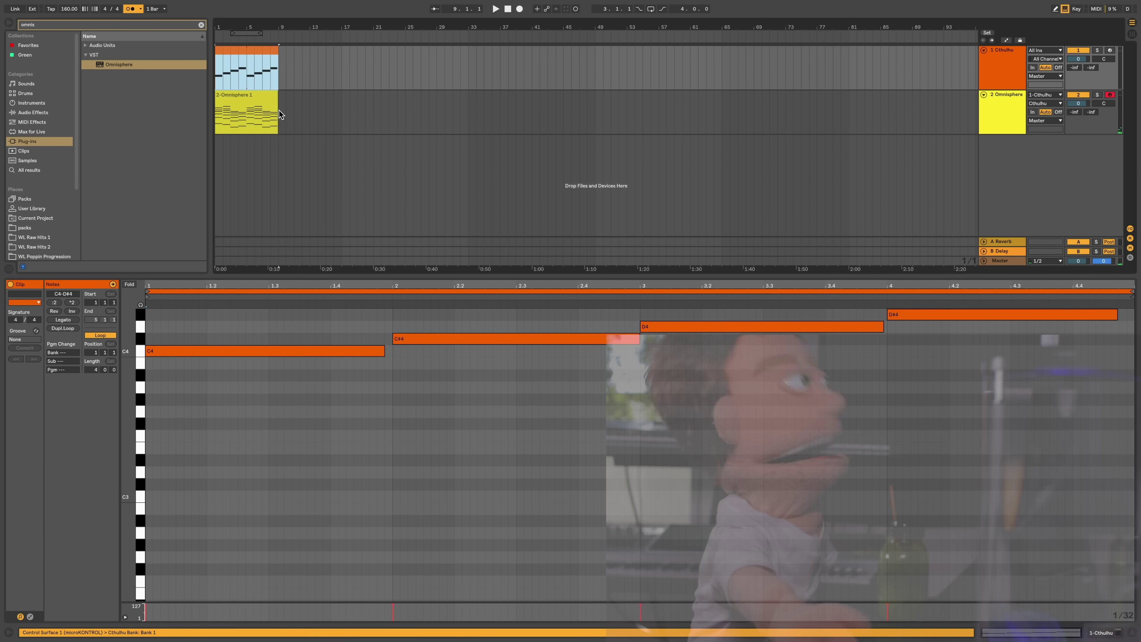
left_click(269, 114)
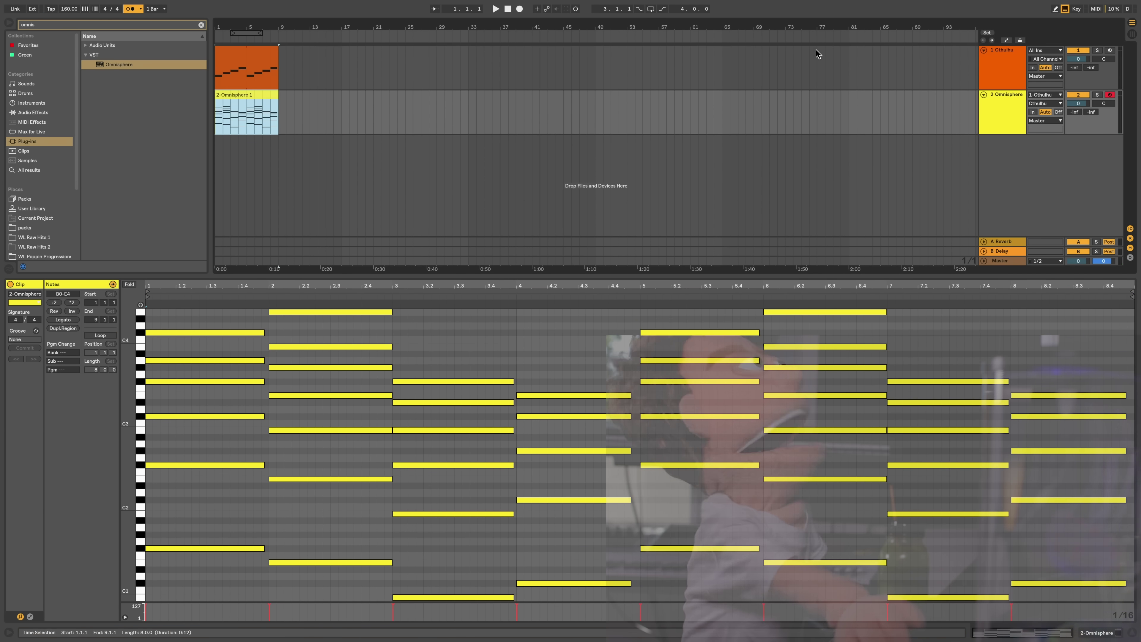
left_click(988, 60)
key("Delete")
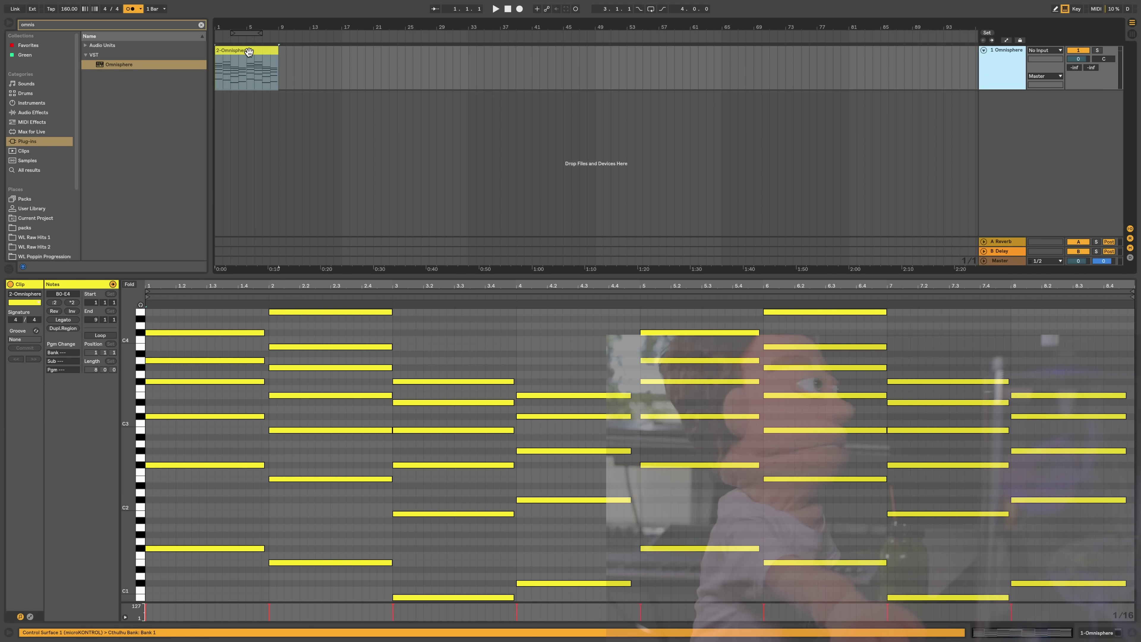
Step: Turn on looping for the recorded Omnisphere clip and extend it to bar 17
left_click(92, 335)
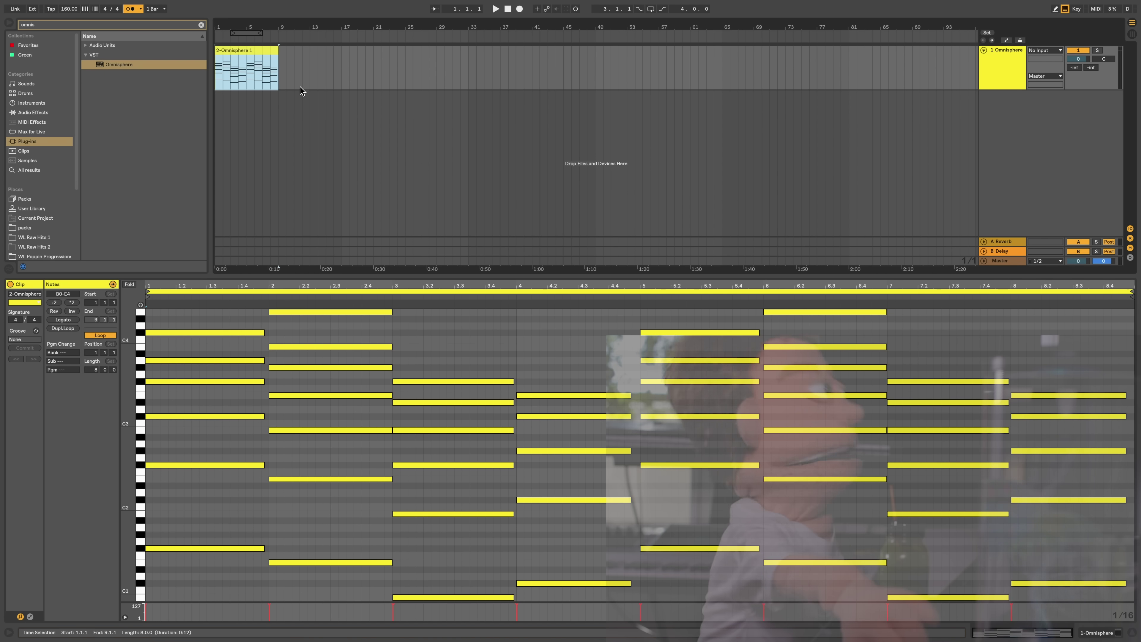
left_click_drag(279, 49, 341, 48)
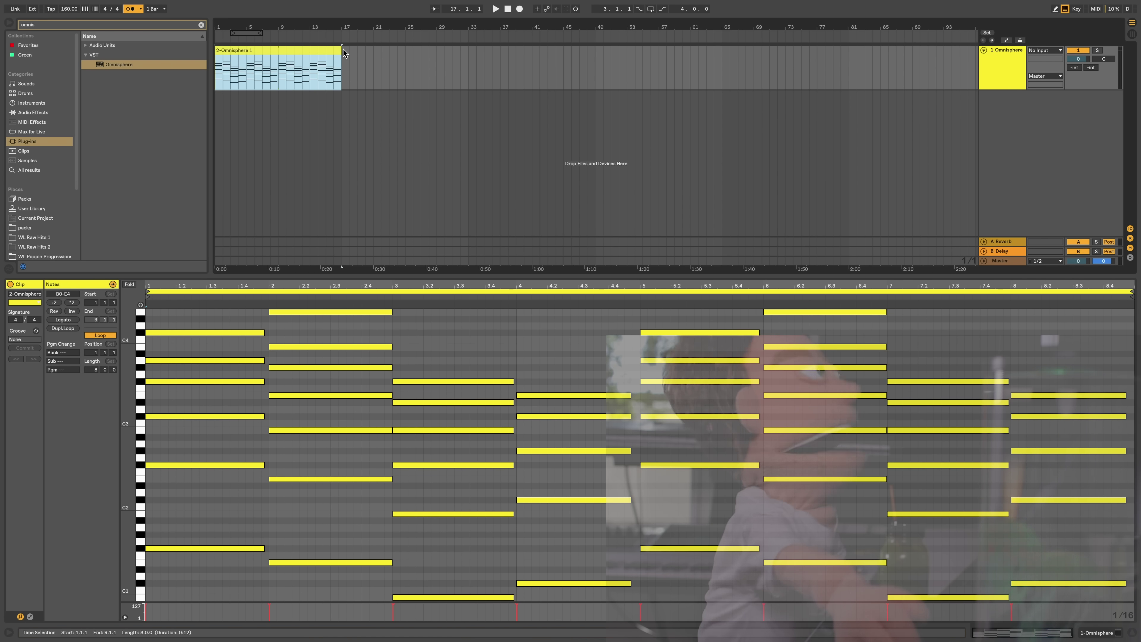
left_click(1005, 58)
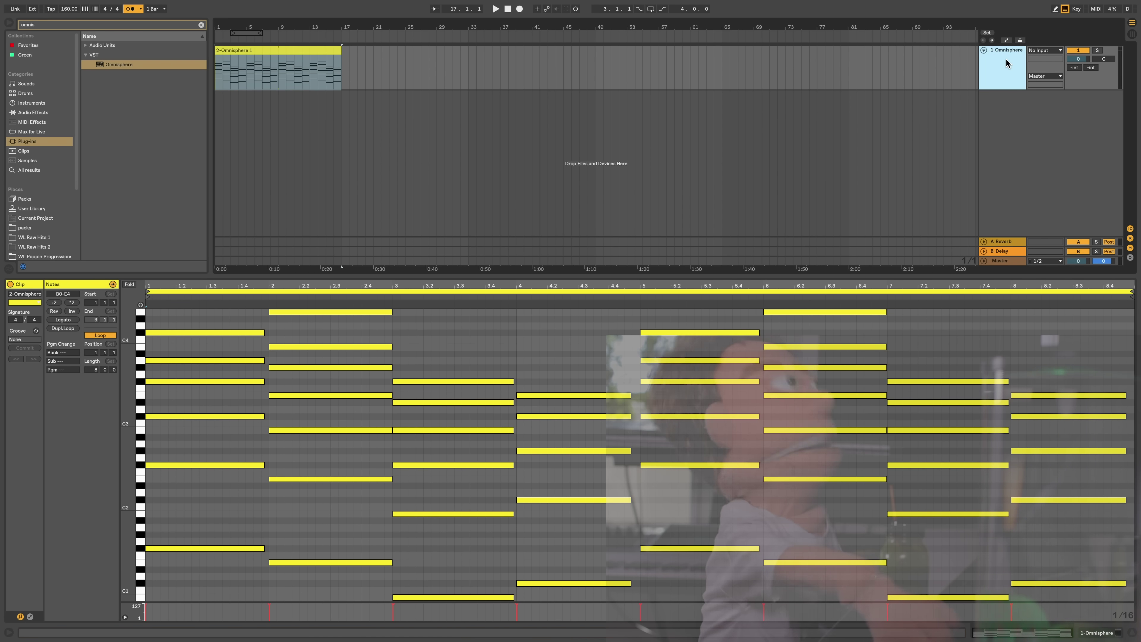
Step: Insert a new MIDI track and open the Urban Drum Shots folder inside WL Urban Beats 3 in the browser
key("super+shift+t")
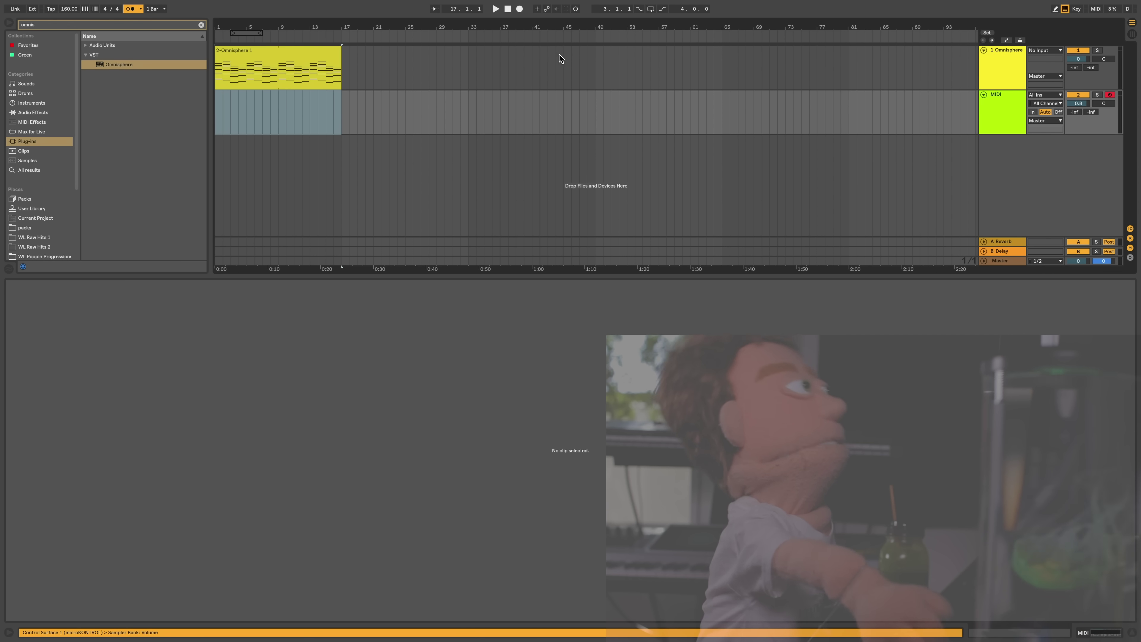
left_click(200, 25)
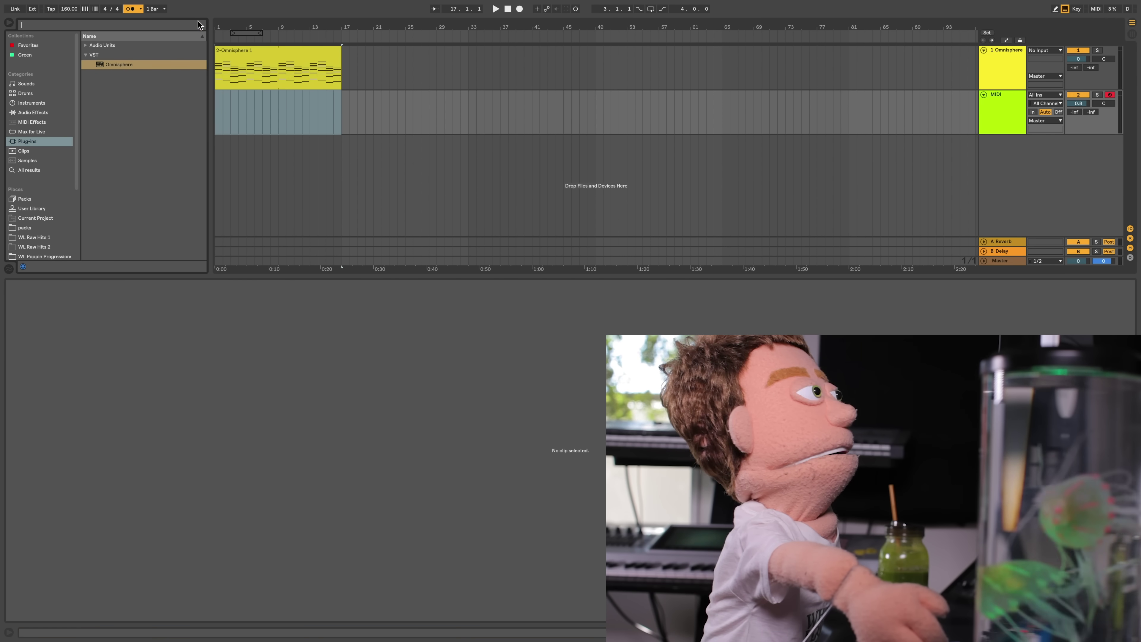
scroll(63, 193, "down", 5)
left_click(54, 216)
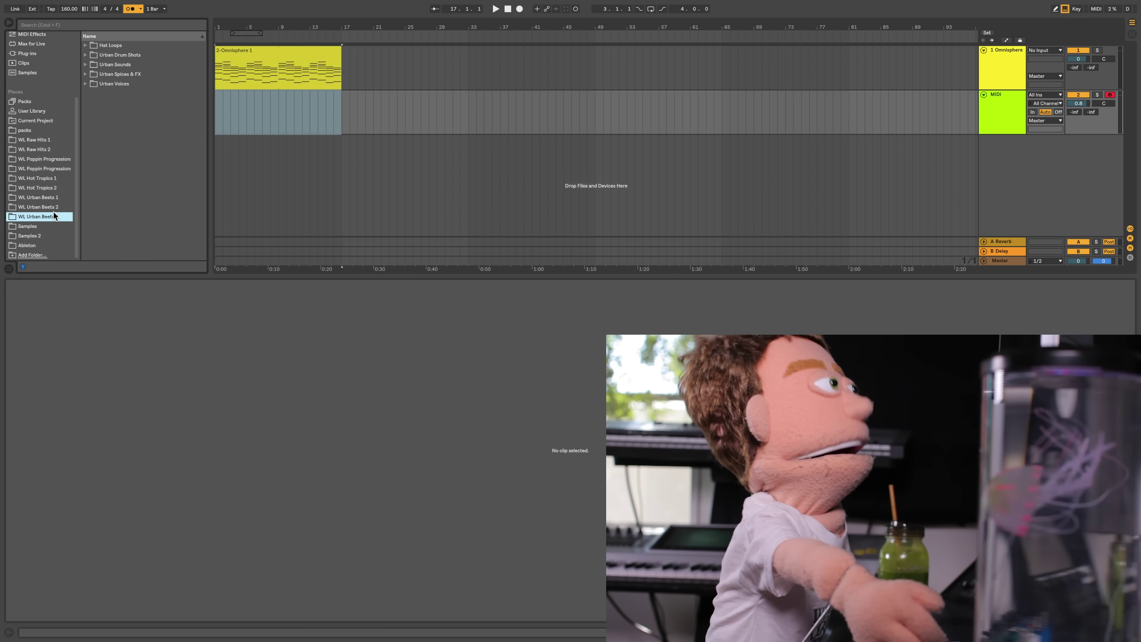
left_click(129, 56)
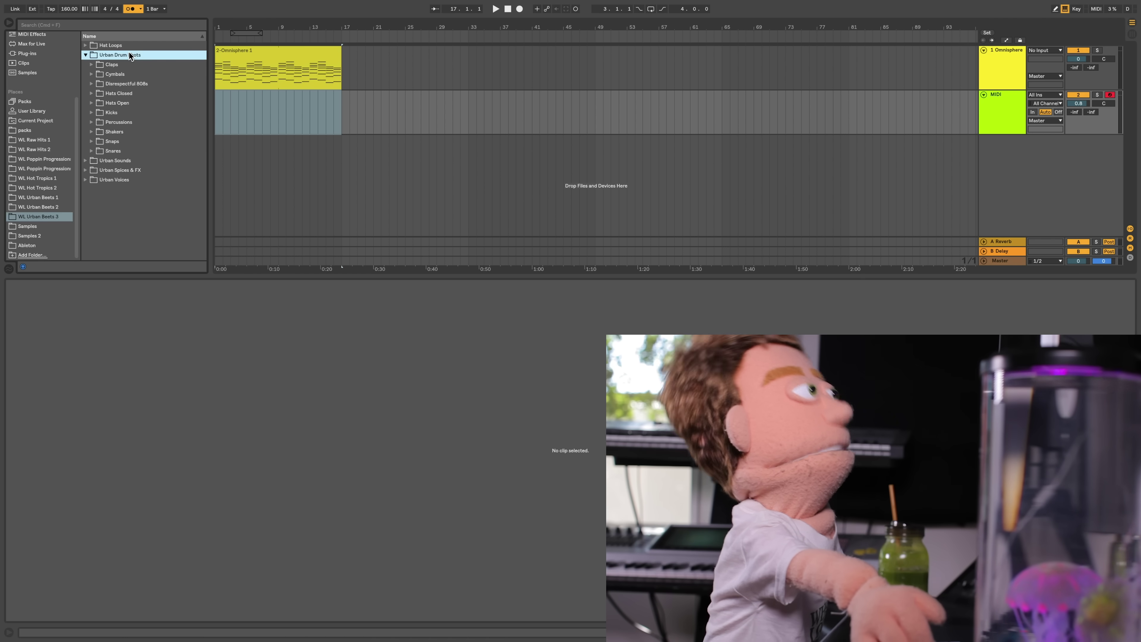
Step: Audition the Disrespectful 808s samples and load 808 01 B.wav onto the new MIDI track
left_click(142, 83)
key("Right")
key("Down")
key("Down")
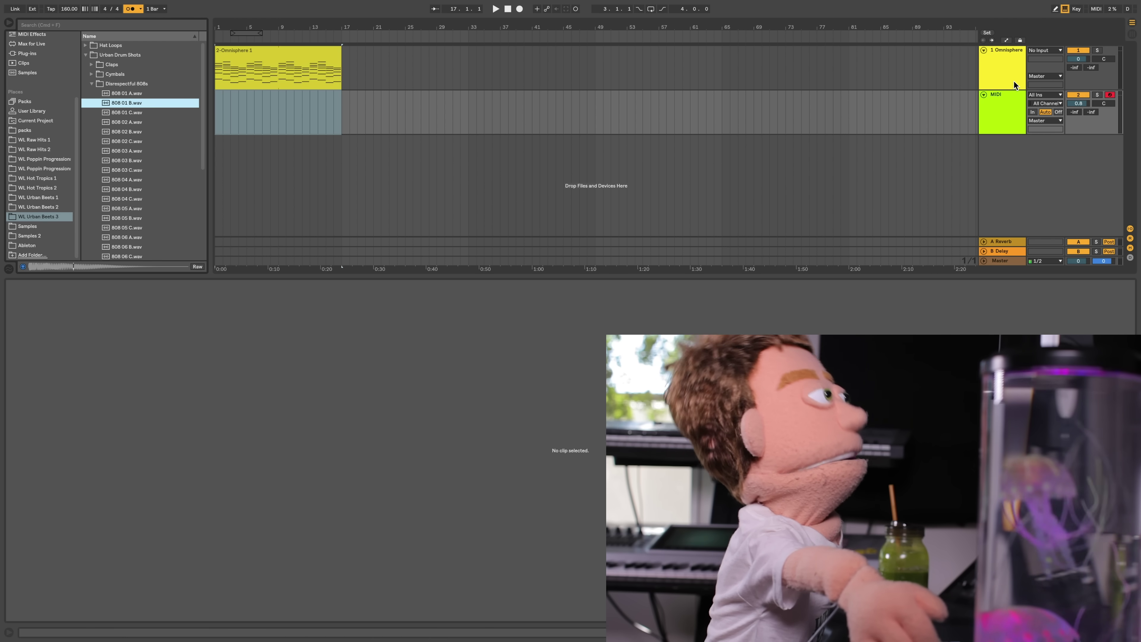
left_click(995, 101)
double_click(121, 103)
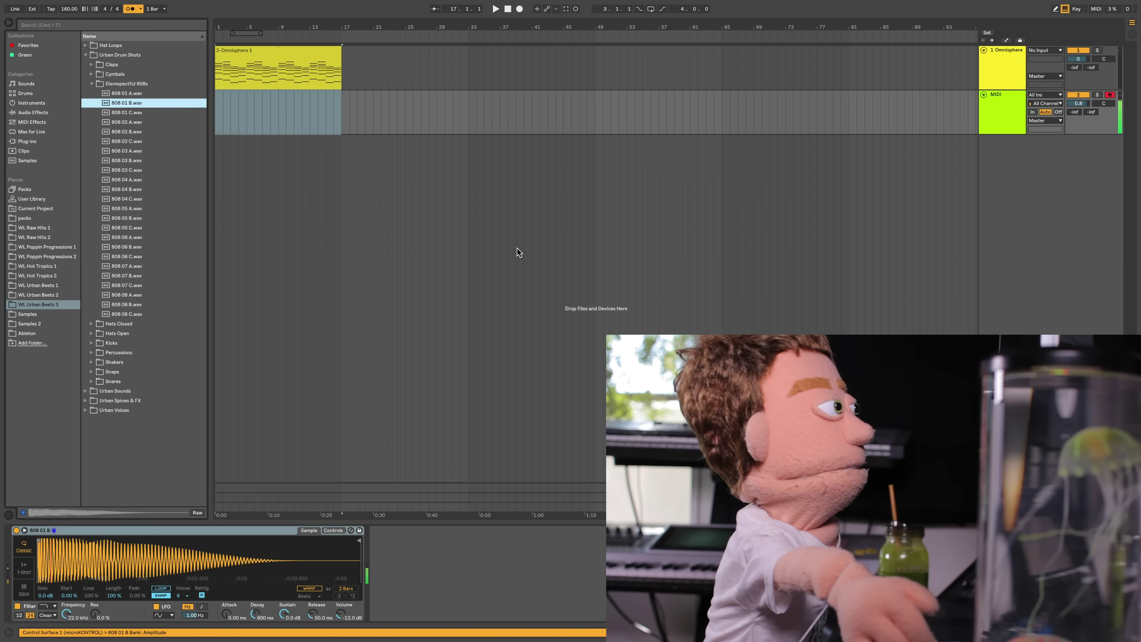
Step: Turn off the 808 sampler's filter, set decay 1.40 s, sustain -6.3 dB and volume -7.43 dB, and lower the master volume to -8.0 dB
left_click(17, 606)
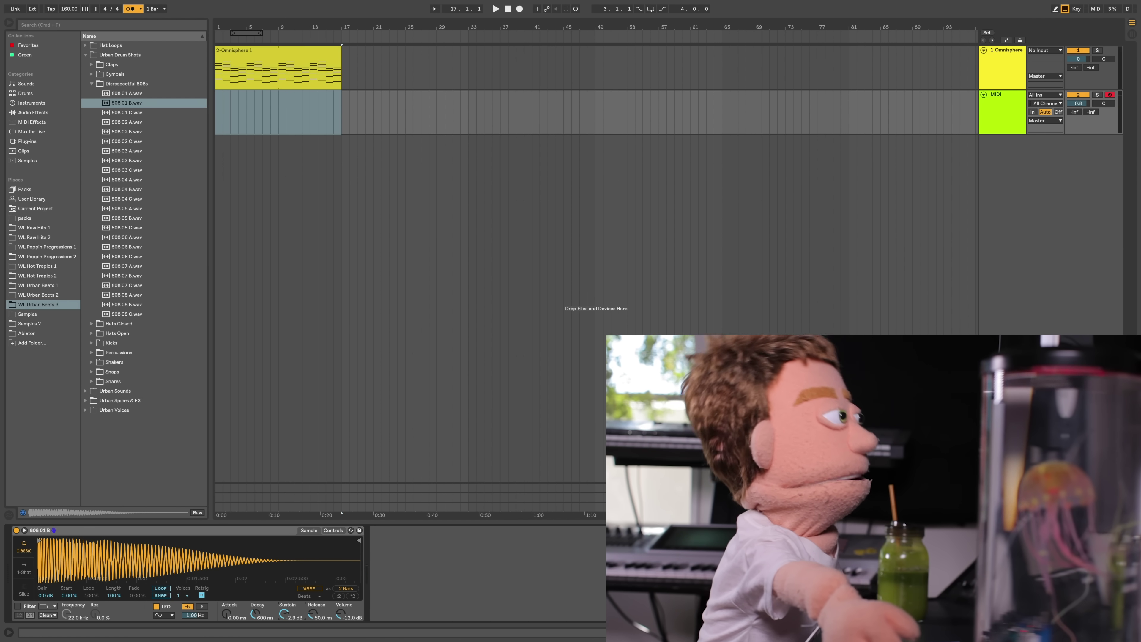
left_click_drag(283, 615, 255, 608)
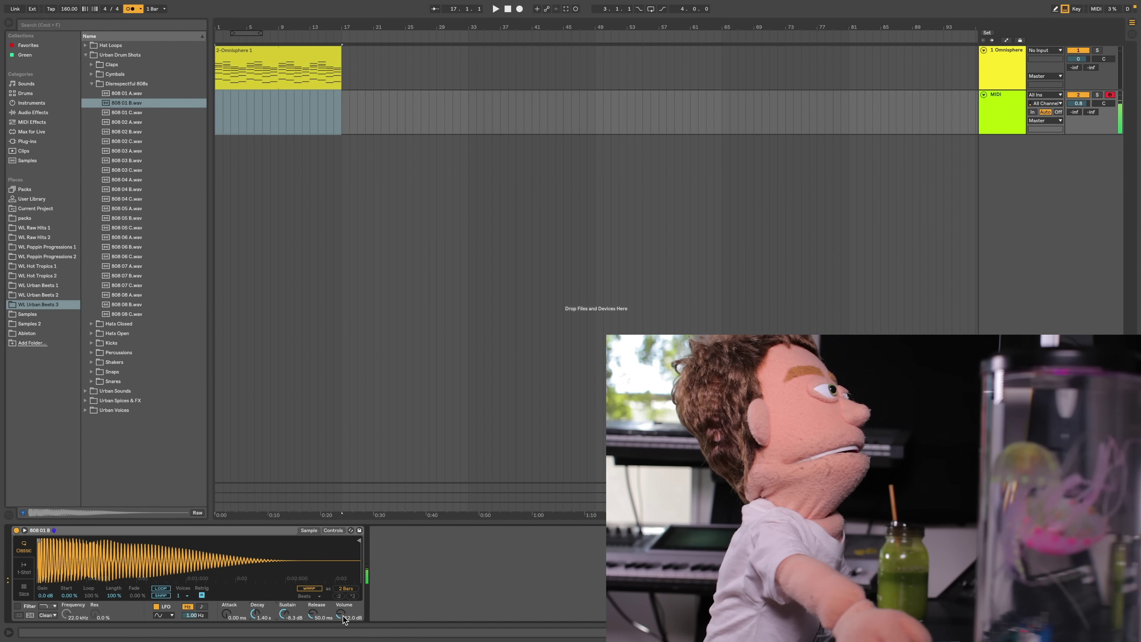
left_click_drag(341, 615, 341, 617)
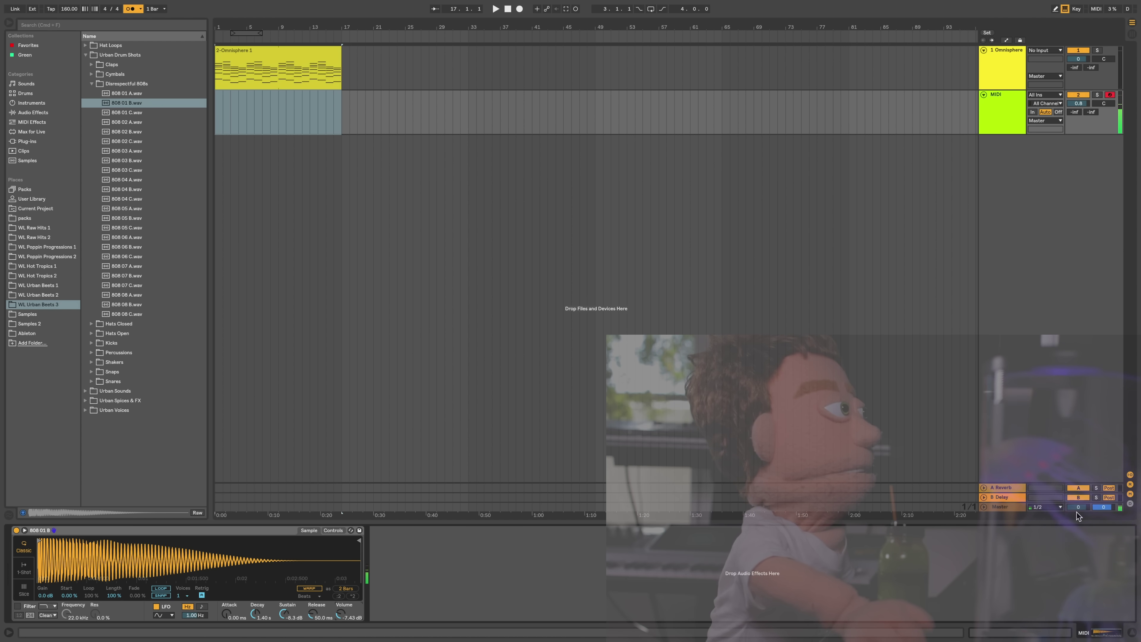
left_click_drag(1078, 509, 1078, 526)
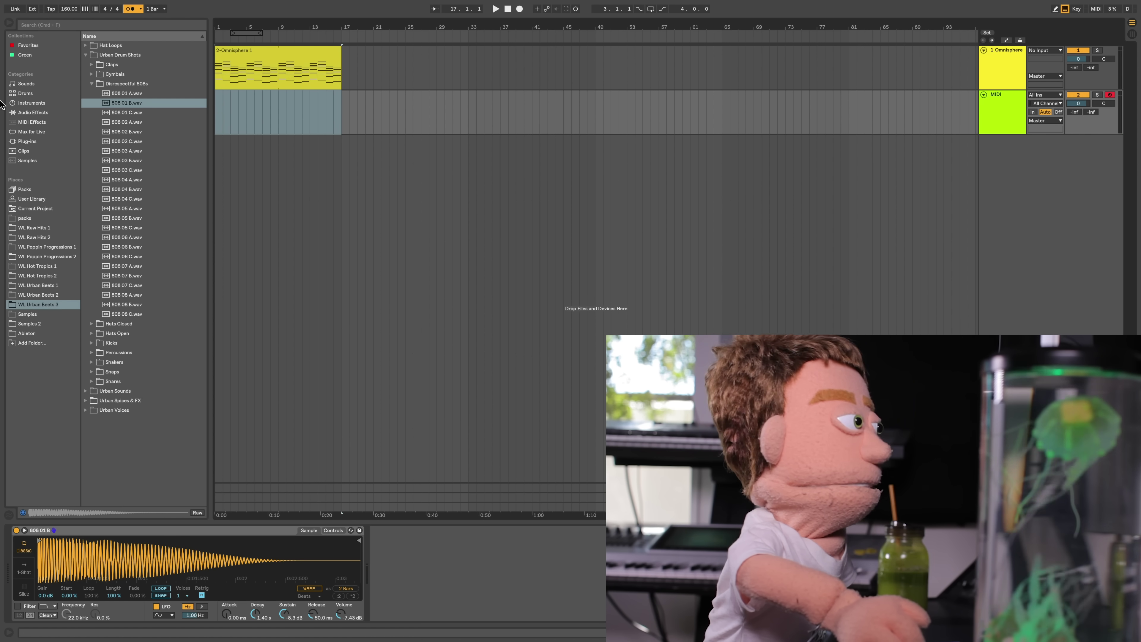
Step: Collapse the Disrespectful 808s folder and expand the Snares folder in the browser
left_click(92, 84)
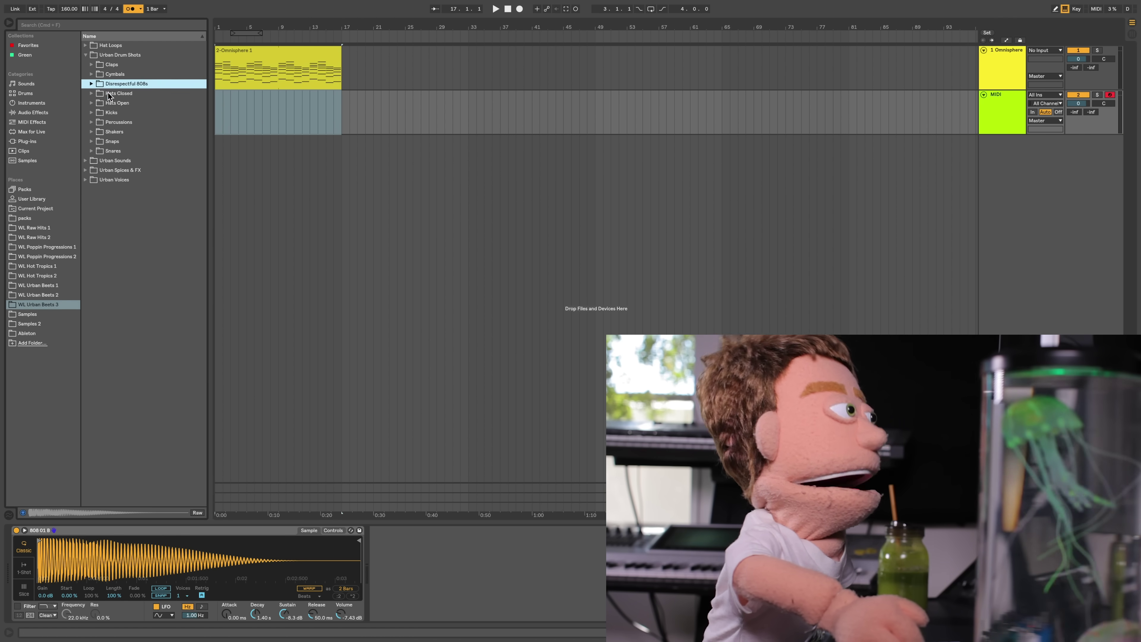
double_click(109, 147)
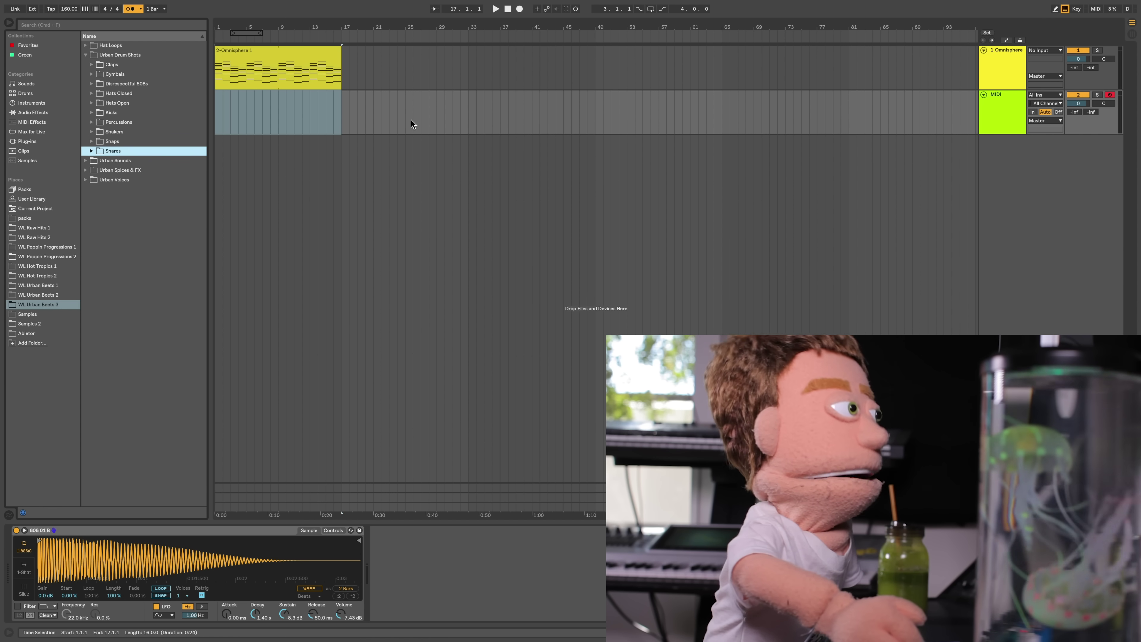
left_click(998, 110)
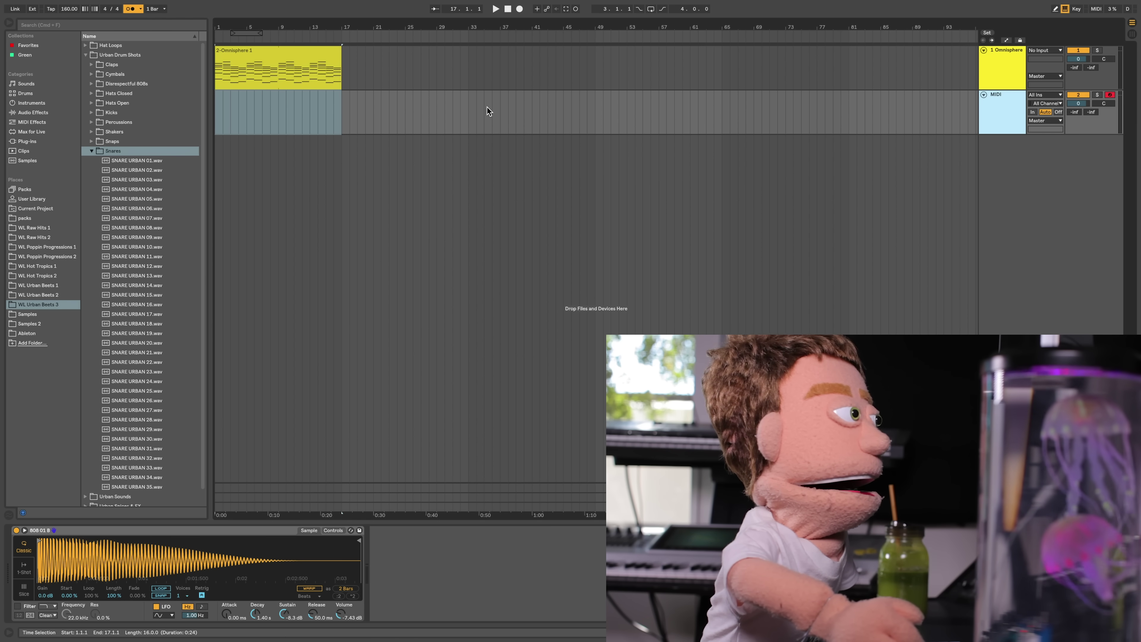
Step: Map the computer key R to the transport's Global Record control
left_click(273, 56)
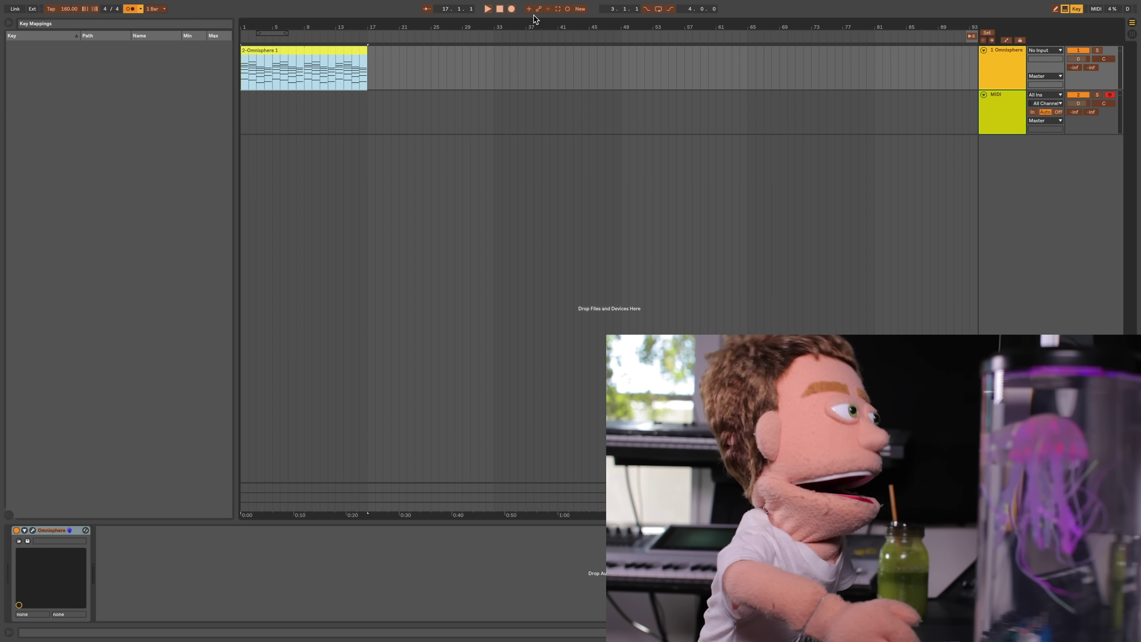
key("super+k")
left_click(512, 9)
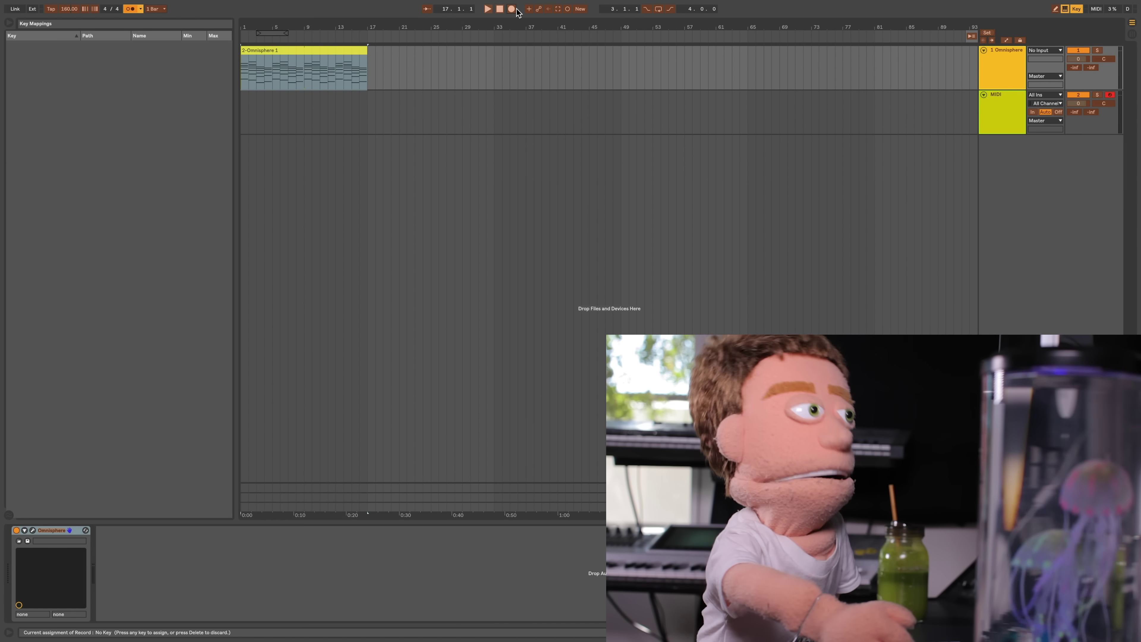
key("r")
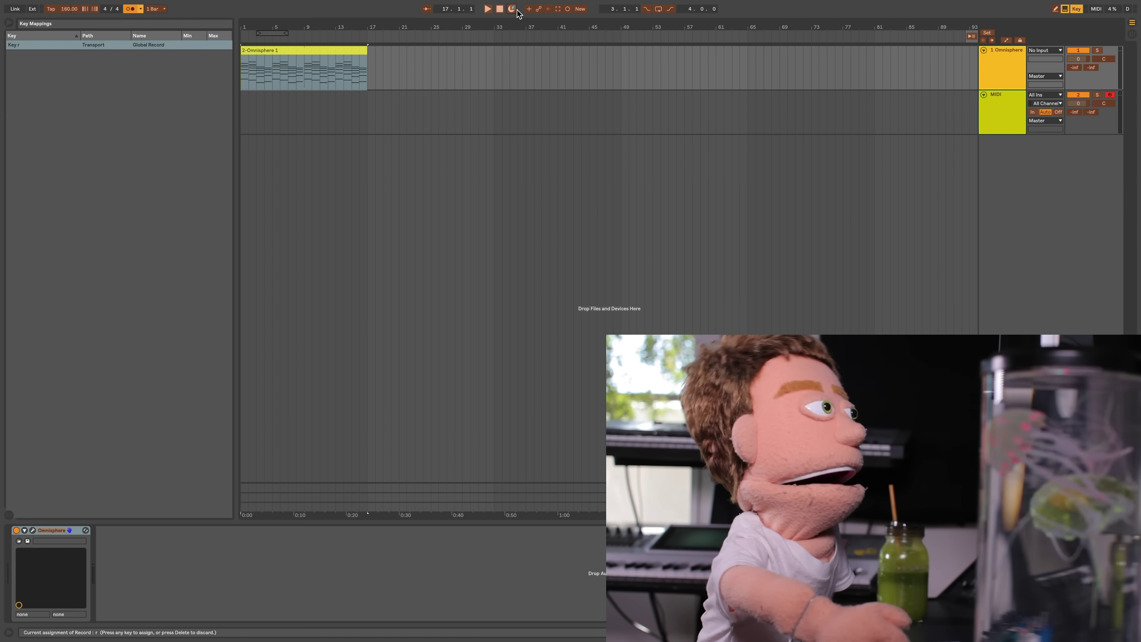
key("super+k")
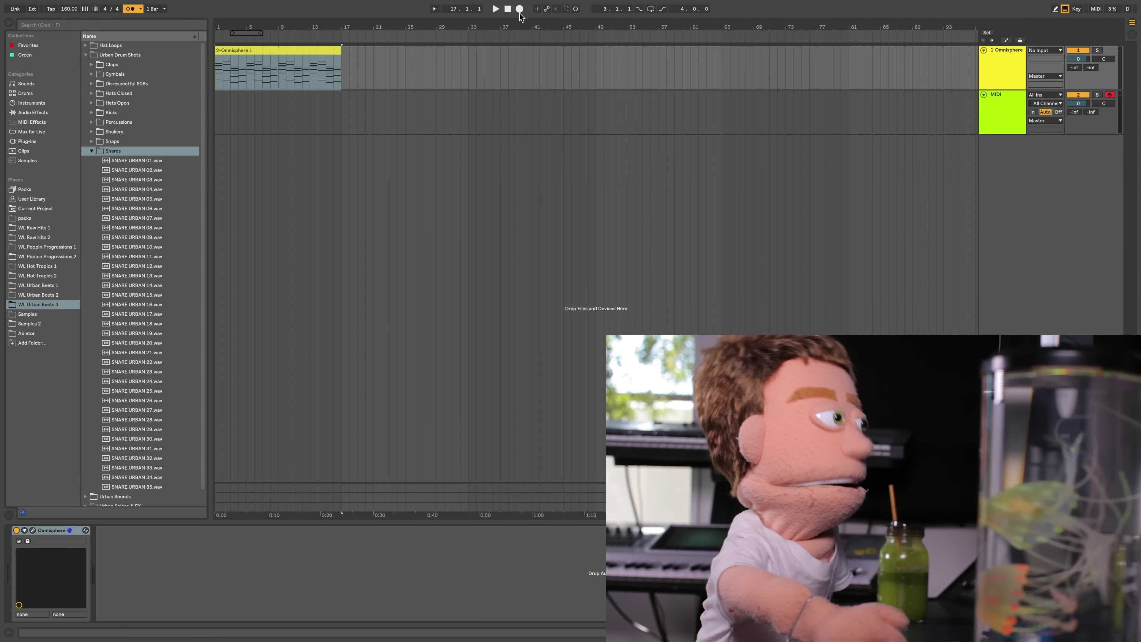
Step: Set the metronome count-in to 1 Bar and record an 808 pattern onto the MIDI track from bar 1 to bar 9
left_click(141, 9)
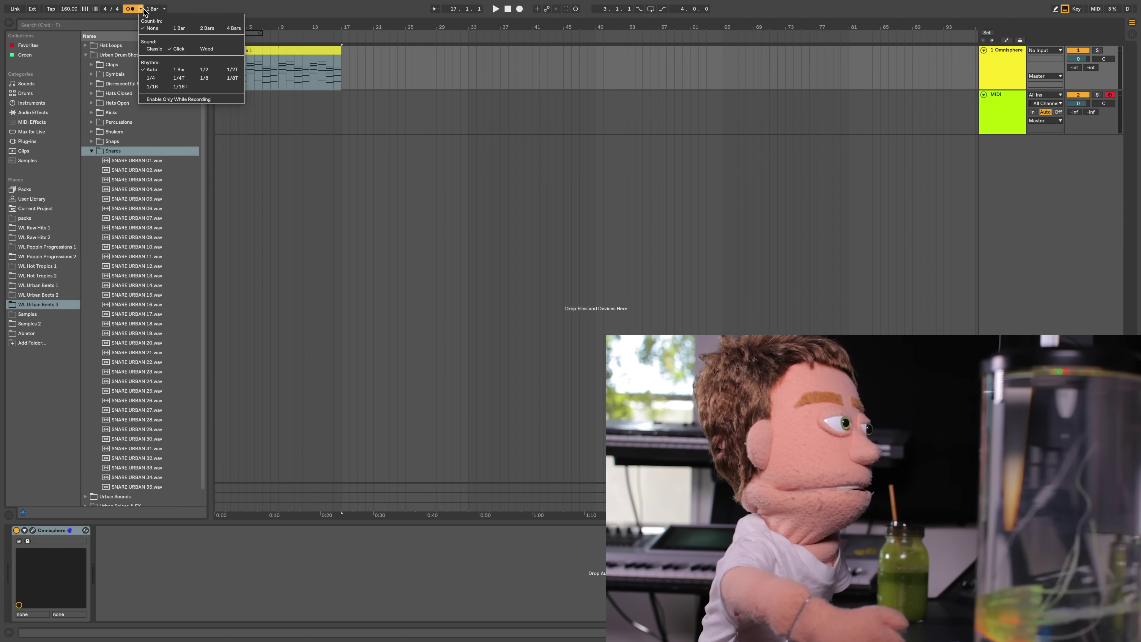
left_click(182, 30)
left_click(218, 110)
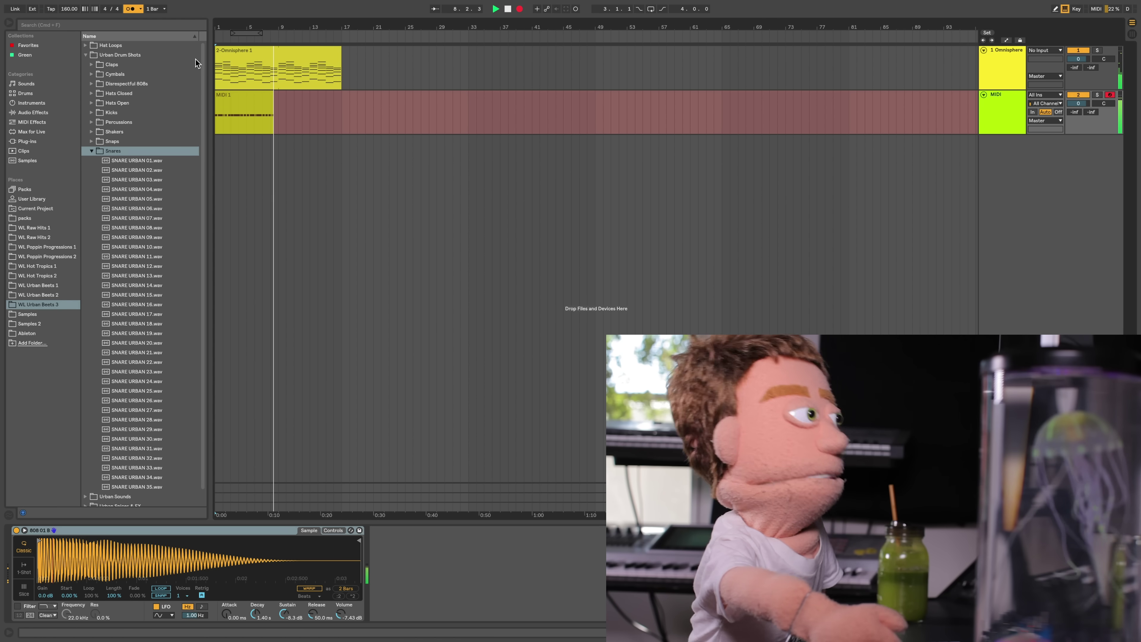
key("space")
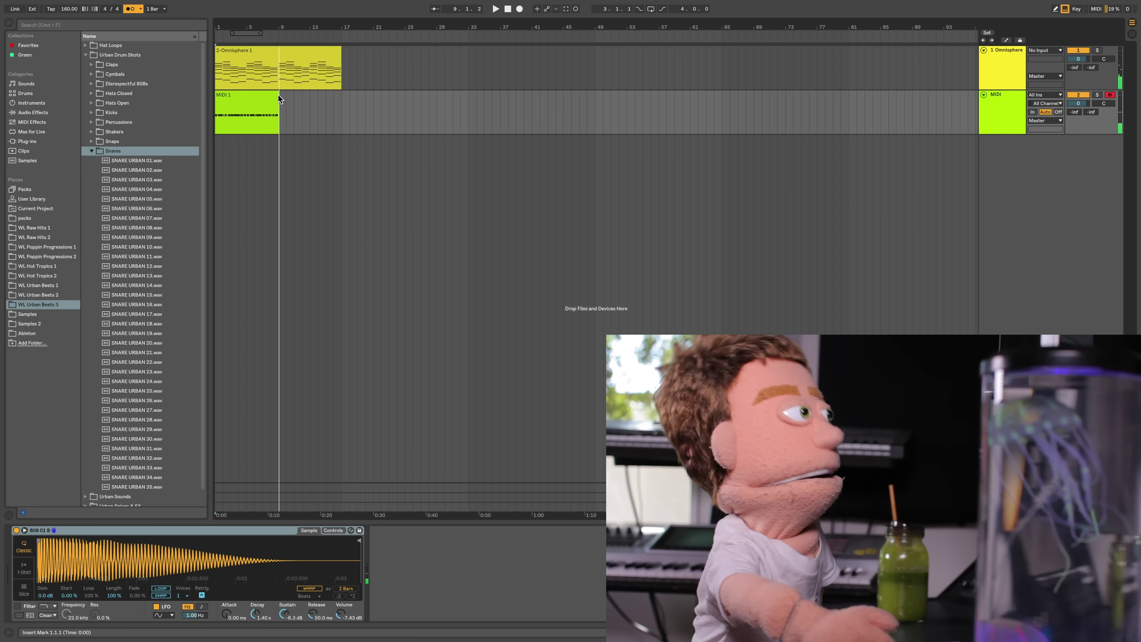
Step: Quantize all note starts in the recorded 808 clip to 1/16 at 100% and turn on looping for the clip
left_click(269, 94)
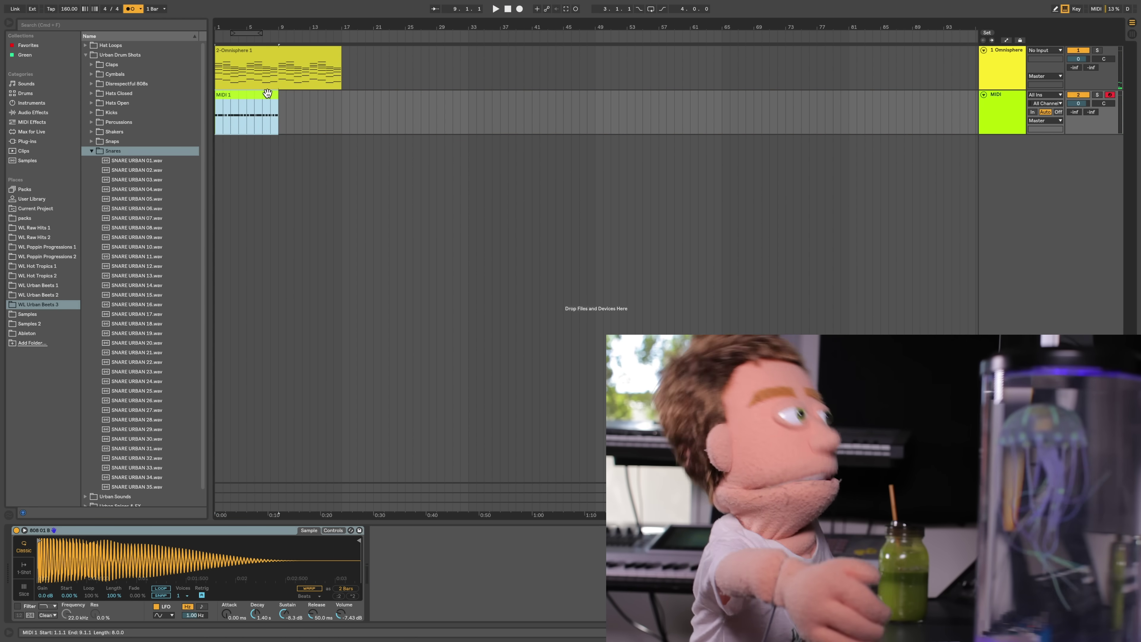
double_click(268, 93)
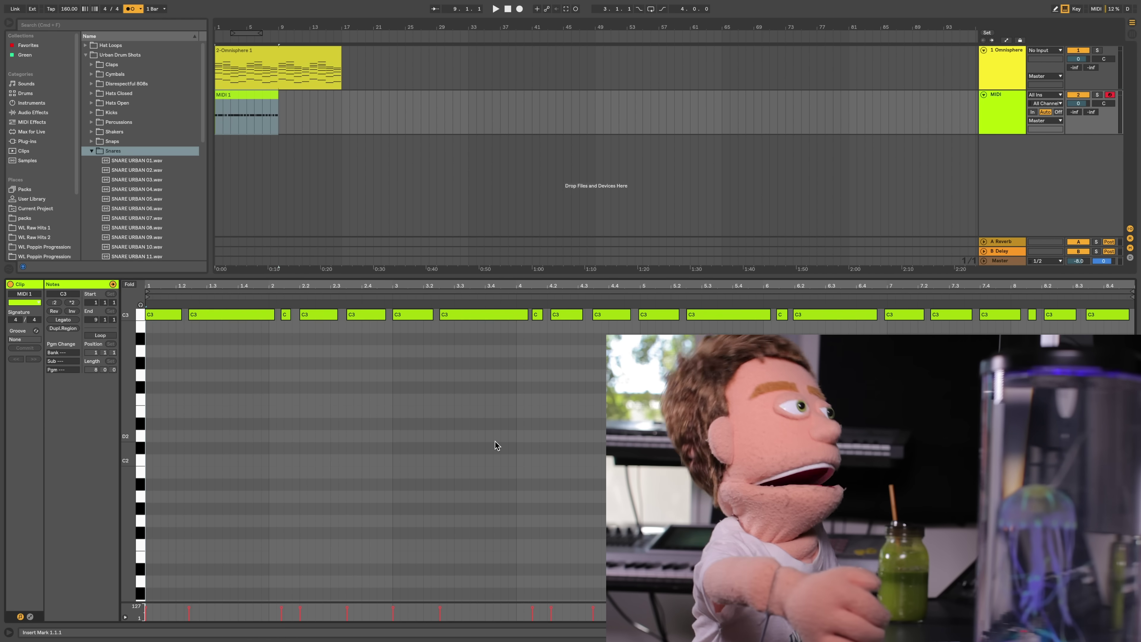
key("super+a")
key("super+shift+u")
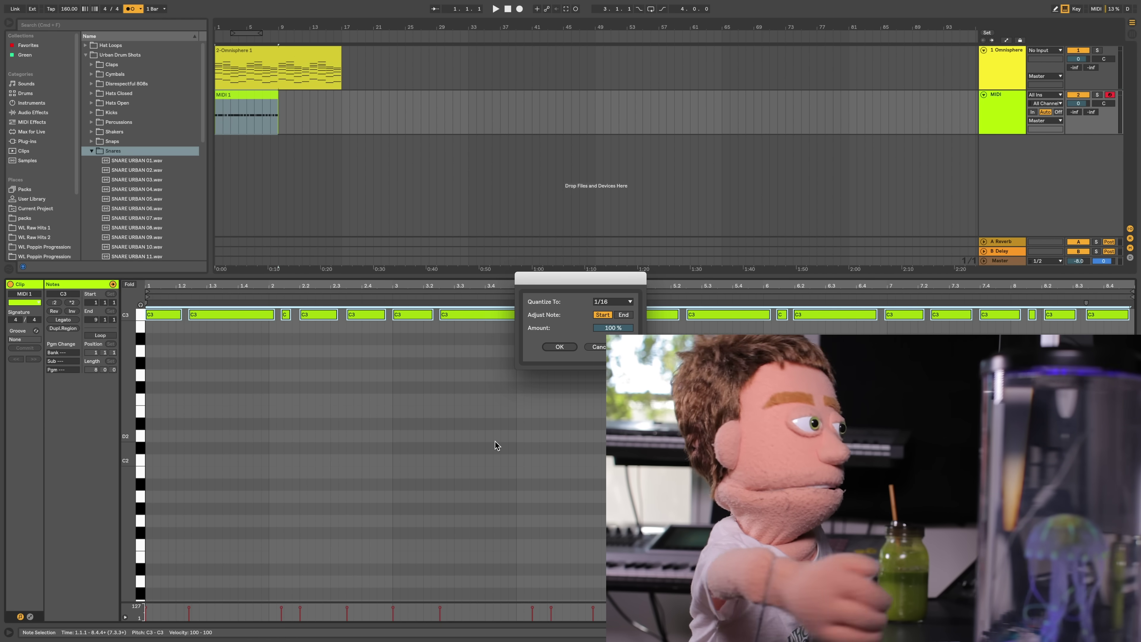
left_click(557, 347)
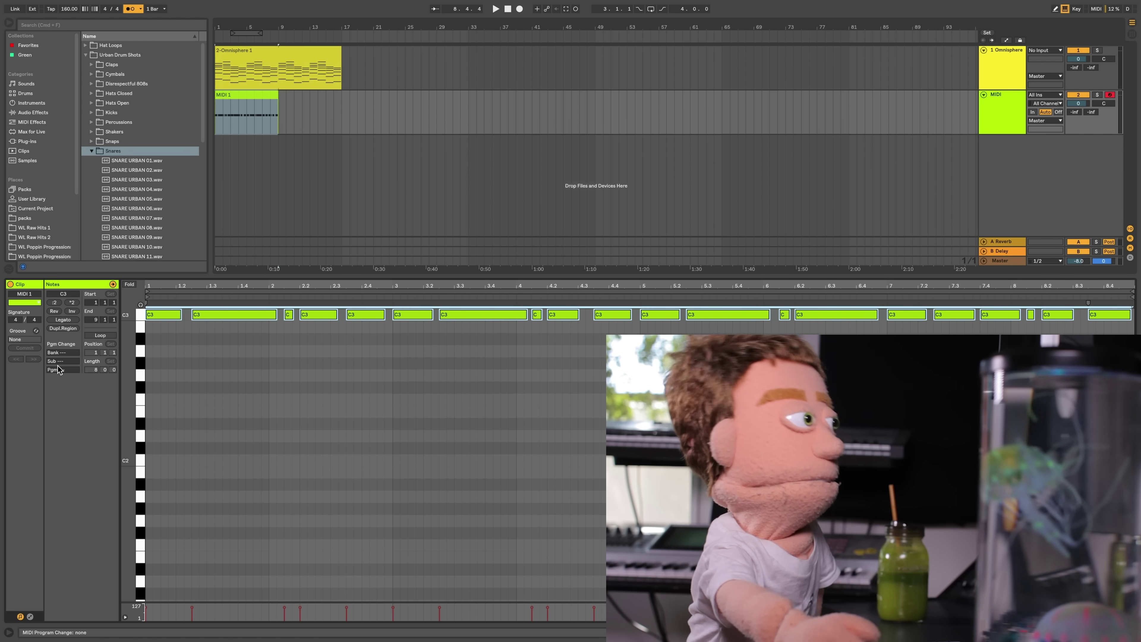
left_click(101, 335)
Step: Rename the MIDI track as 808 and insert another MIDI track below it
left_click(991, 107)
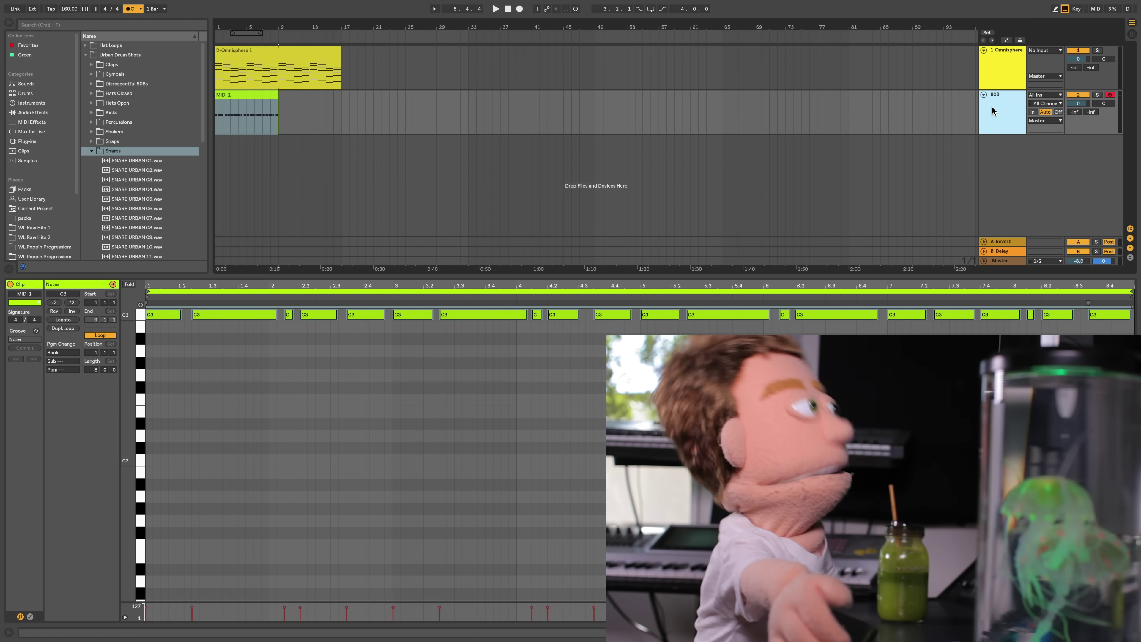
key("super+shift+t")
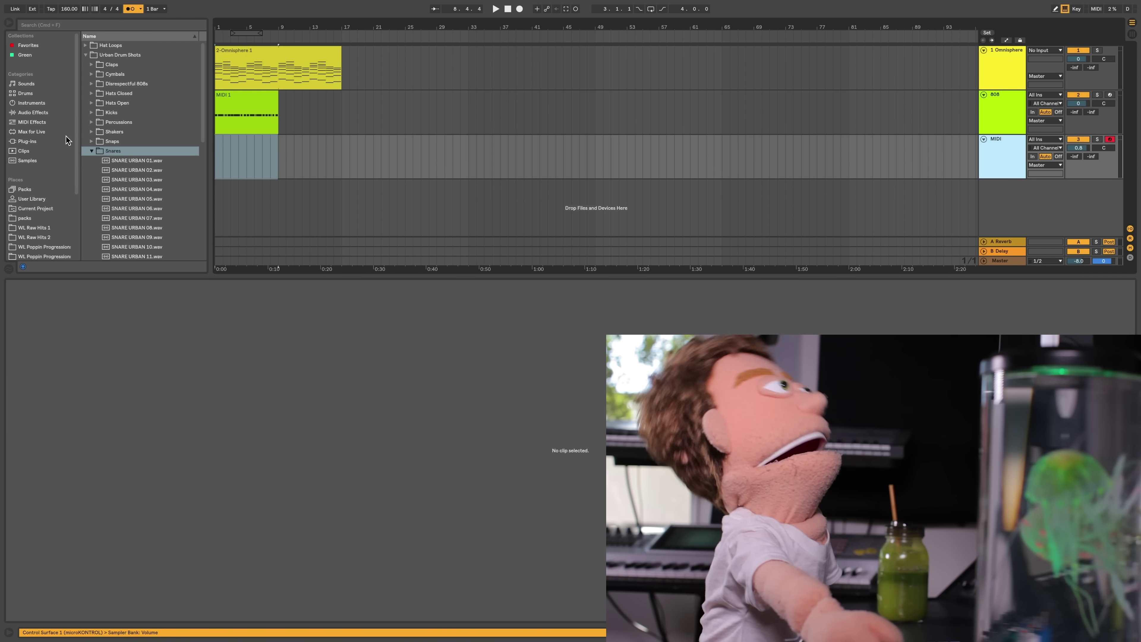
Step: Audition the first snare samples and load SNARE URBAN 03.wav onto the new MIDI track
left_click(107, 158)
key("Down")
key("Down")
key("Down")
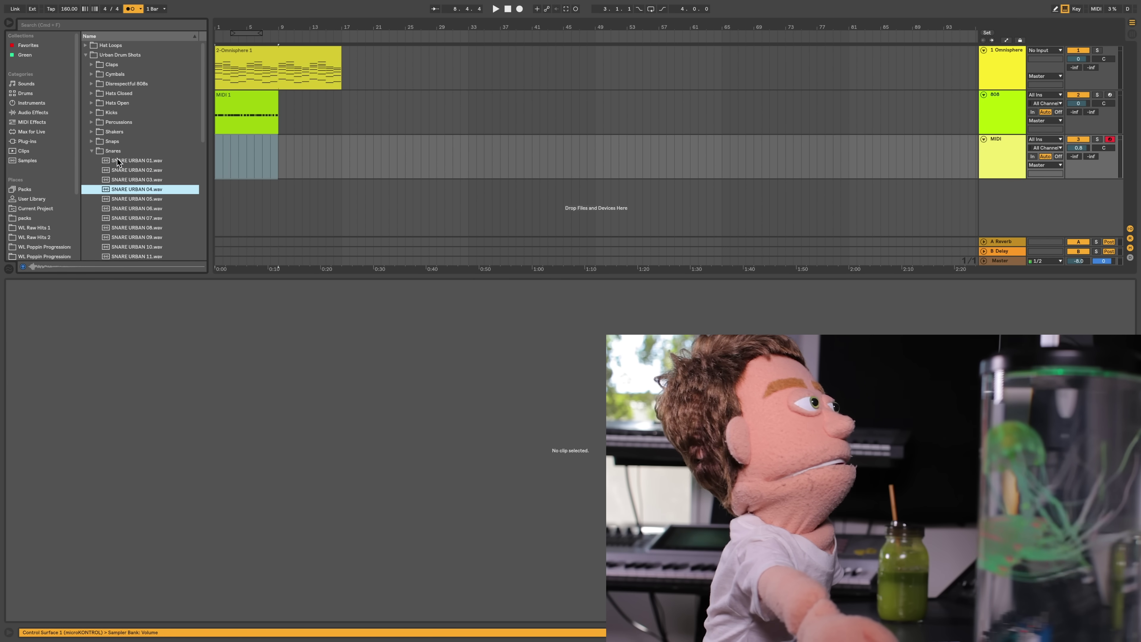
key("Up")
key("Down")
key("Up")
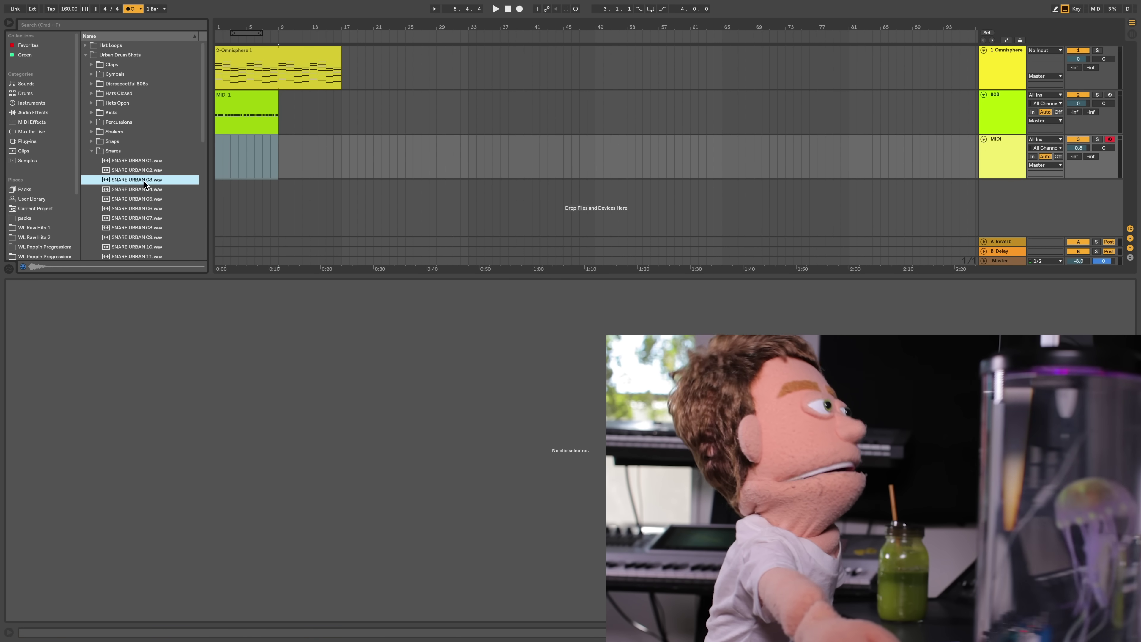
key("Return")
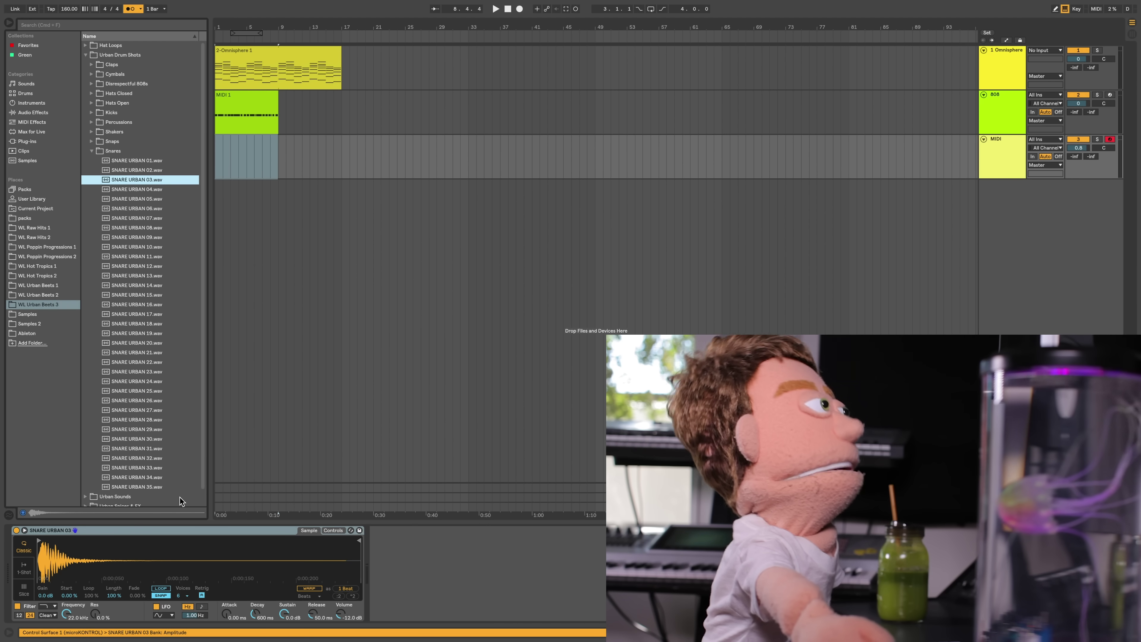
Step: Turn off the snare sampler's filter, limit it to 1 voice, and raise its volume to -5.14 dB
left_click(18, 607)
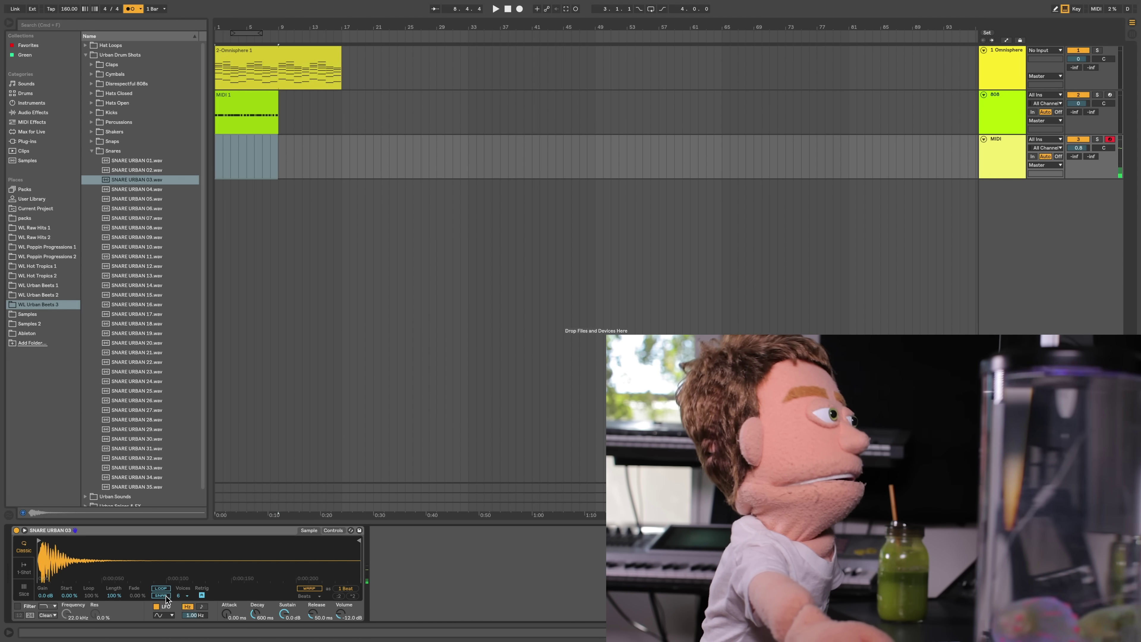
left_click(185, 595)
left_click(184, 483)
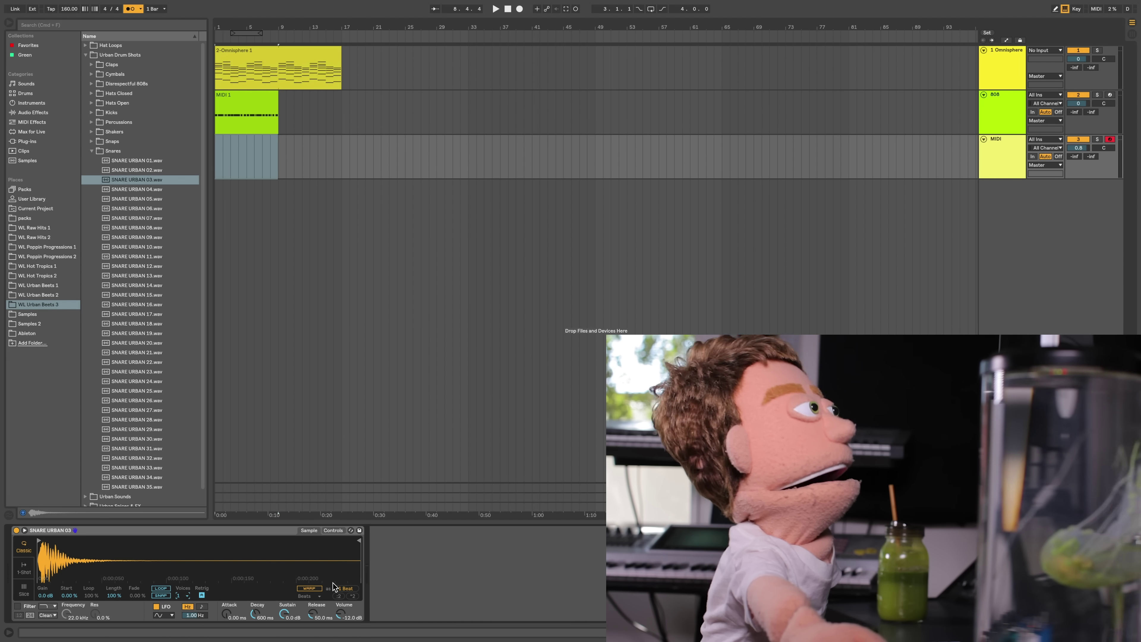
left_click_drag(348, 615, 349, 608)
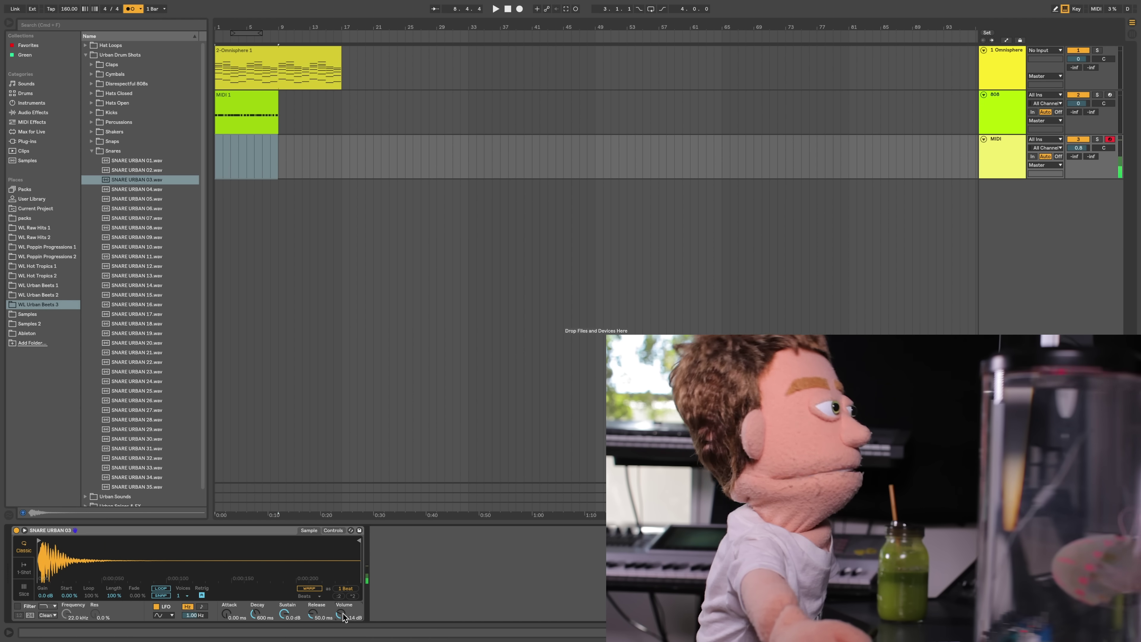
Step: Extend the looped 808 clip to bar 17 and record an eight-bar snare part on the new MIDI track from bar 1
left_click(216, 144)
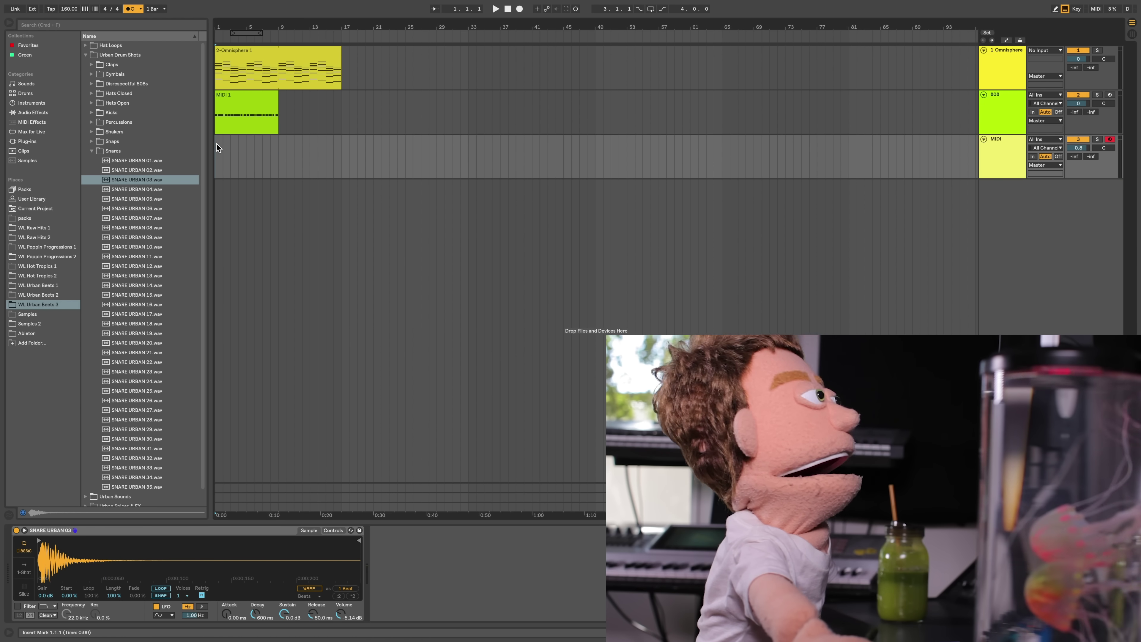
left_click_drag(314, 91, 343, 89)
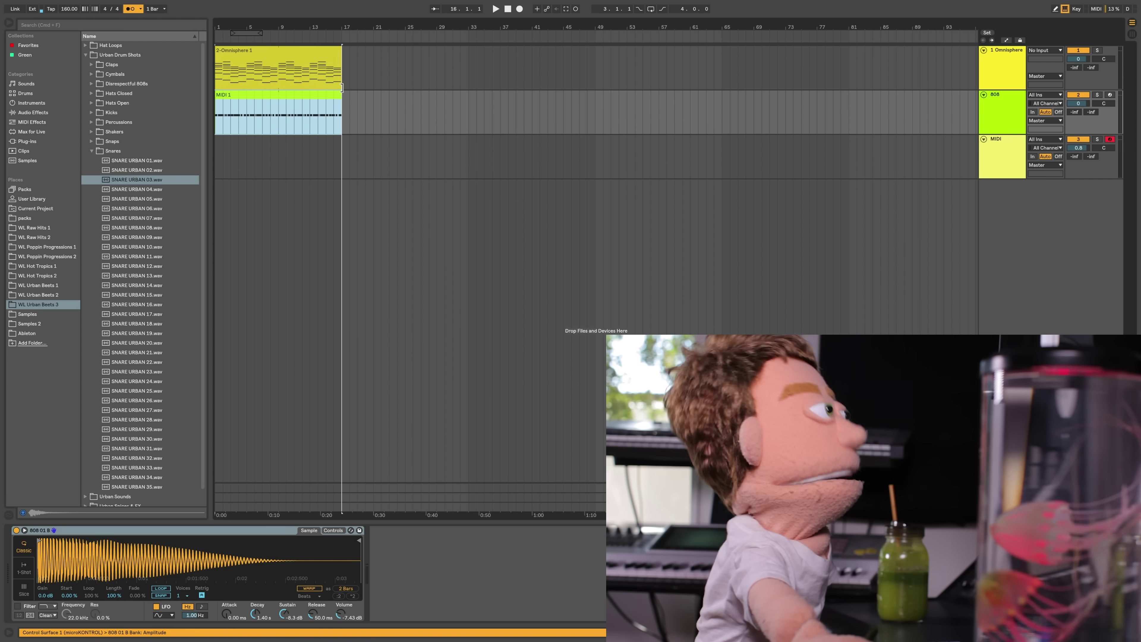
key("F9")
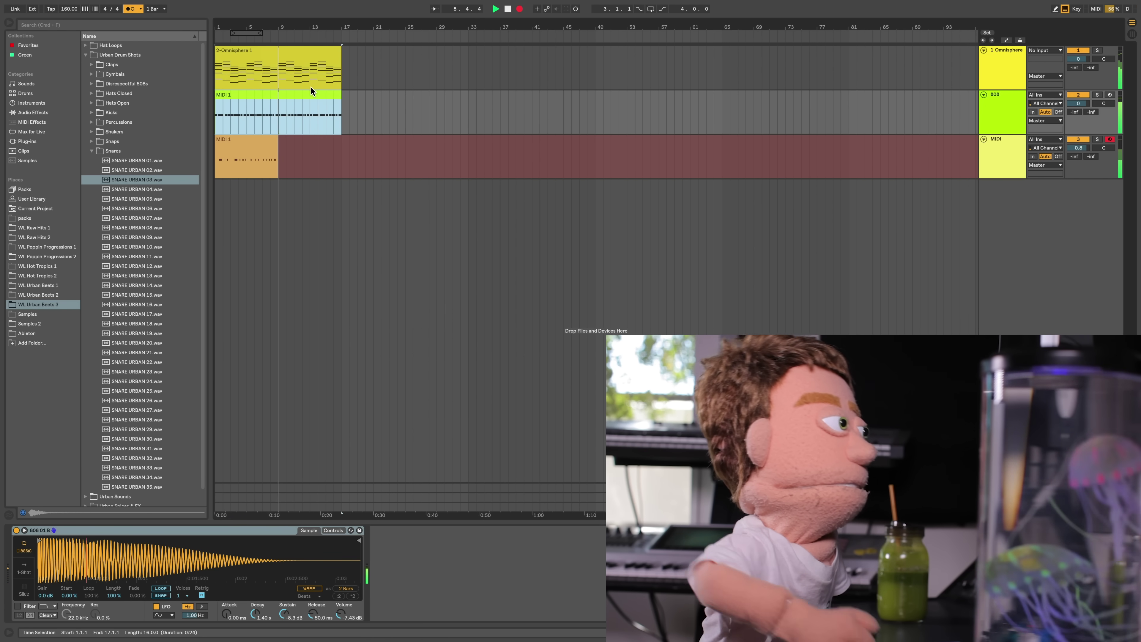
key("space")
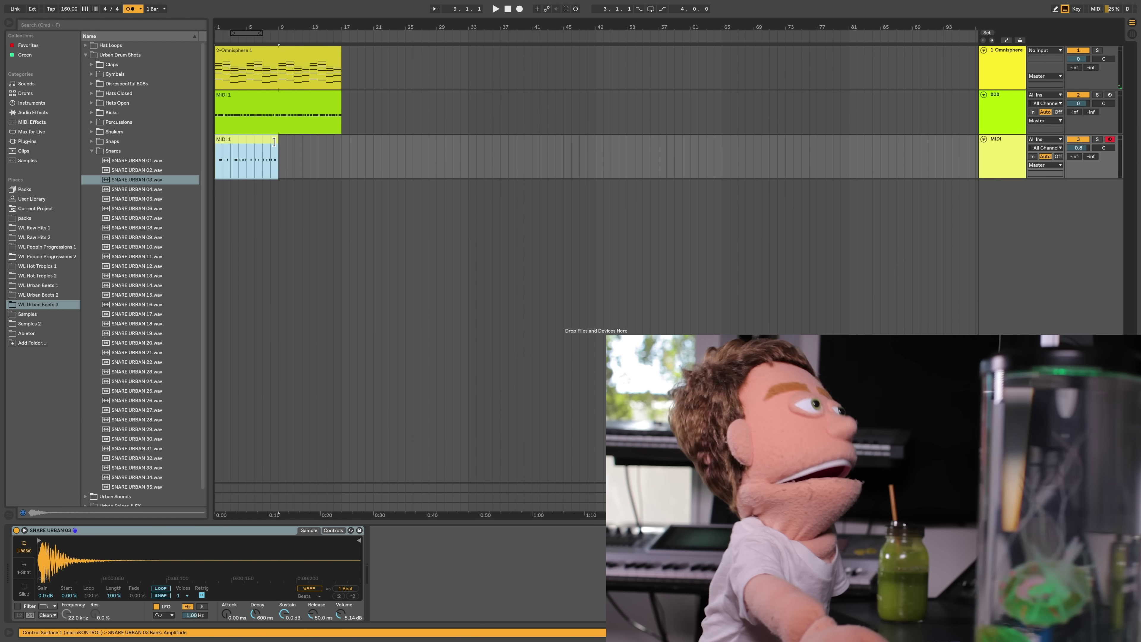
Step: Quantize all note starts in the recorded snare clip to 1/16 at 100%
double_click(274, 141)
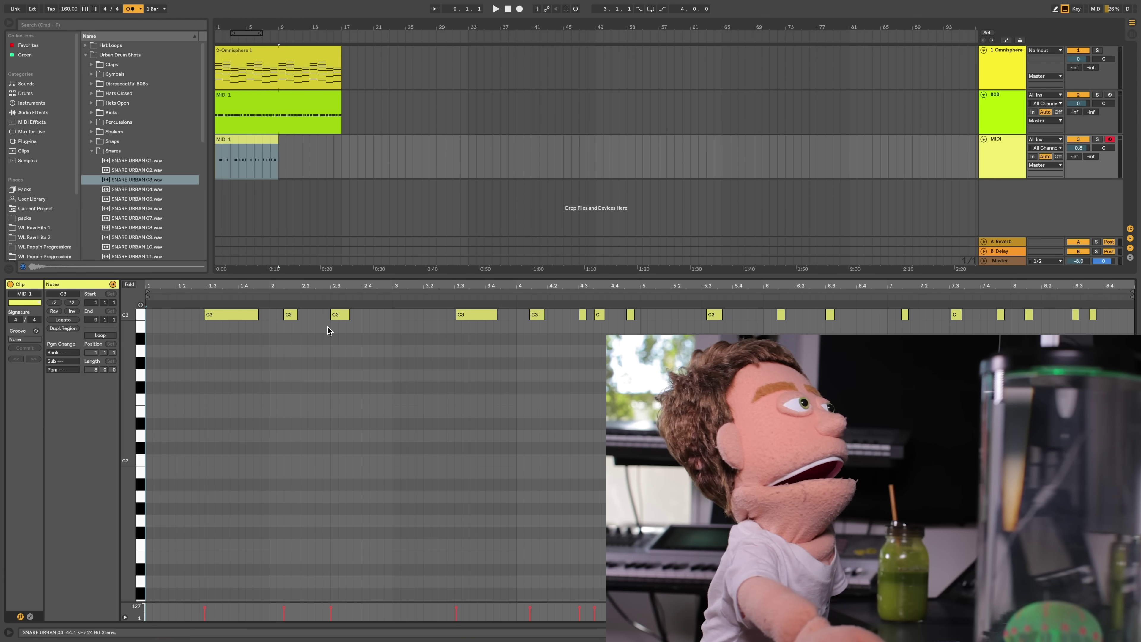
key("super+a")
key("super+shift+u")
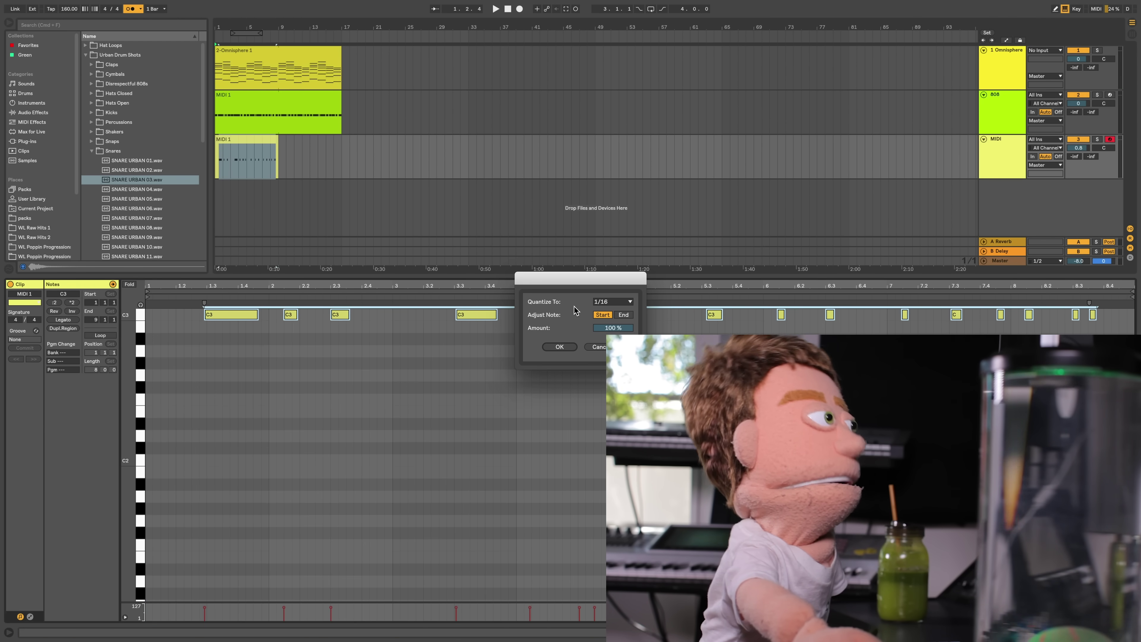
left_click(559, 347)
Step: Loop the snare clip out to bar 17 and set the arrangement loop to the same 16 bars
left_click(269, 138)
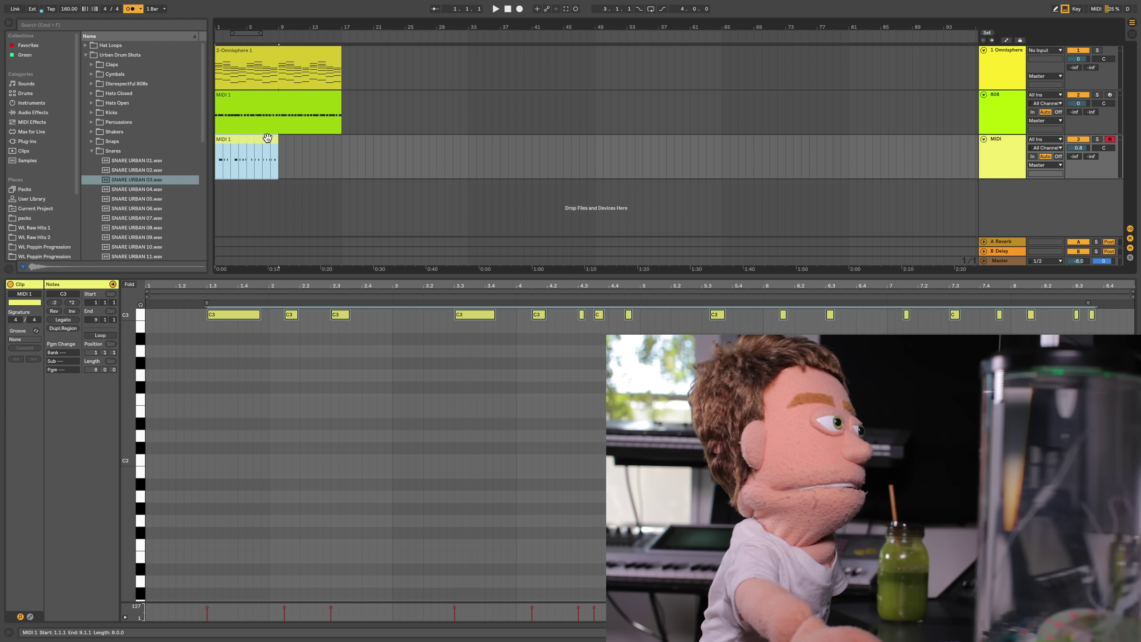
left_click(98, 335)
left_click_drag(278, 138, 339, 139)
key("super+l")
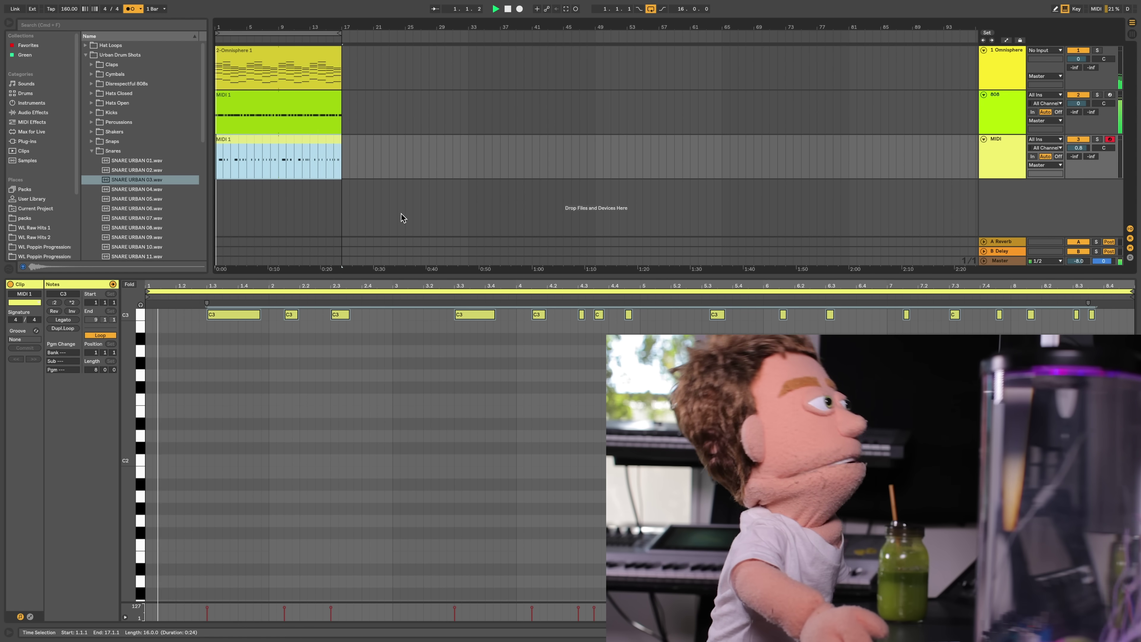
Step: During playback, deactivate the second snare note and shift the first bar 5 snare note slightly earlier to 5.3
left_click(290, 313)
key("space")
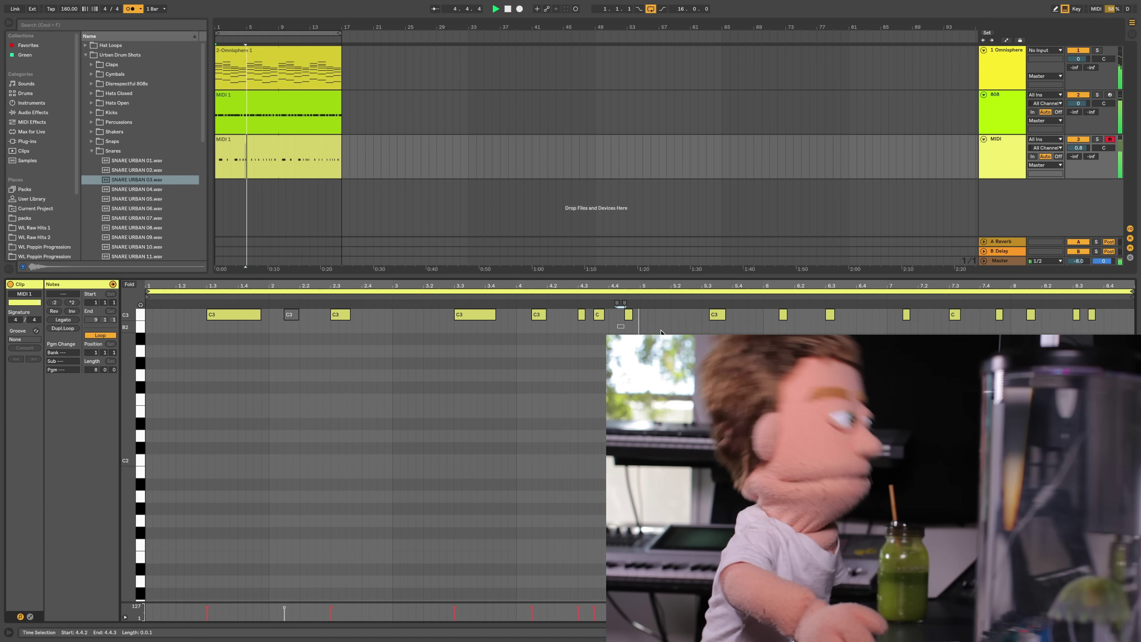
left_click(617, 330)
left_click_drag(718, 314, 709, 314)
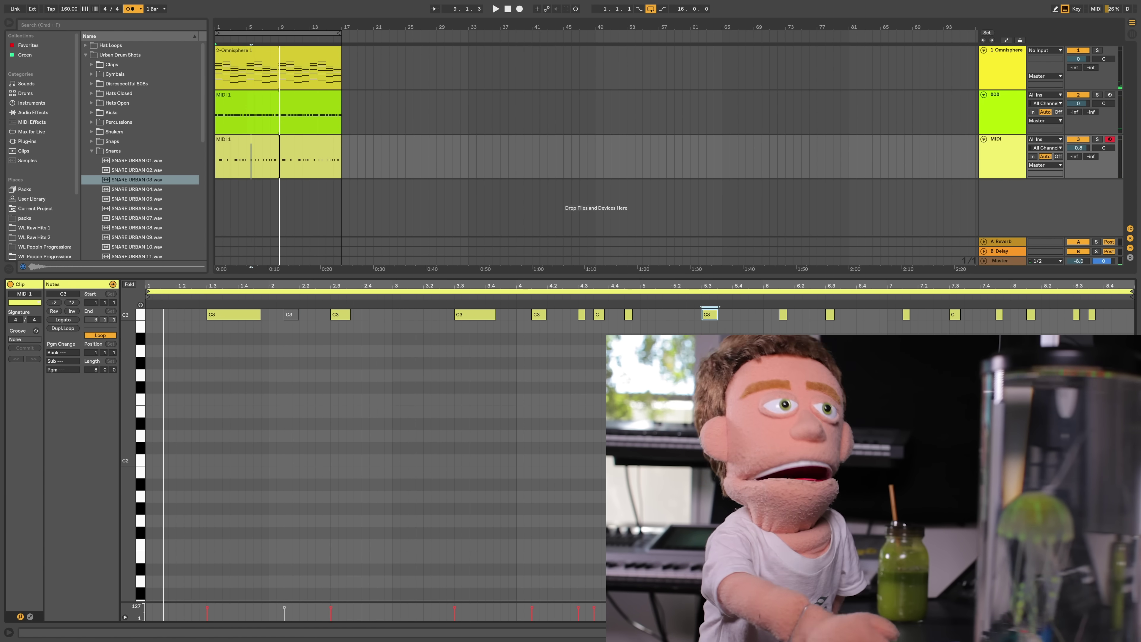
left_click(1132, 633)
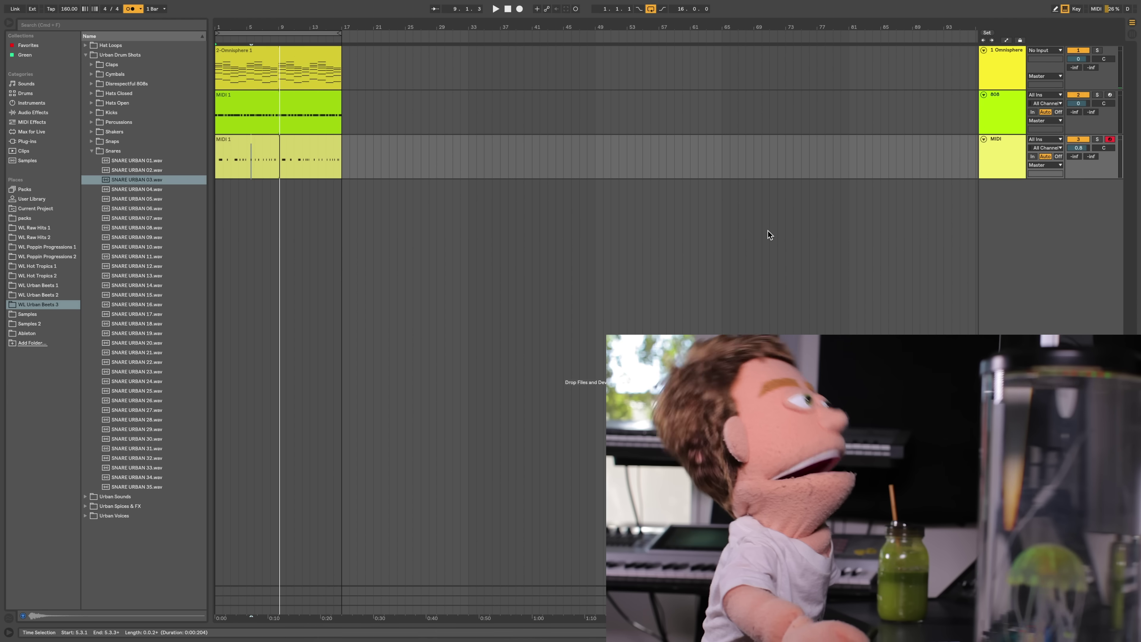
Step: Rename the snare MIDI track as SN
left_click(994, 146)
key("super+r")
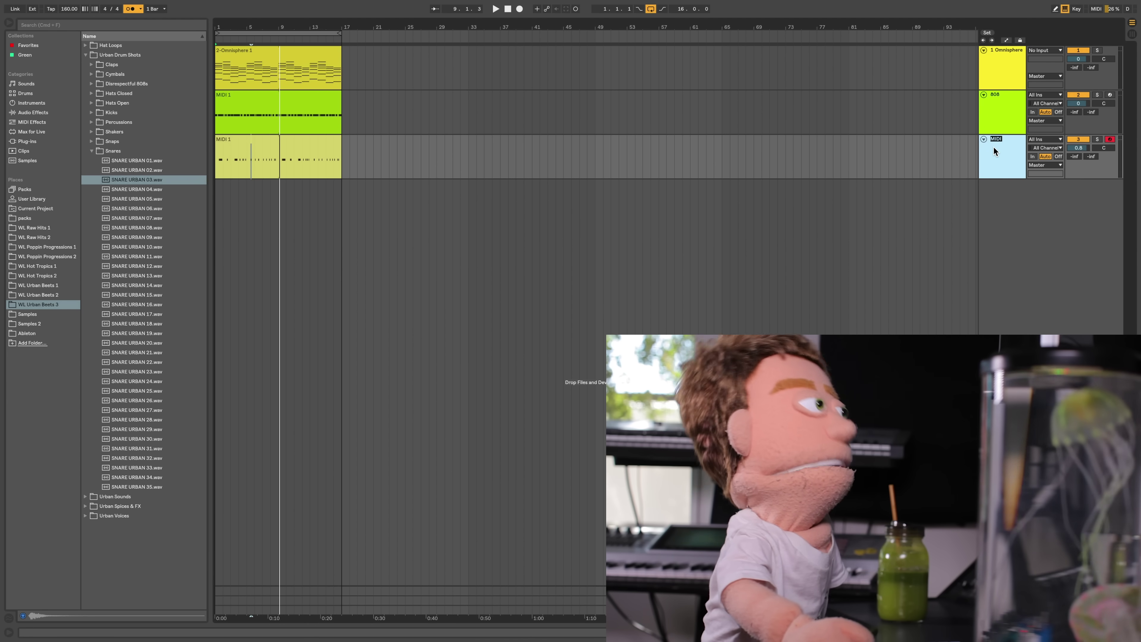
type("SN")
key("Return")
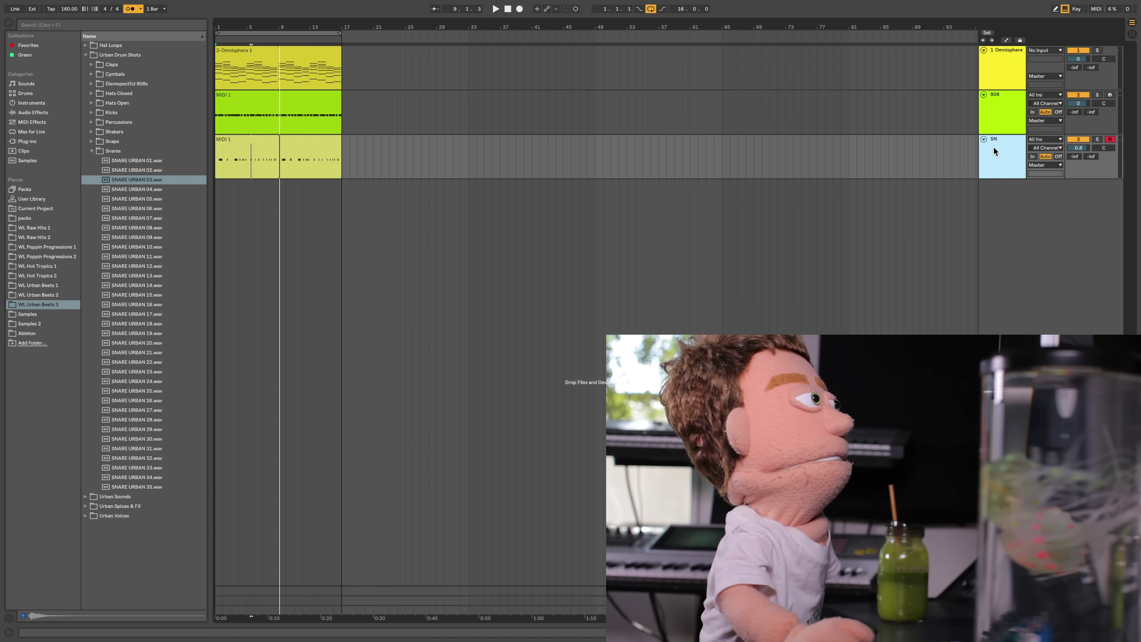
Step: Audition the closed hi-hat samples in the Hats Closed folder and settle on HHCL URBAN 19.wav
left_click(117, 151)
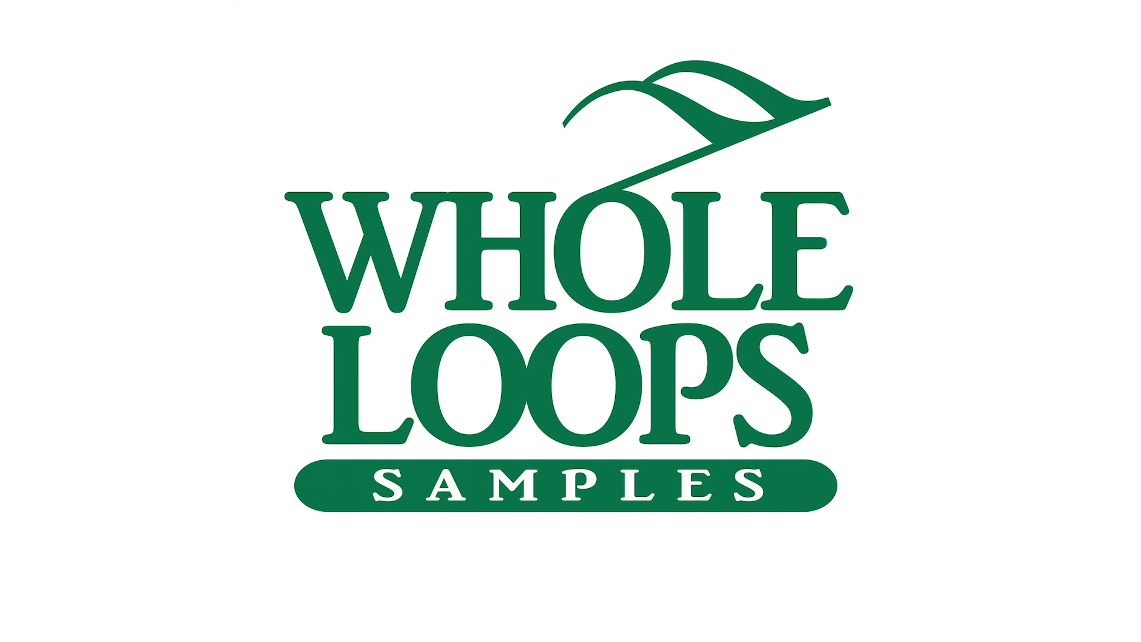
key("Down")
key("Down")
key("Down")
key("Down")
key("Down")
key("Down")
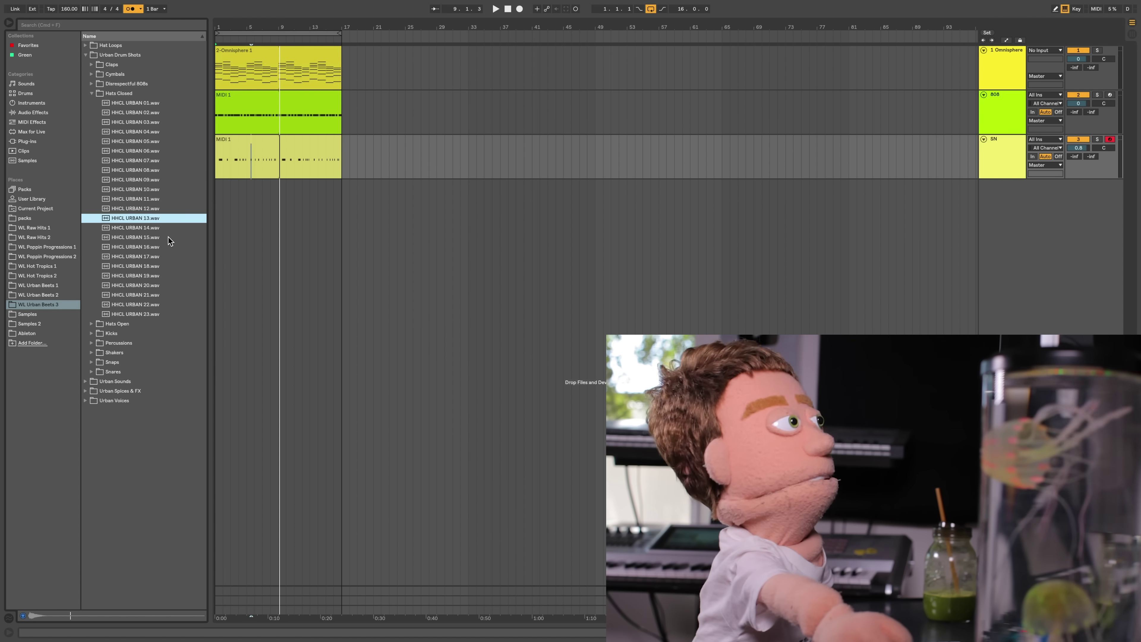
key("Down")
key("Down")
key("Down")
key("Down")
key("Down")
key("Down")
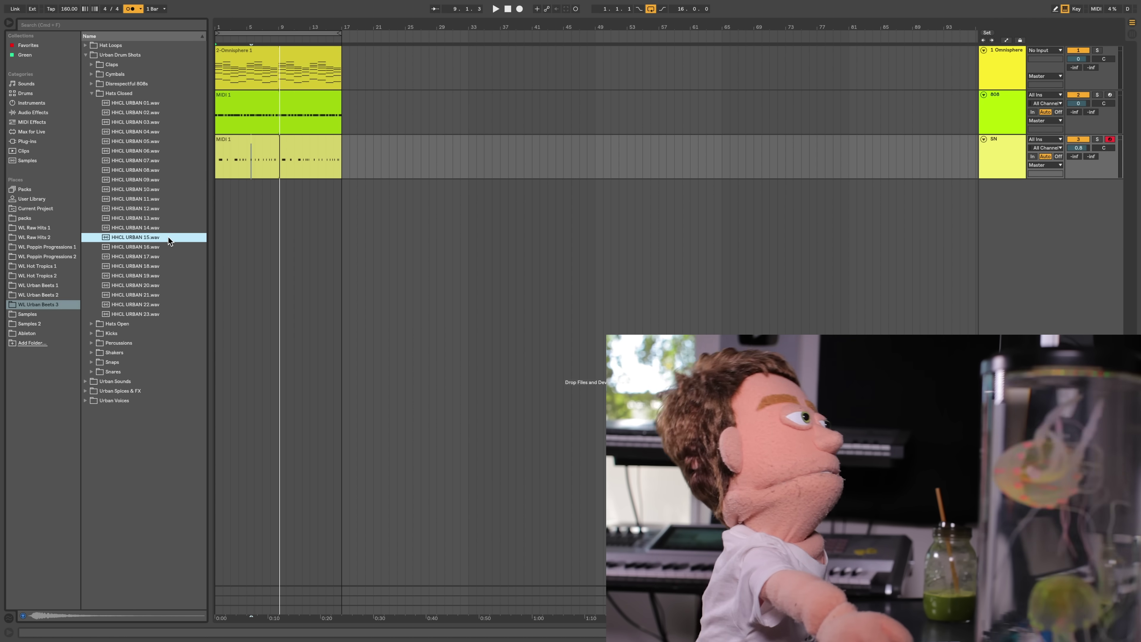
key("Down")
key("Down")
key("Down")
key("Down")
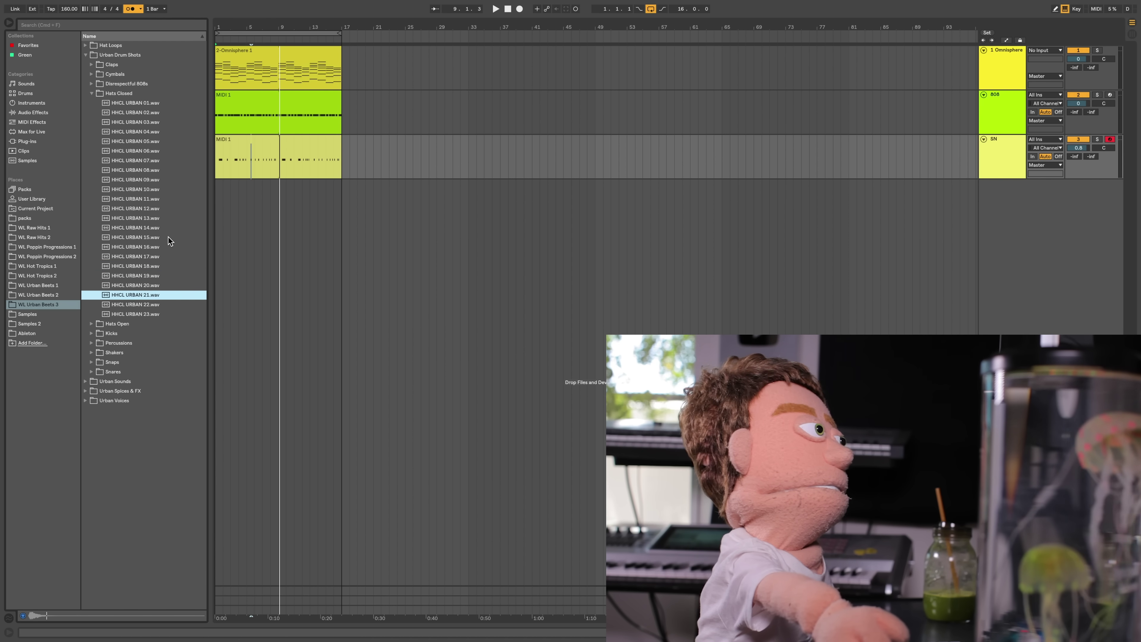
key("Up")
key("Up")
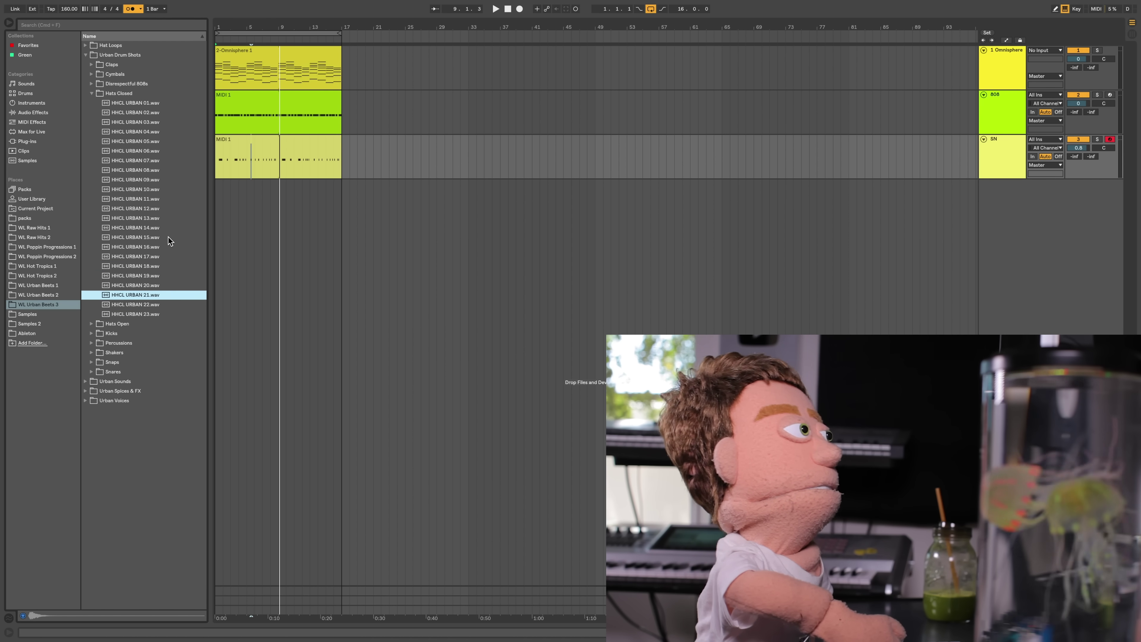
key("Up")
key("Up")
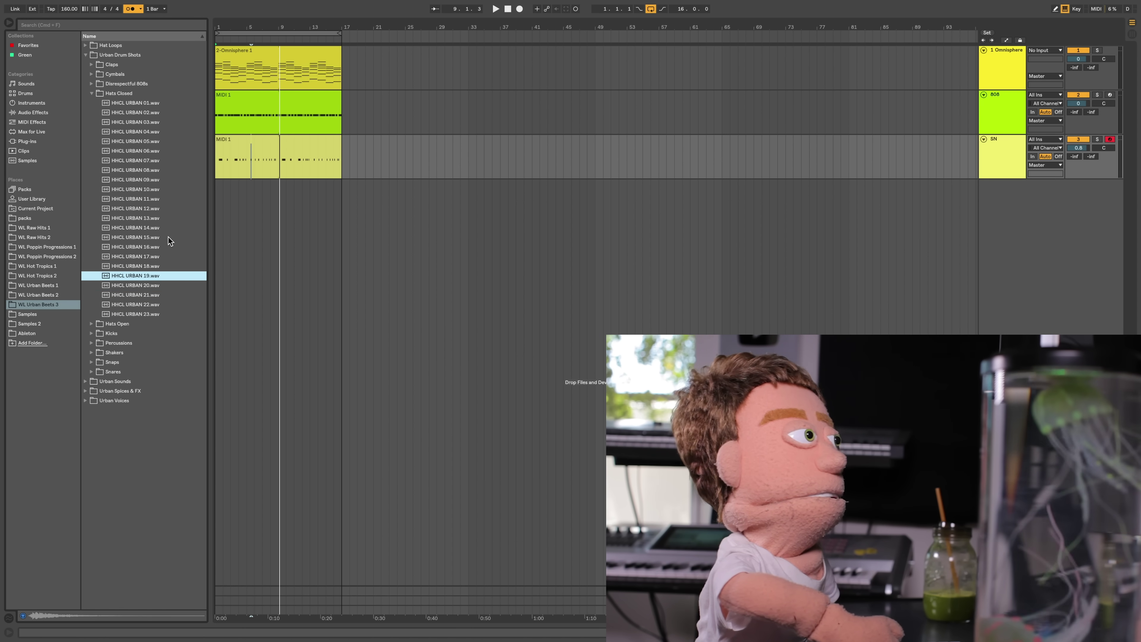
key("Up")
key("Down")
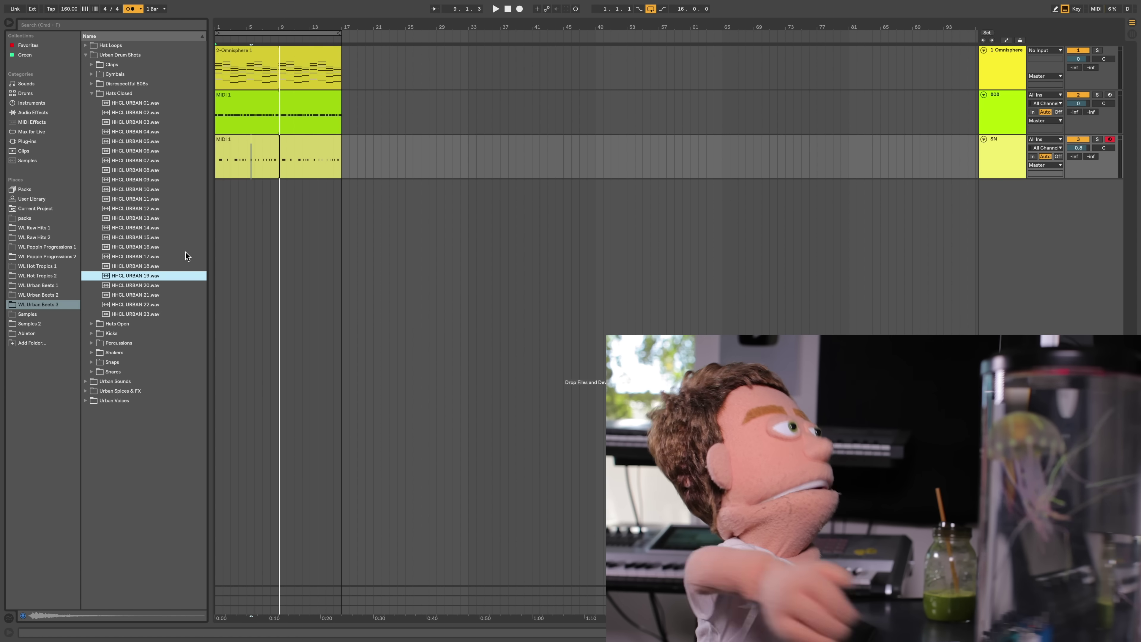
Step: Insert a MIDI track below SN and load HHCL URBAN 19.wav onto it
left_click(1006, 147)
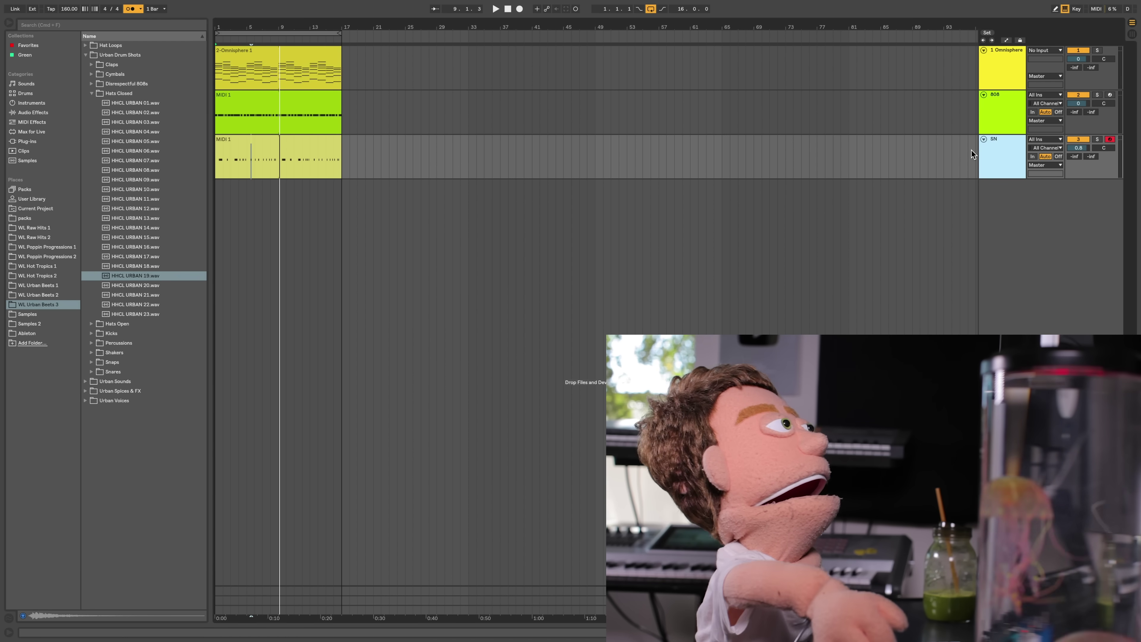
key("super+shift+t")
left_click_drag(136, 275, 265, 211)
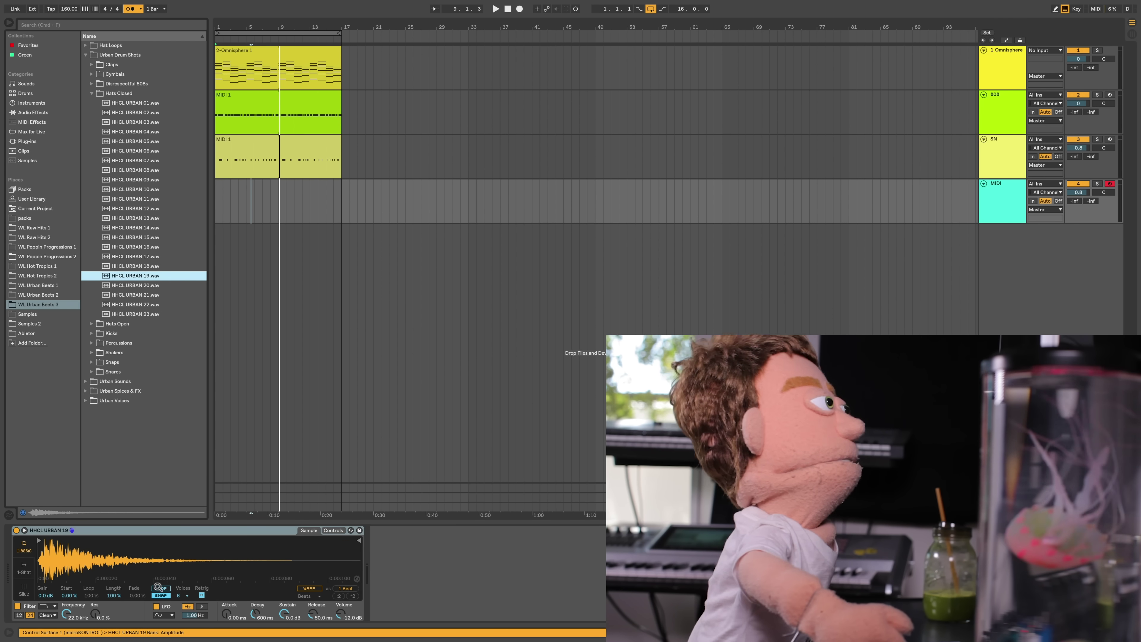
Step: Set the hi-hat sampler to a high-pass filter at 2.08 kHz, sustain at -inf dB, volume at -4.00 dB and random panning at 66%
left_click(17, 606)
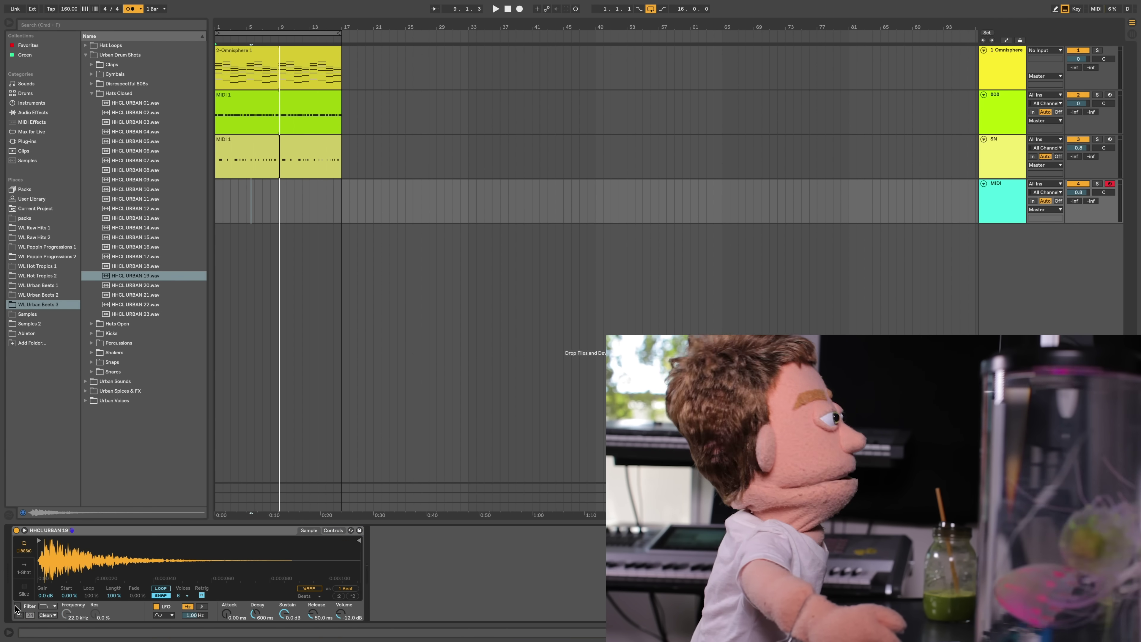
left_click(53, 605)
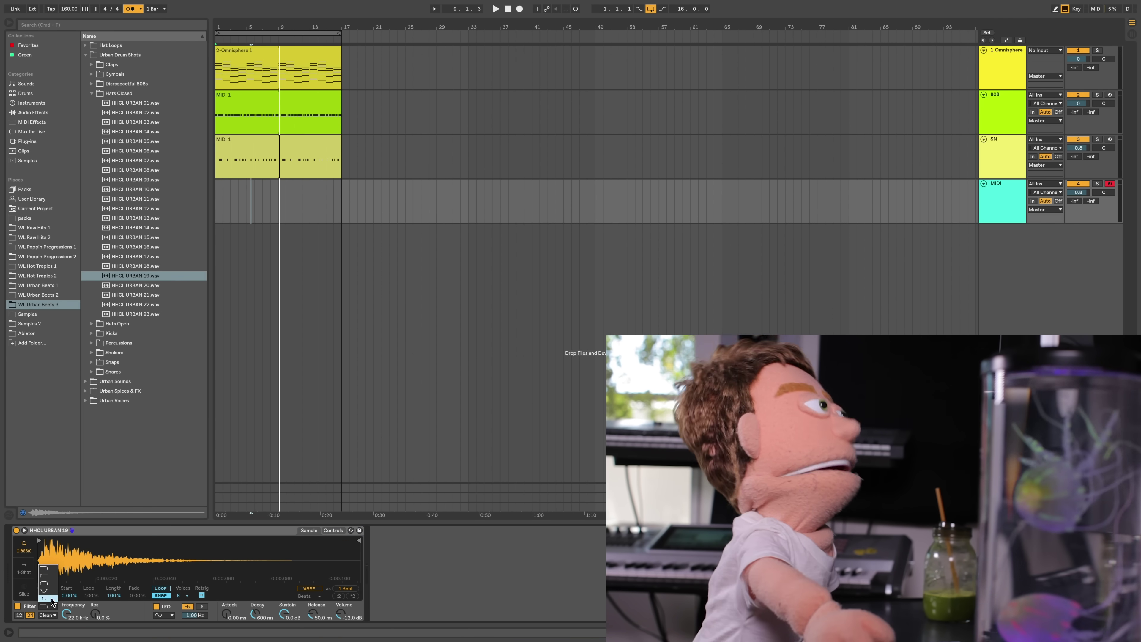
left_click(51, 579)
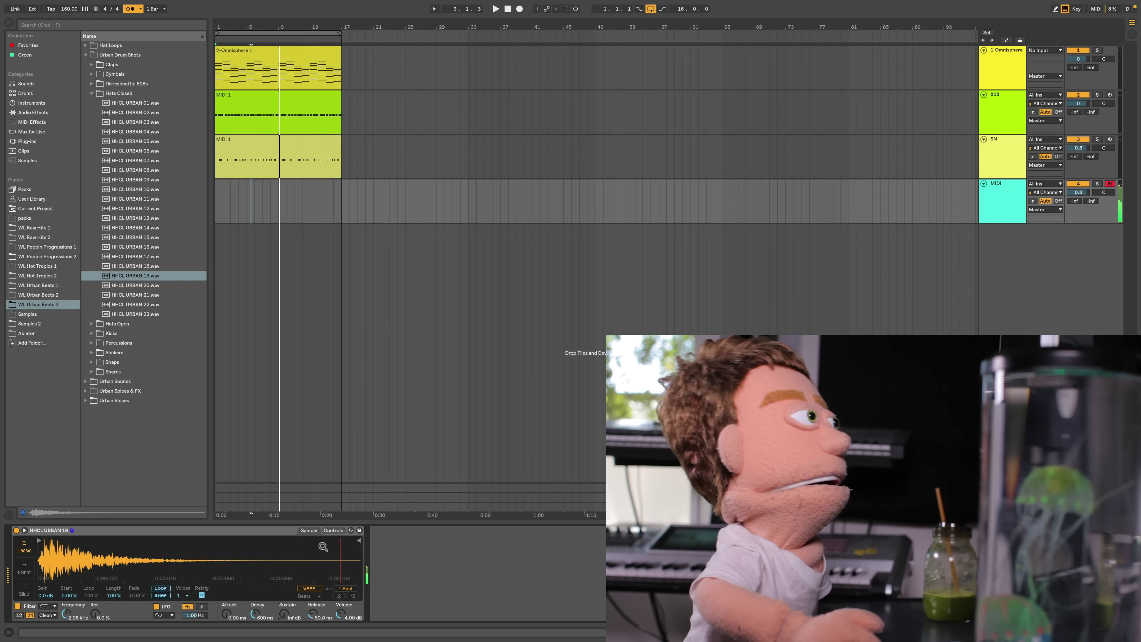
left_click(333, 531)
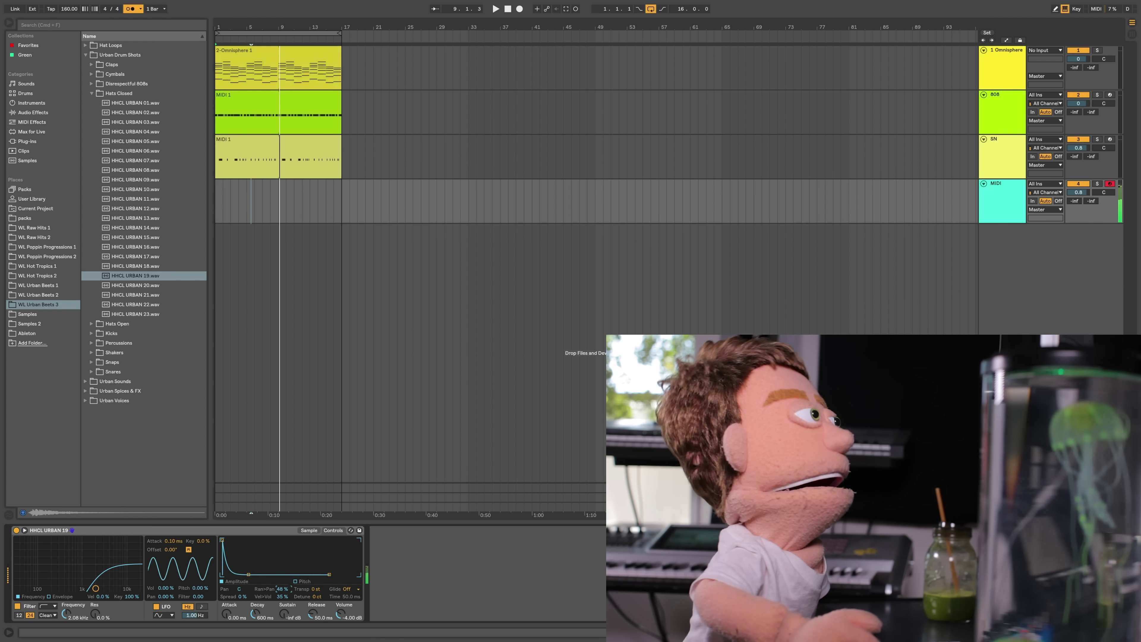
left_click_drag(283, 589, 282, 567)
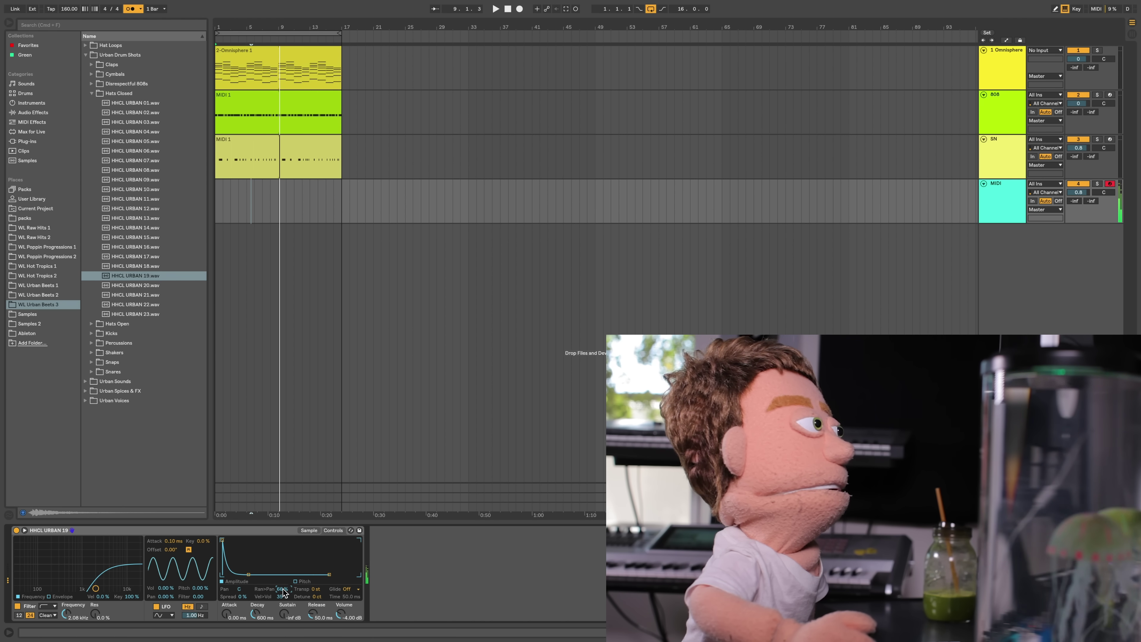
Step: Record a hi-hat part from bar 1 on the new MIDI track and trim the clip to exactly two bars
left_click(216, 192)
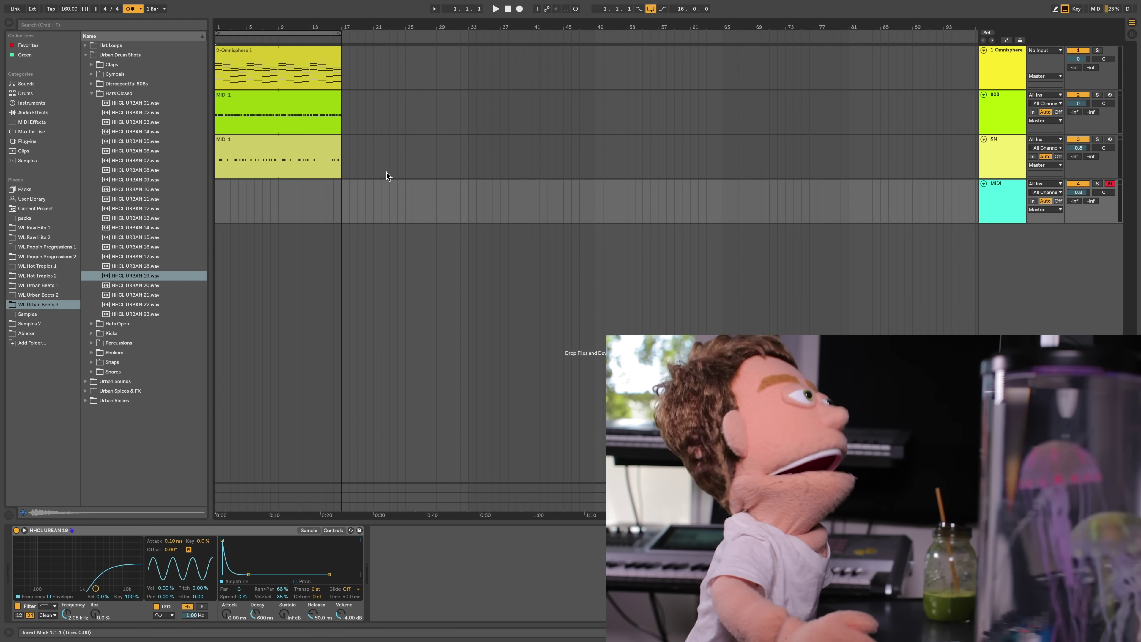
key("F9")
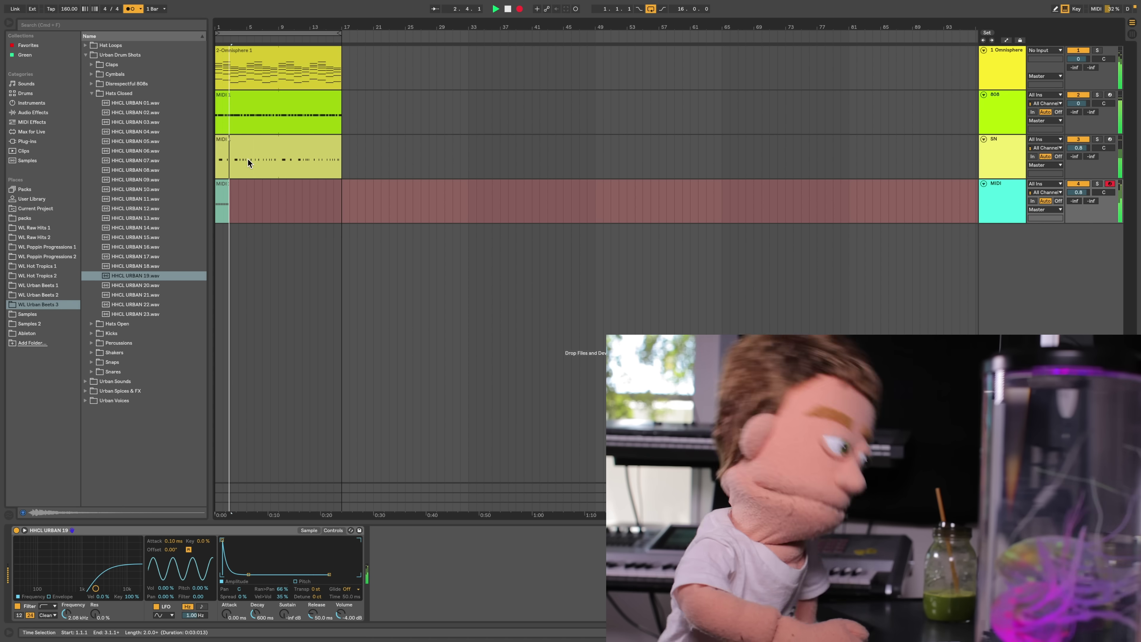
key("space")
left_click_drag(230, 184, 228, 184)
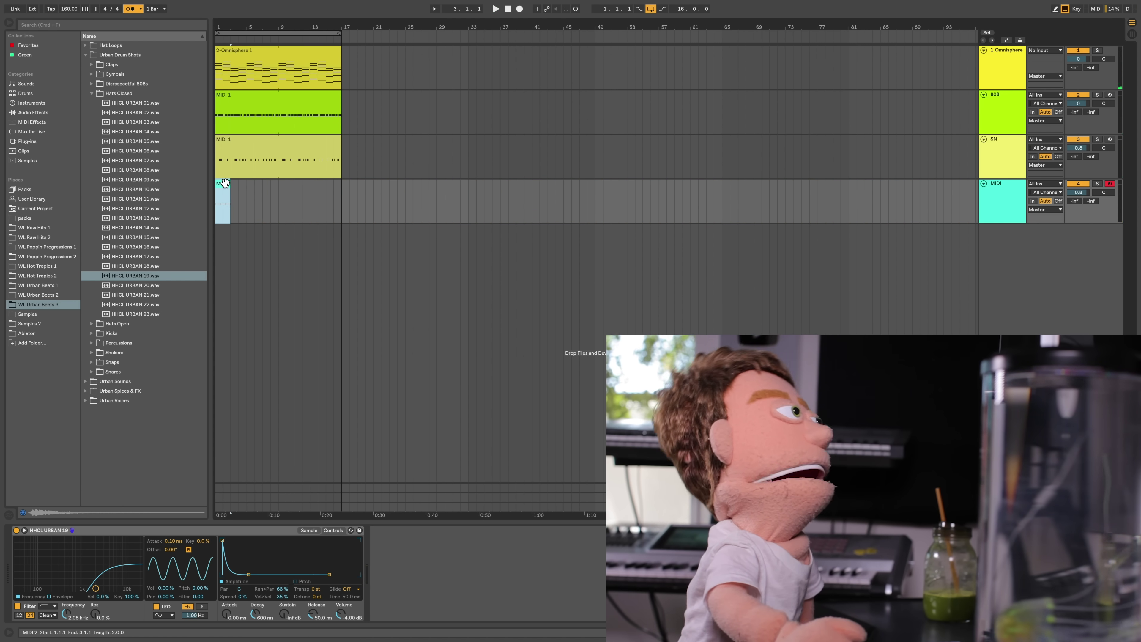
Step: Quantize the recorded hi-hat notes and loop the clip out to bar 17
double_click(225, 182)
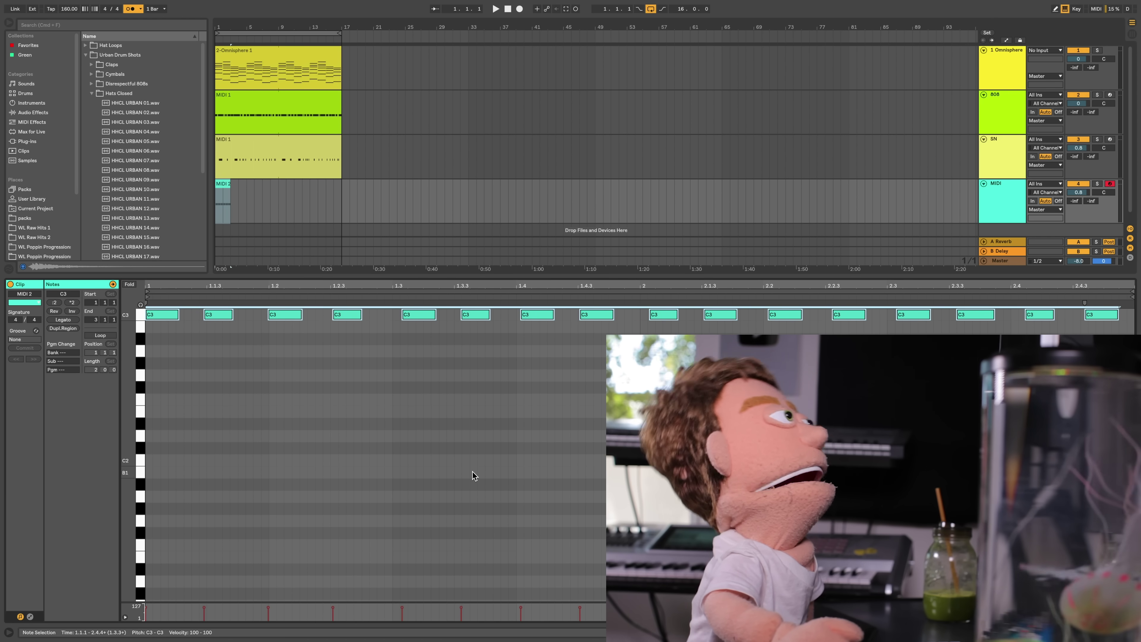
key("super+u")
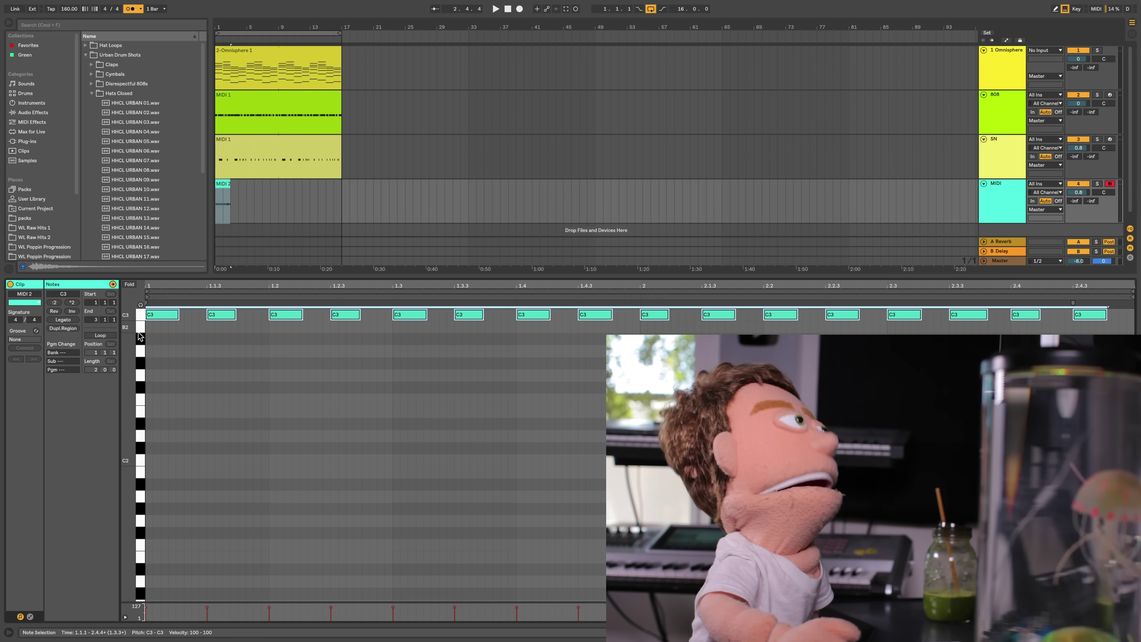
left_click(100, 336)
left_click_drag(229, 184, 342, 178)
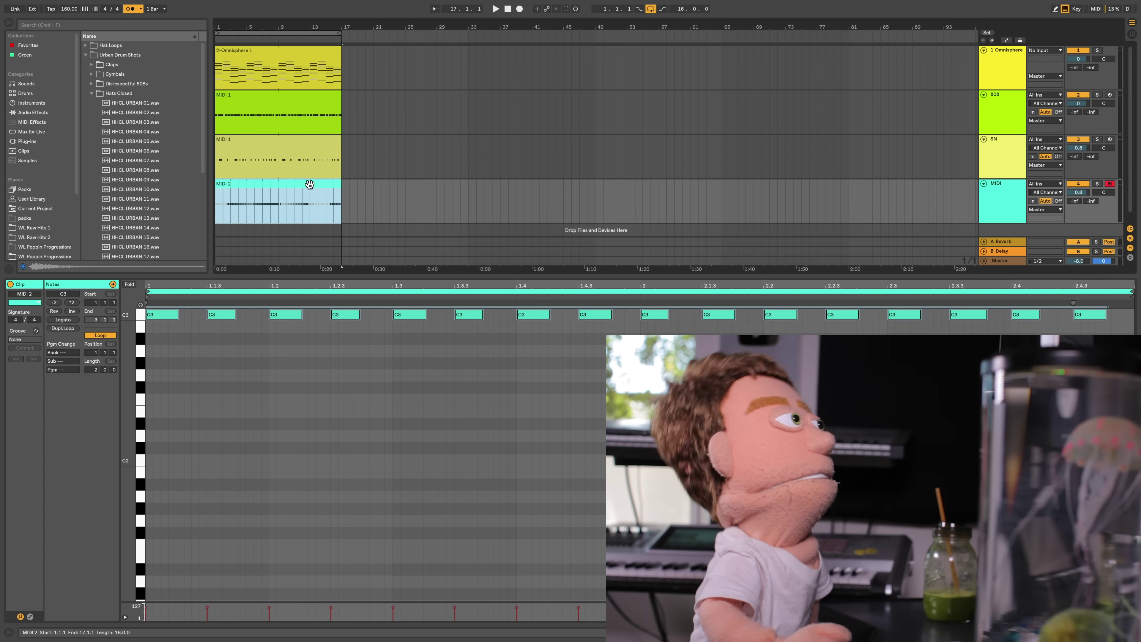
Step: Select all notes in the hi-hat clip and nudge them slightly later than the grid
left_click(315, 382)
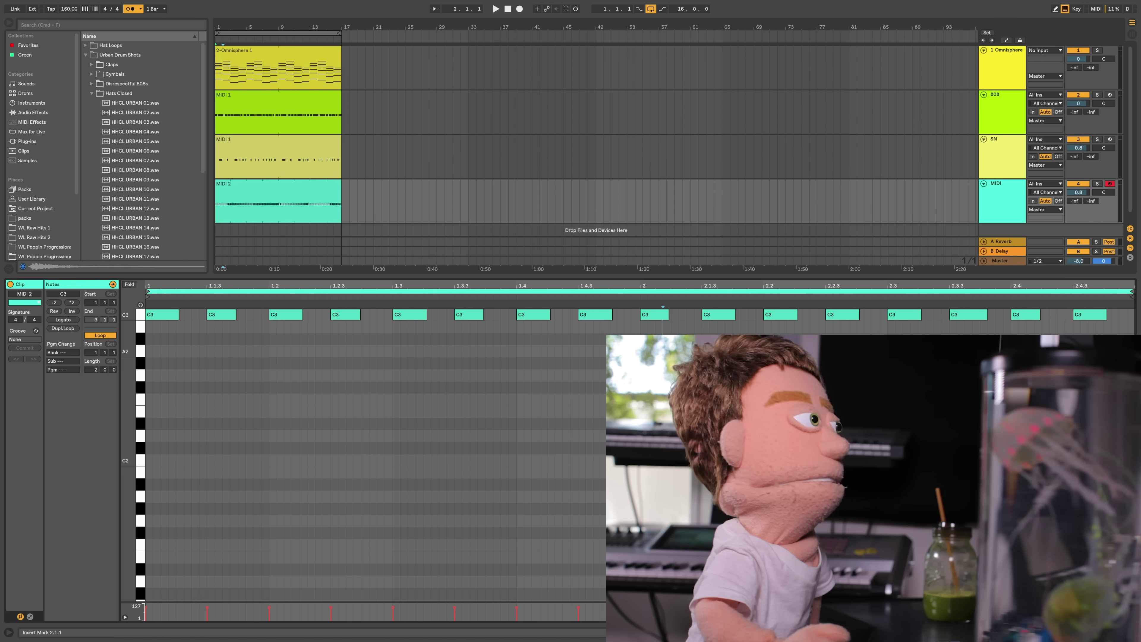
key("super+a")
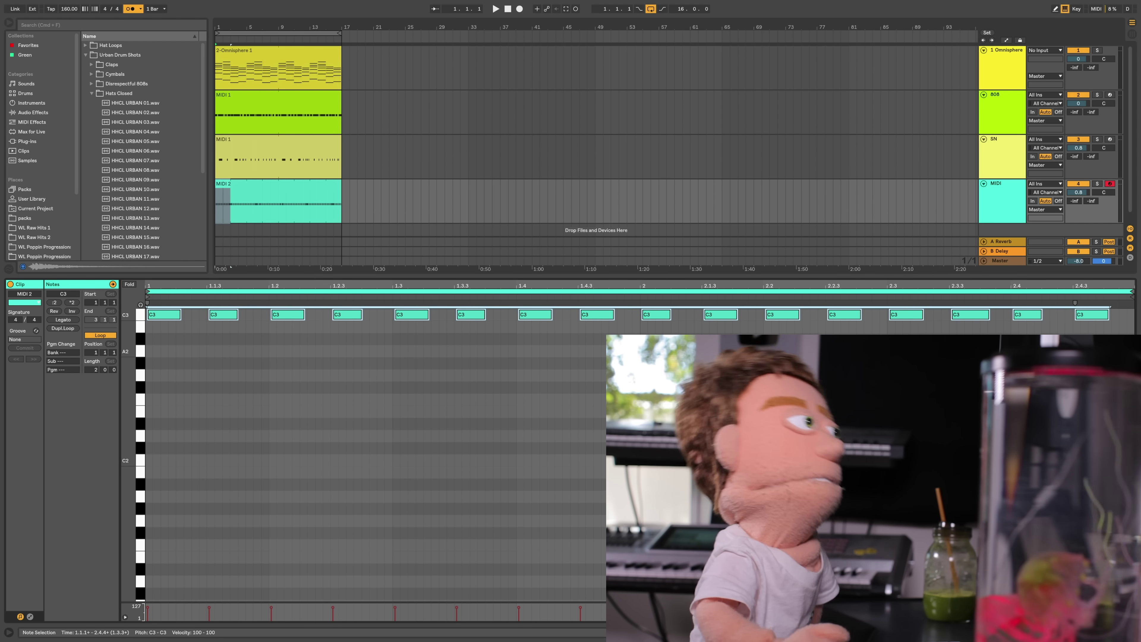
Step: Lower the hi-hat track's volume to about -5 dB and set the snare sampler's volume to -0.57 dB during playback
key("space")
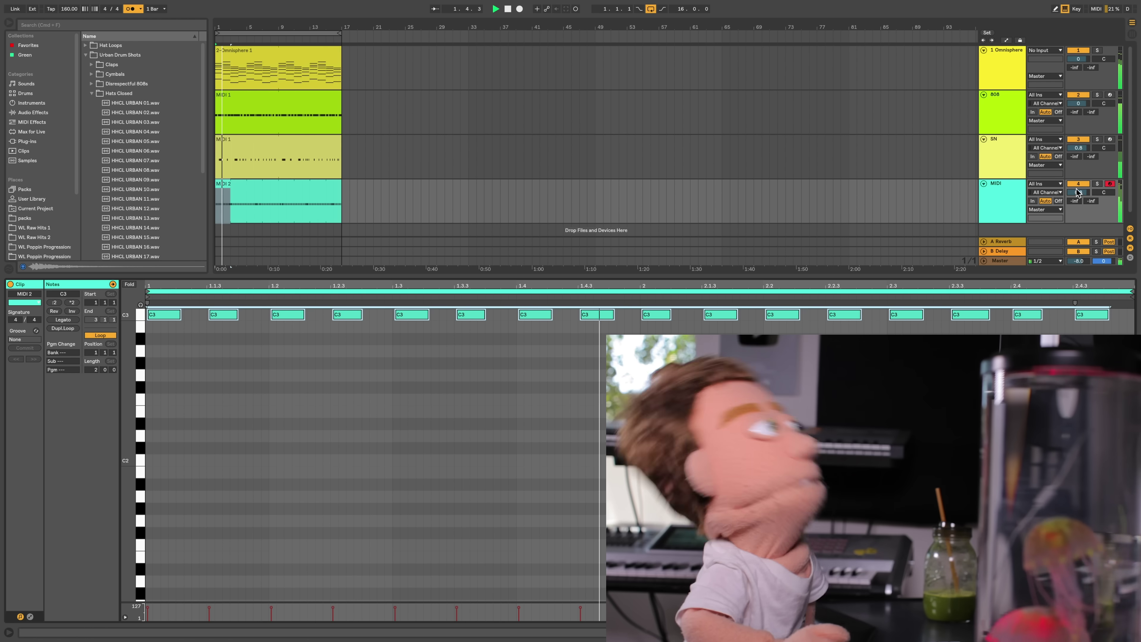
left_click_drag(1078, 192, 1079, 207)
left_click(1014, 153)
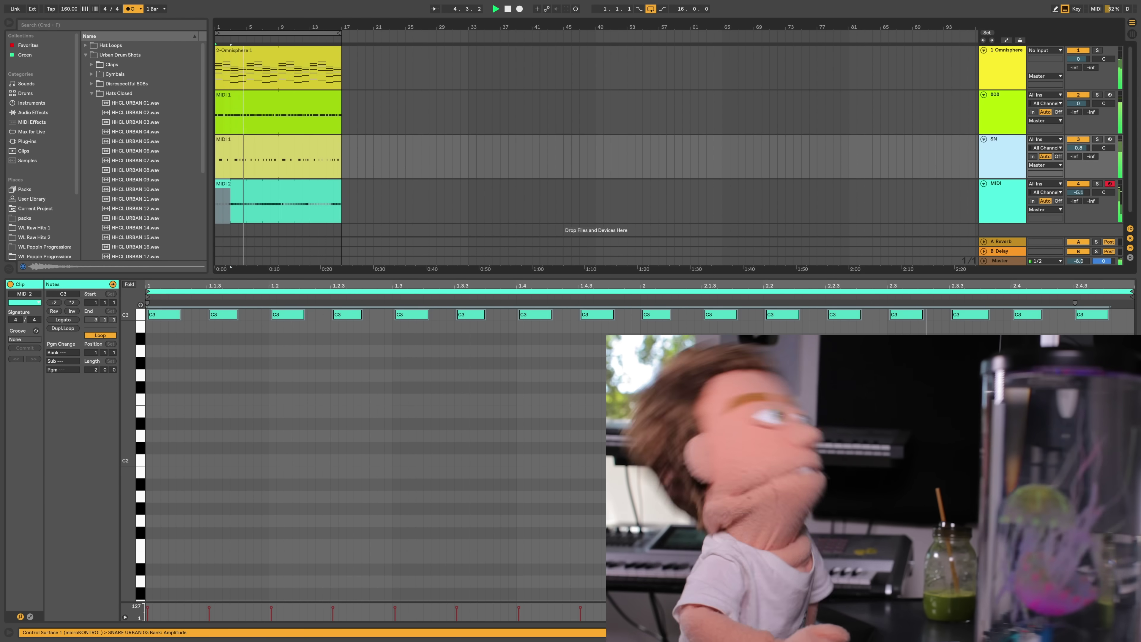
key("shift+Tab")
left_click_drag(345, 626, 338, 620)
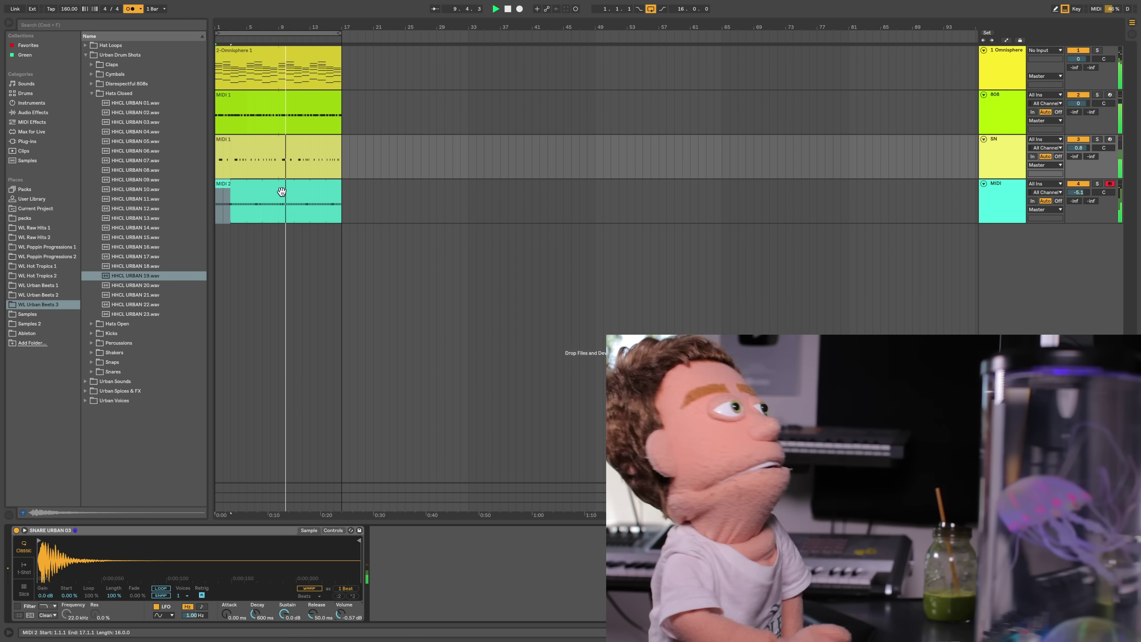
Step: Turn off the metronome and rename the hi-hat track as HH CL
mouse_move(118, 10)
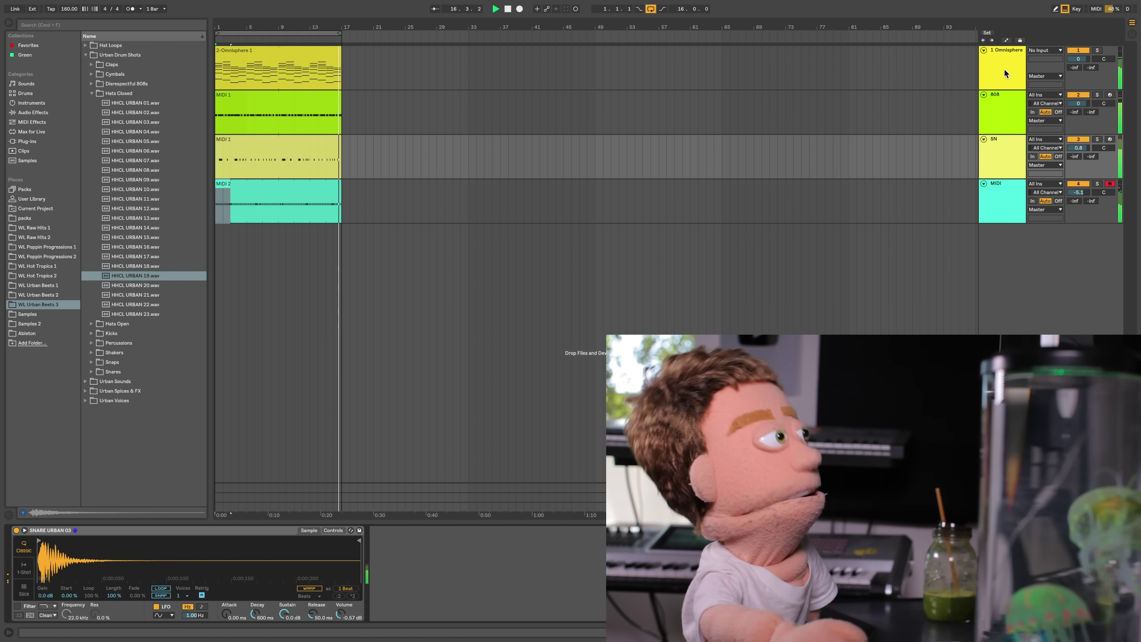
left_click(1003, 190)
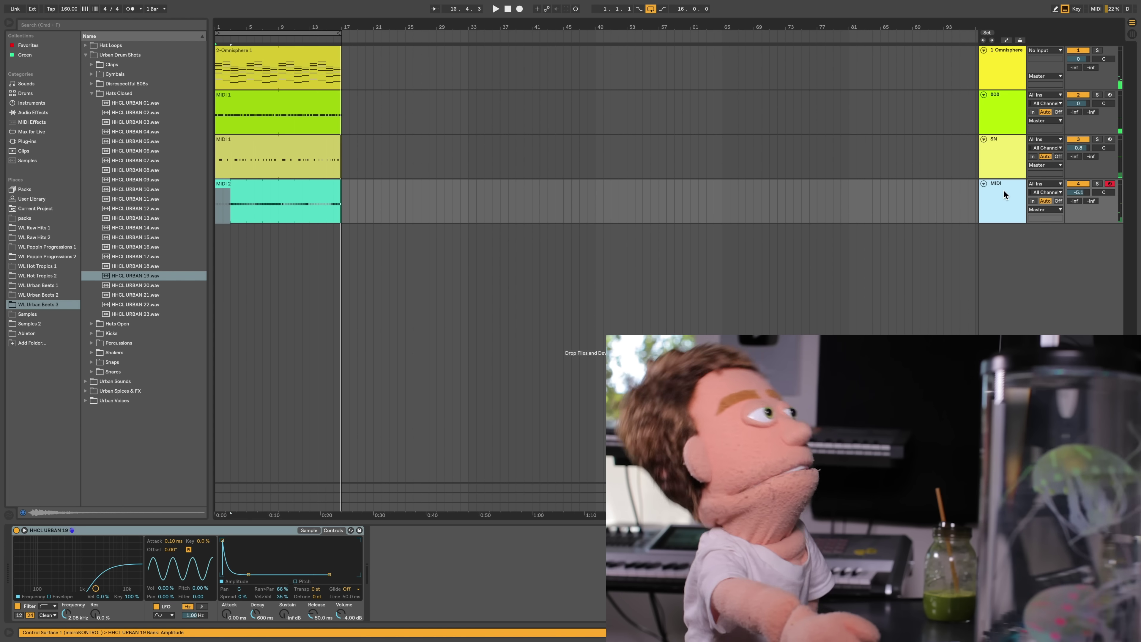
type("HH")
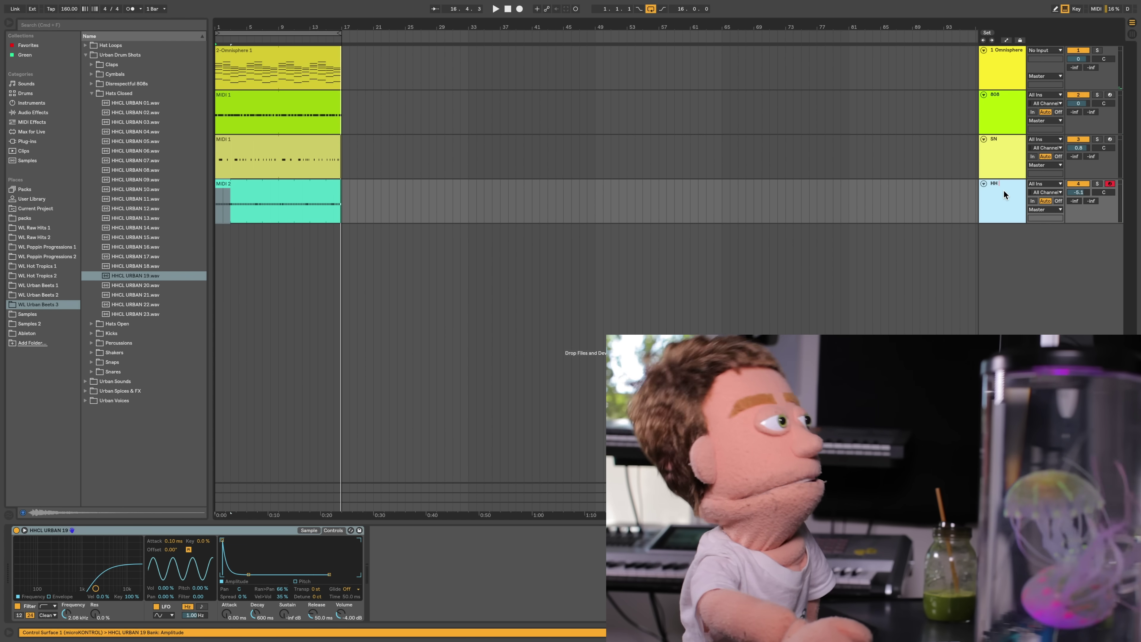
type(" CL")
key("Return")
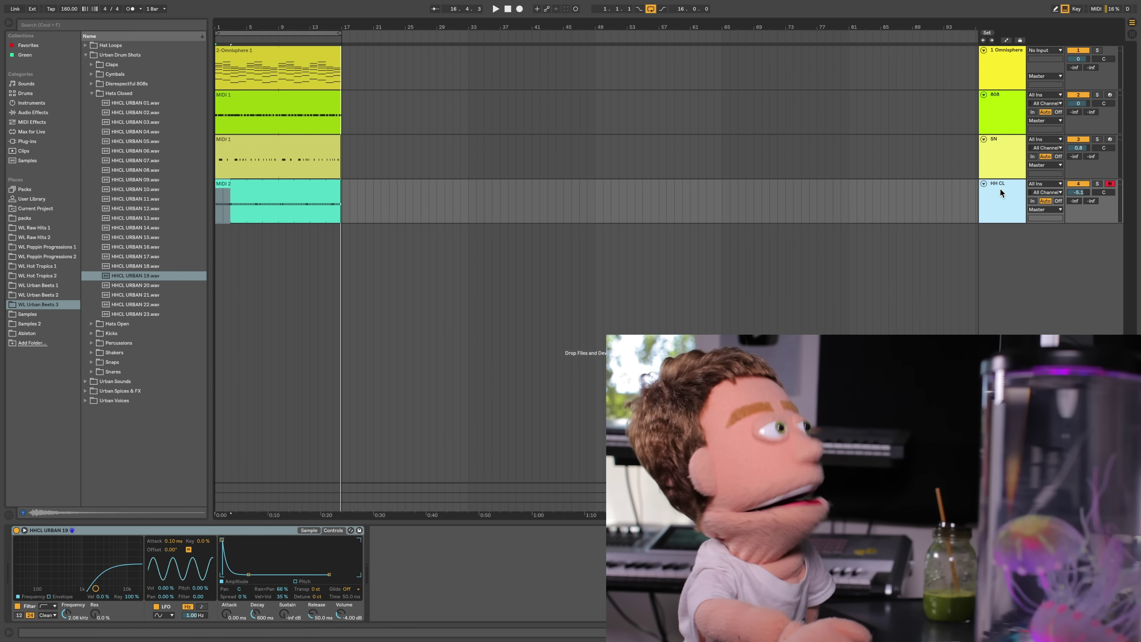
Step: Insert a new MIDI track below the hi-hat track and load KICK URBAN 03.wav from the Kicks folder into its sampler
key("super+shift+t")
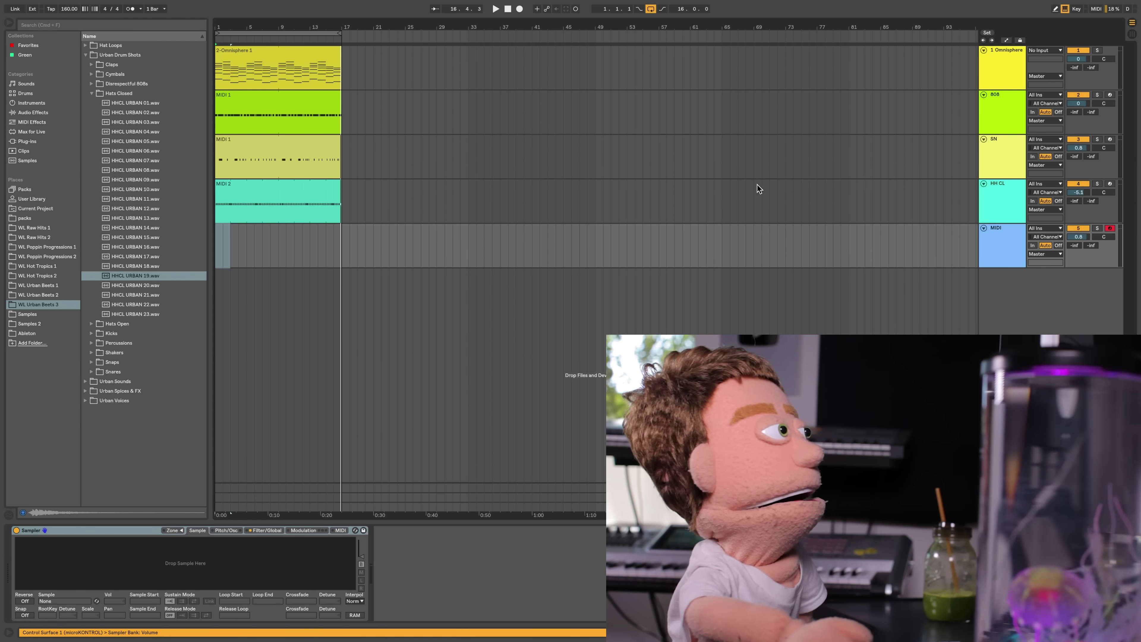
left_click(103, 89)
key("Down")
key("Down")
key("Right")
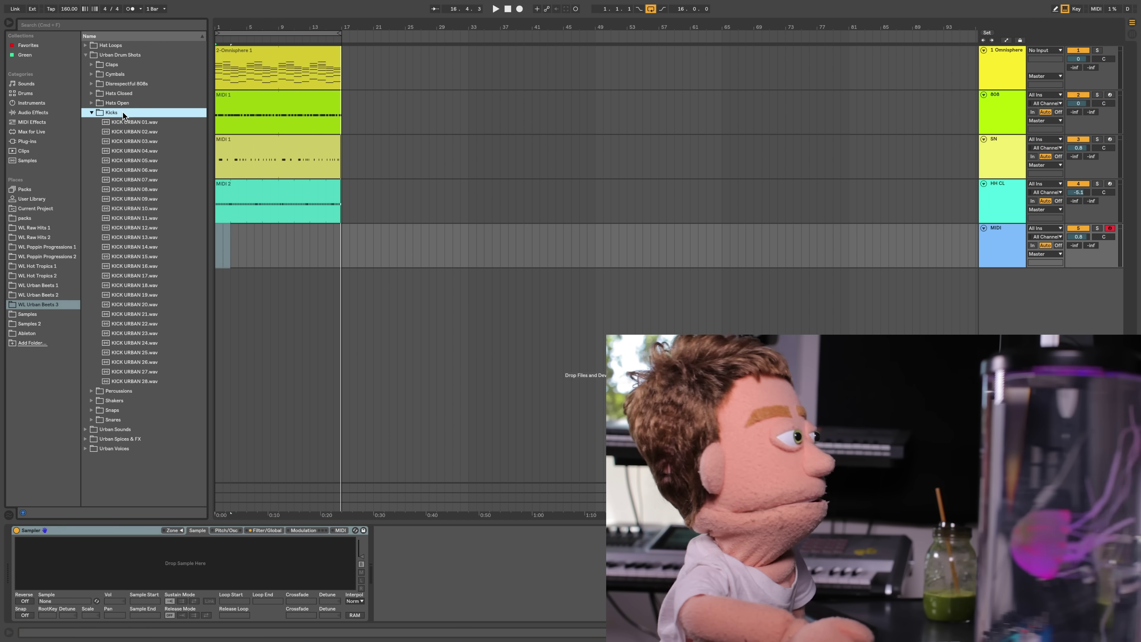
key("Down")
key("Down")
key("Down")
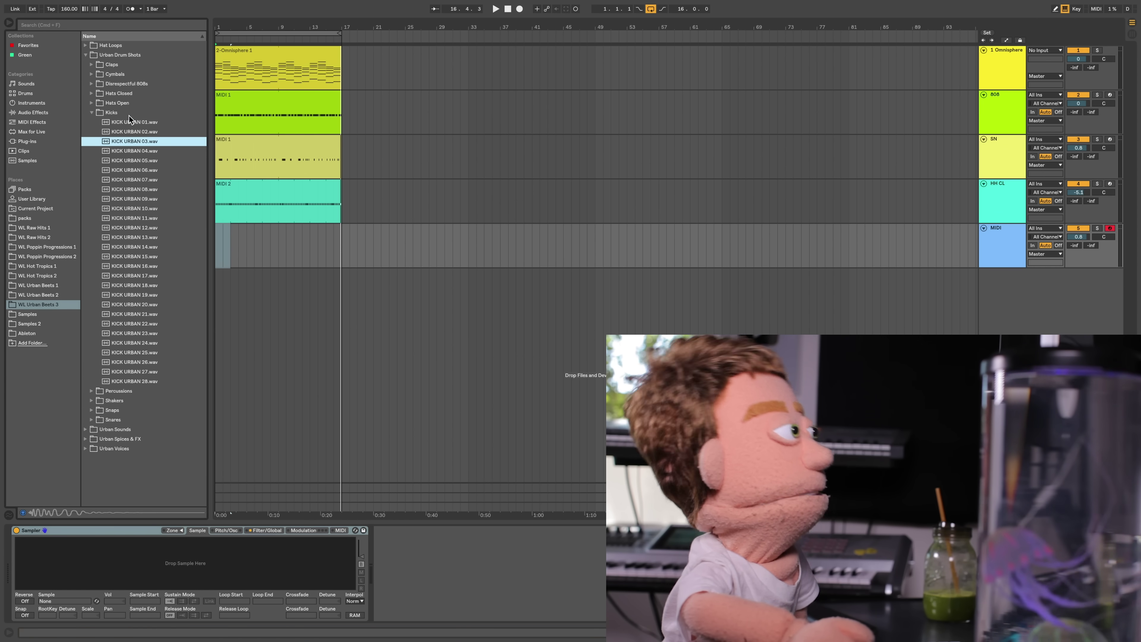
double_click(132, 144)
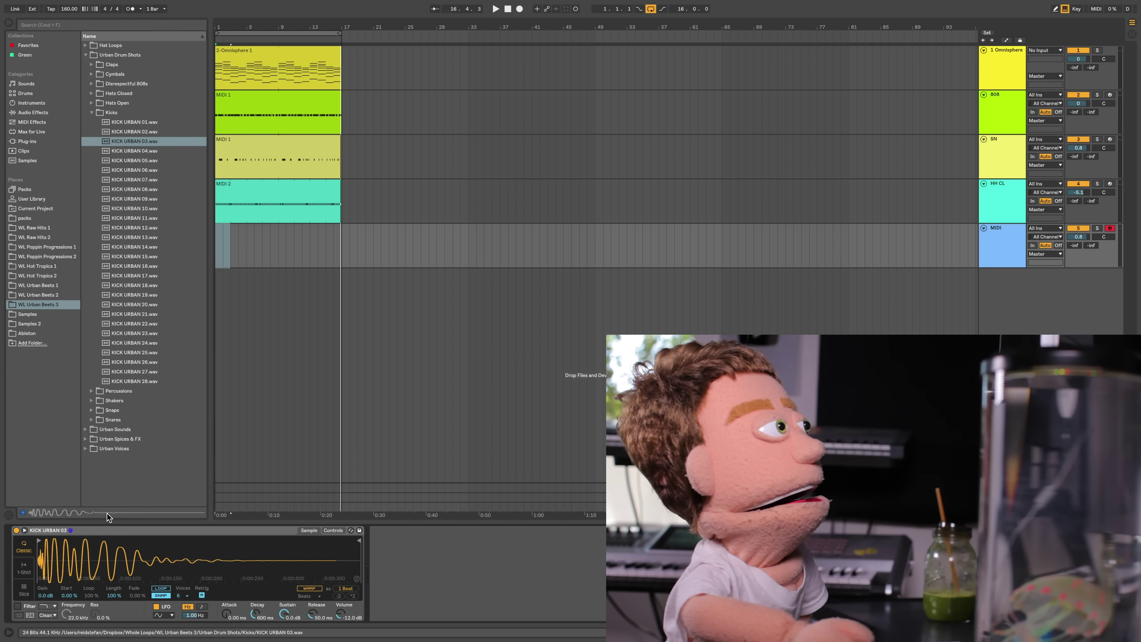
Step: Copy the 808 clip onto the new kick track and open the copy's notes for editing
left_click(269, 99)
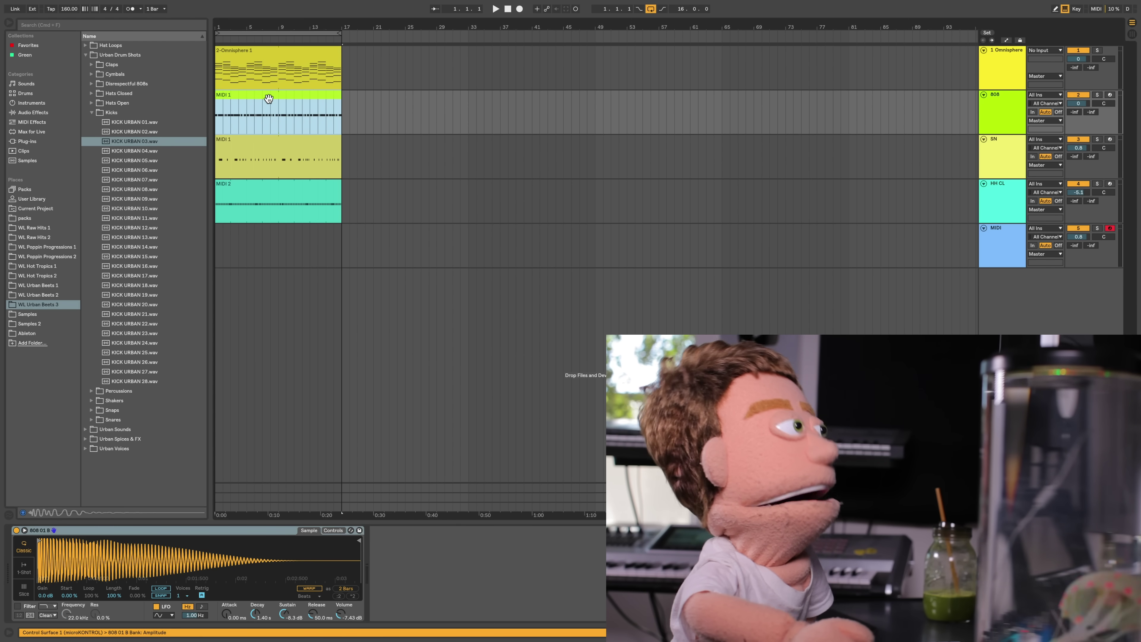
left_click_drag(269, 98, 266, 230)
double_click(265, 230)
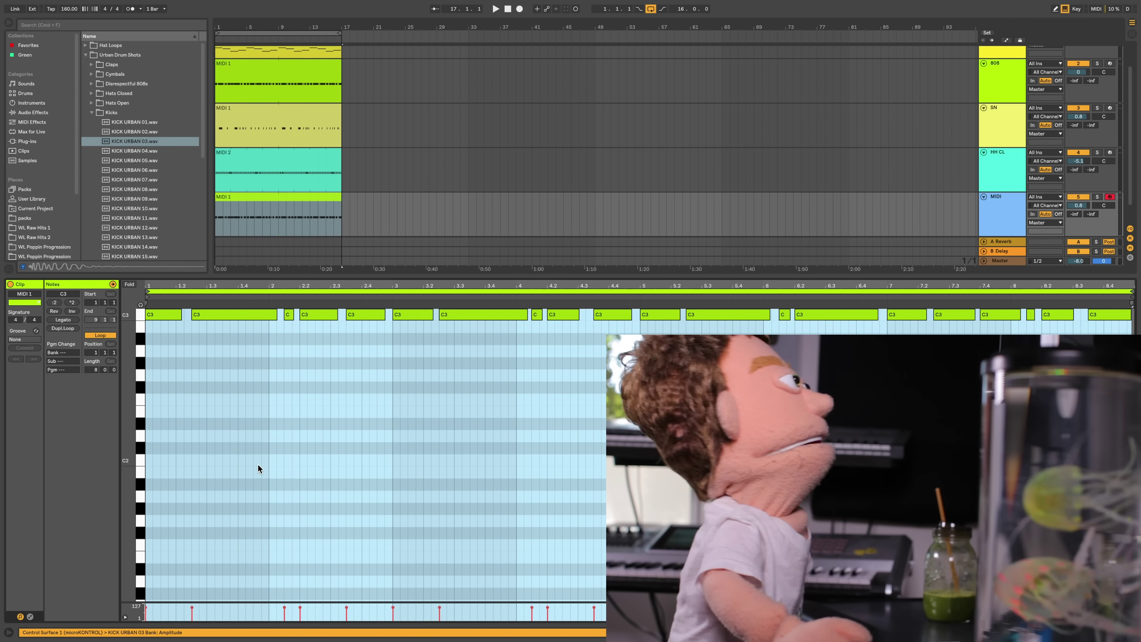
Step: Deactivate the kick clip's notes within bars 2, 4 and 6 and those from beat 7.4 to the end of bar 8
left_click_drag(291, 330, 379, 286)
key("space")
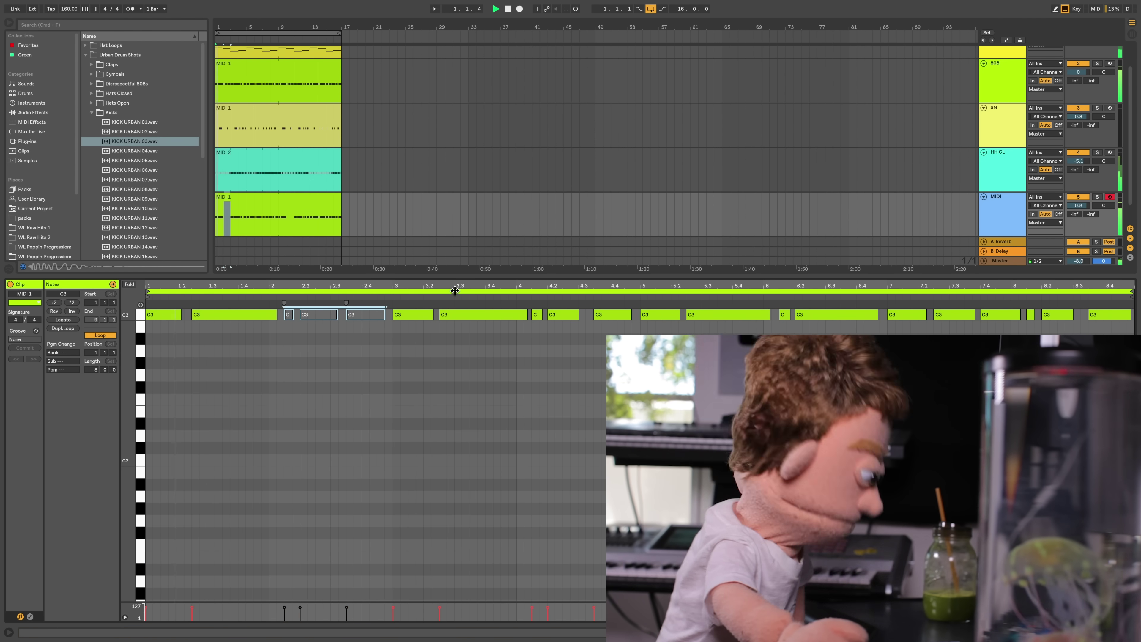
left_click_drag(540, 330, 602, 310)
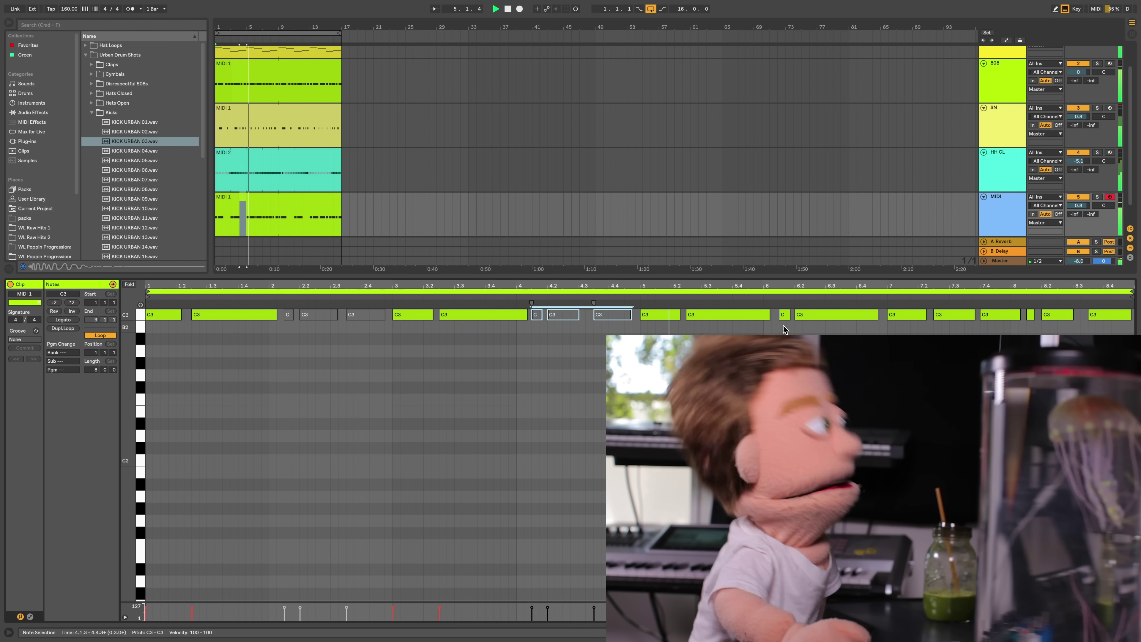
left_click_drag(784, 330, 877, 312)
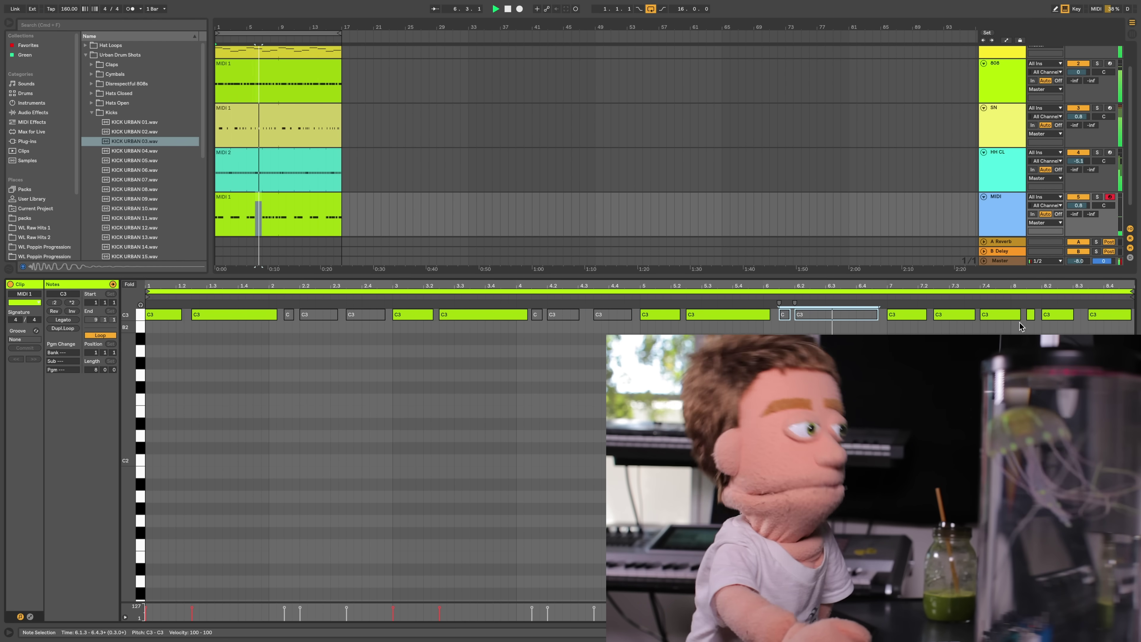
left_click_drag(981, 322, 1133, 312)
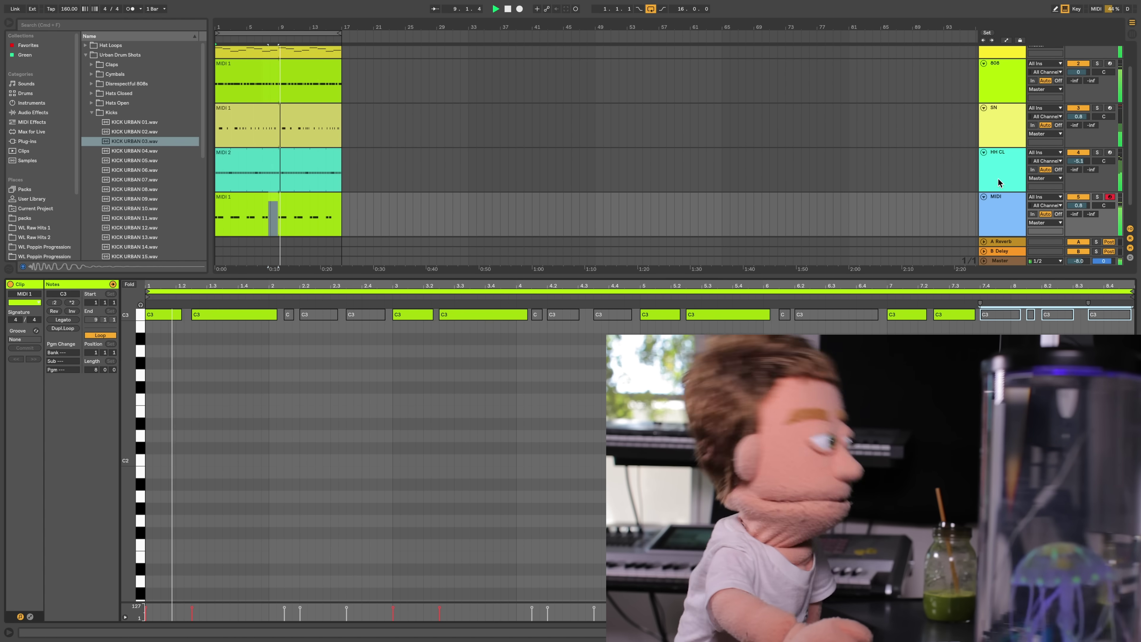
Step: Set the kick sampler's volume to -0.57 dB and limit it to 1 voice
key("shift+Tab")
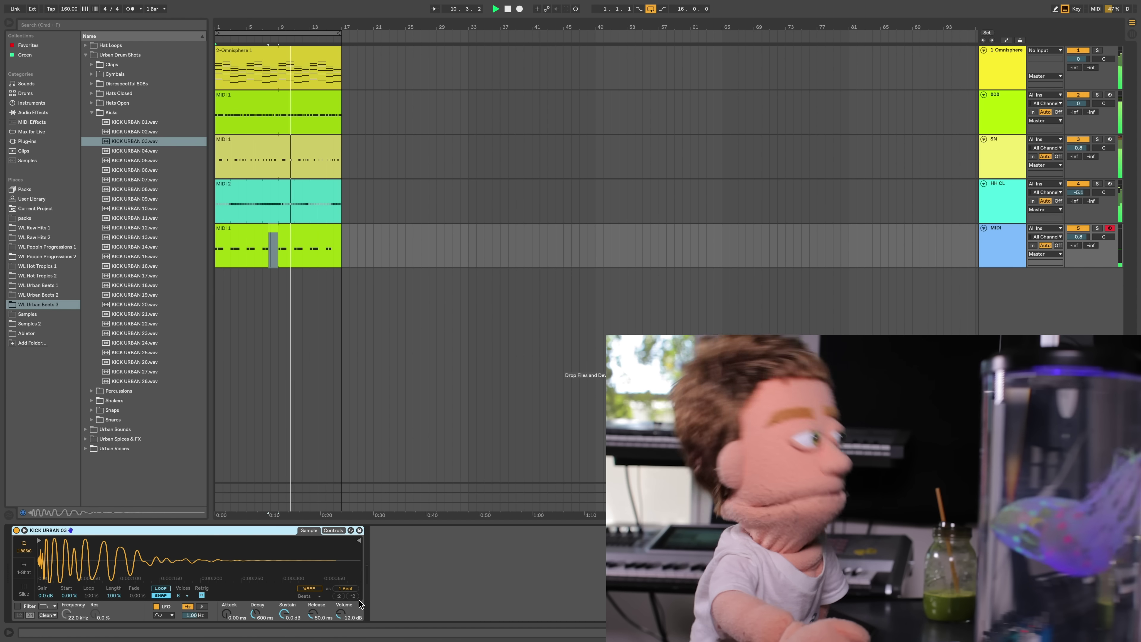
left_click_drag(340, 614, 341, 588)
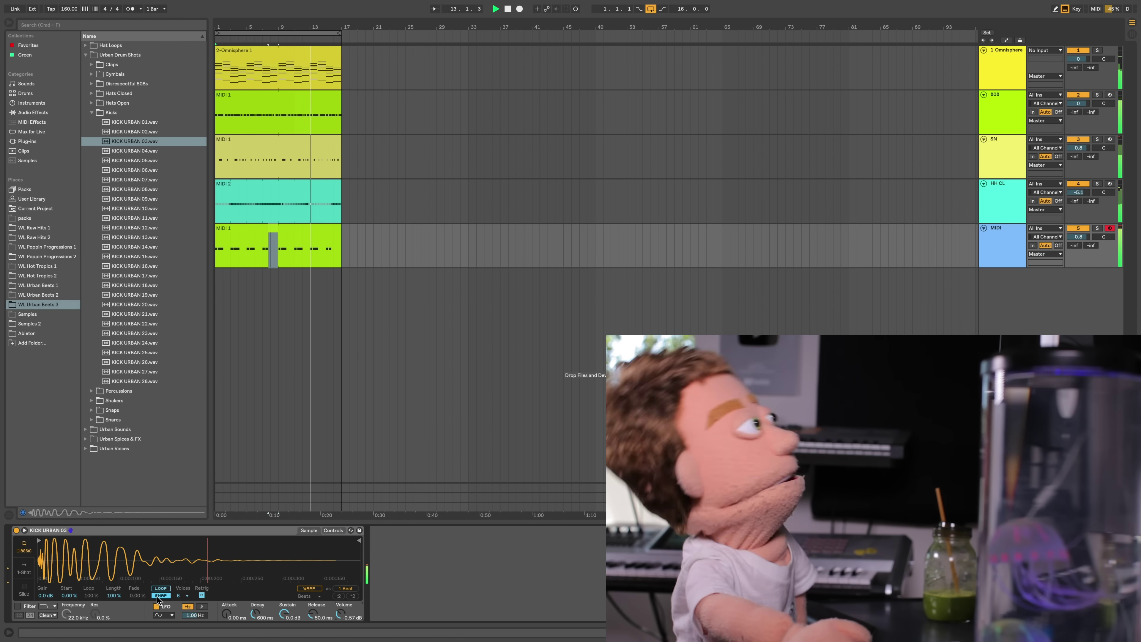
left_click(180, 596)
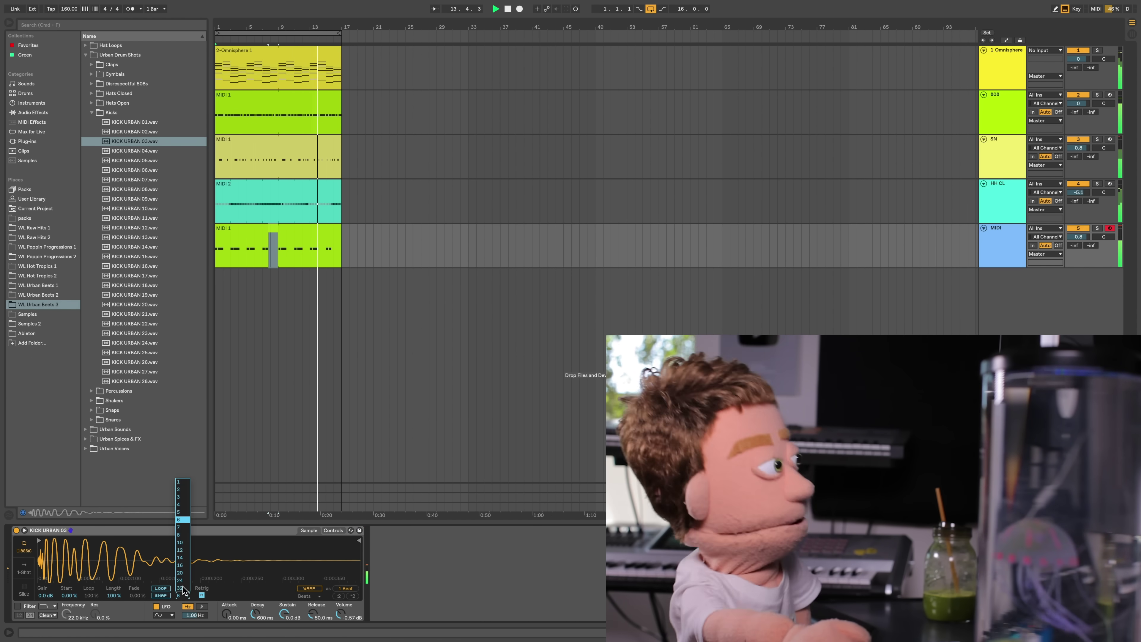
left_click(178, 483)
Step: Enable a high-pass filter on the kick sampler with a frequency of 30.0 Hz and a resonance of 7.9%
left_click(17, 607)
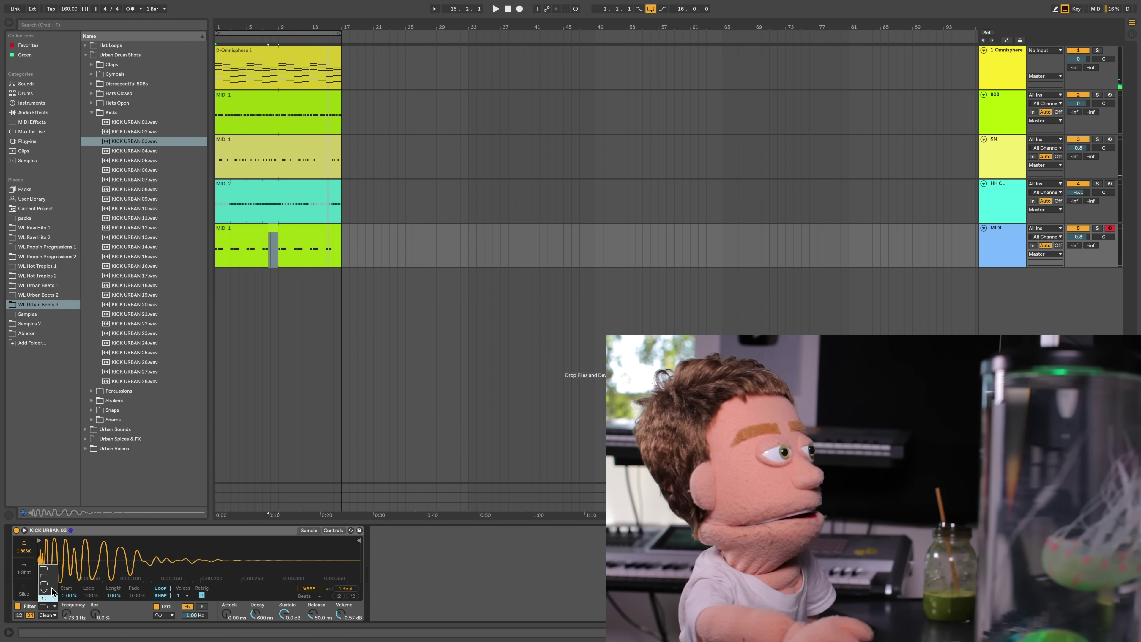
key("space")
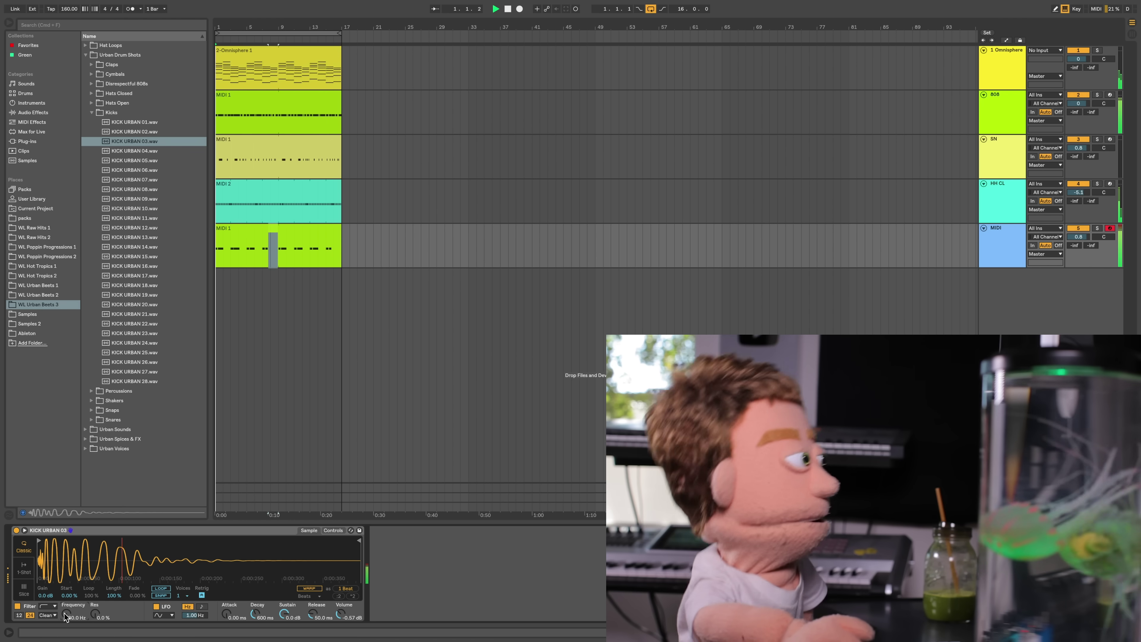
left_click_drag(66, 615, 64, 614)
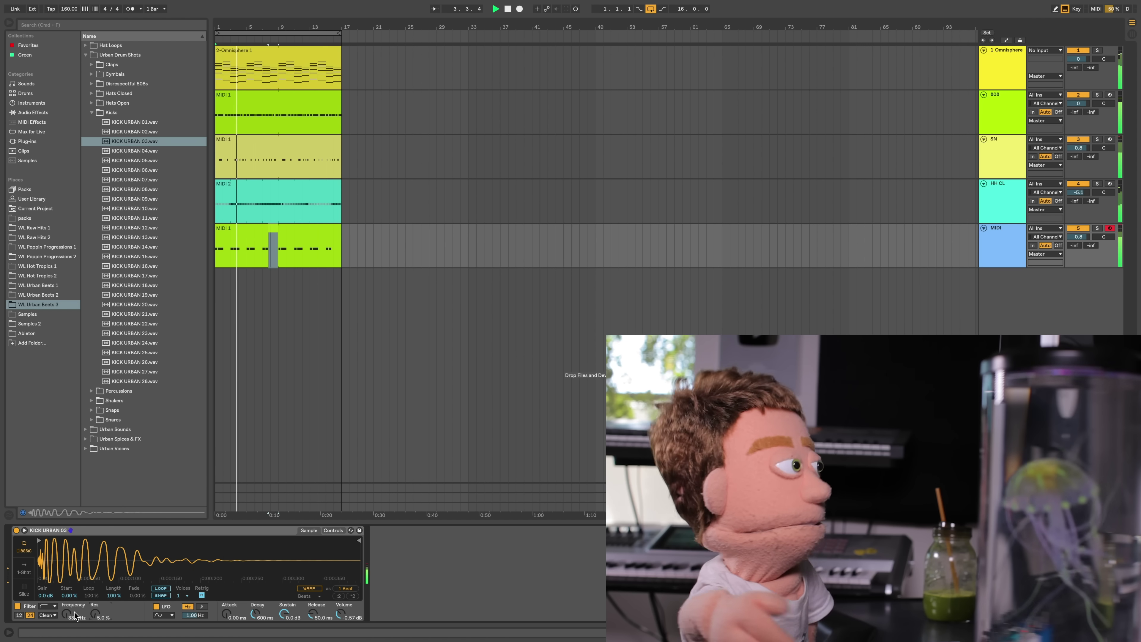
left_click_drag(95, 614, 70, 617)
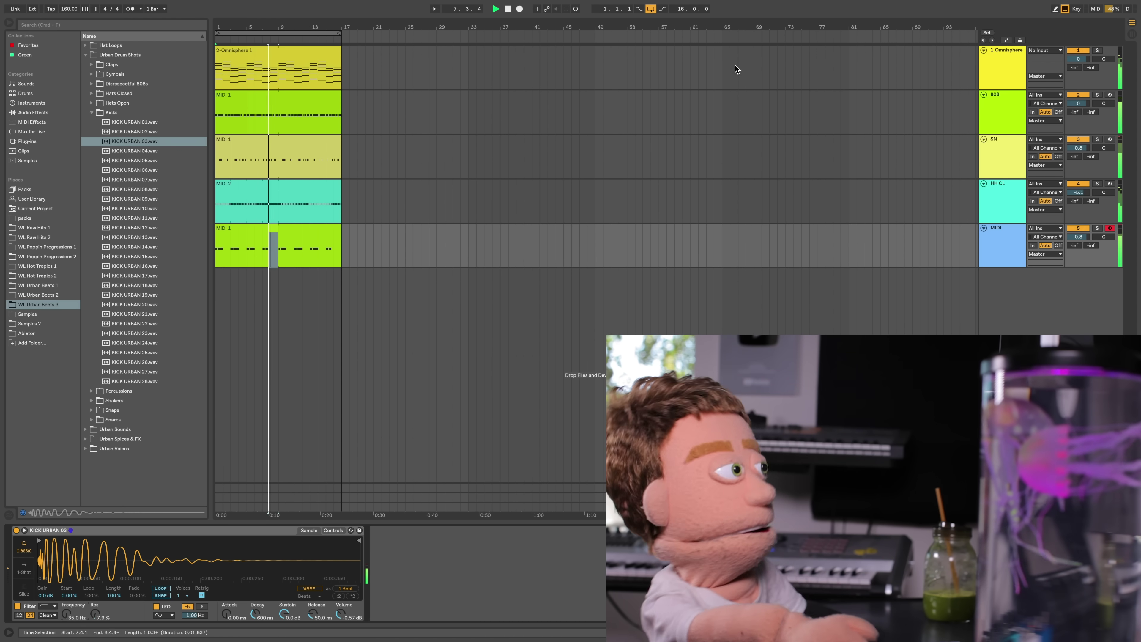
Step: Set the 808 sampler's volume to -4.57 dB
left_click(1012, 100)
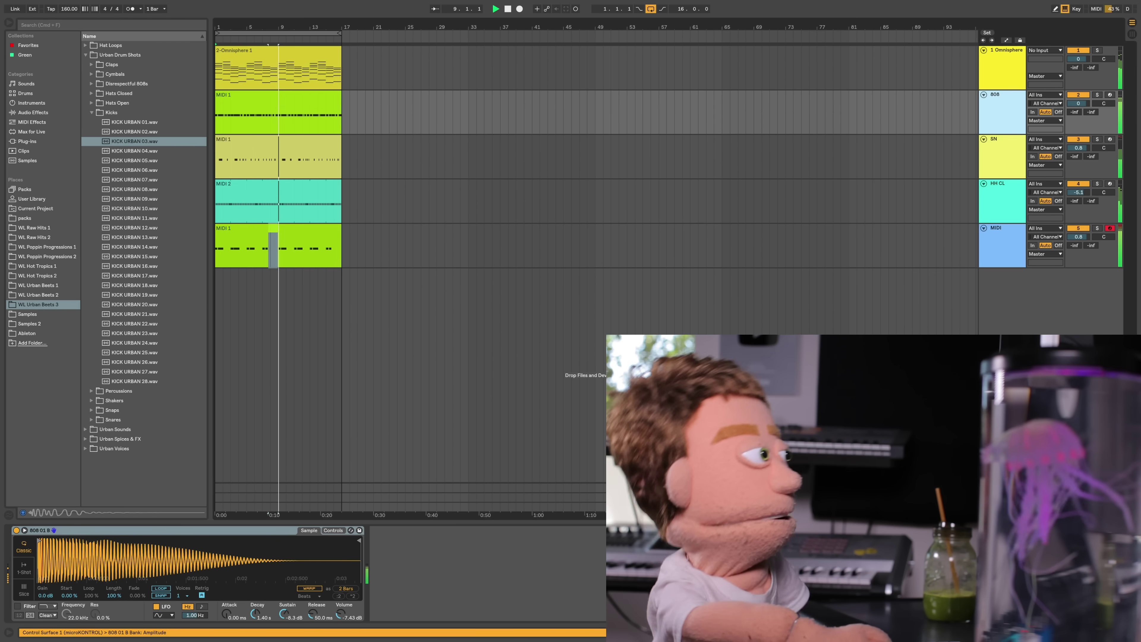
left_click_drag(341, 614, 341, 607)
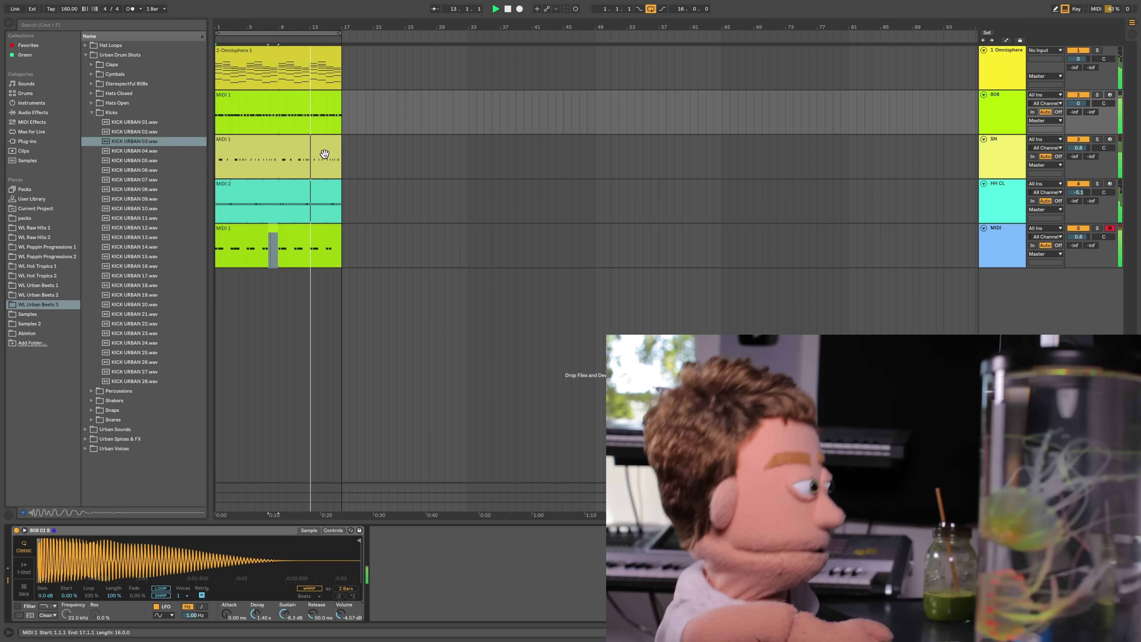
left_click(1003, 143)
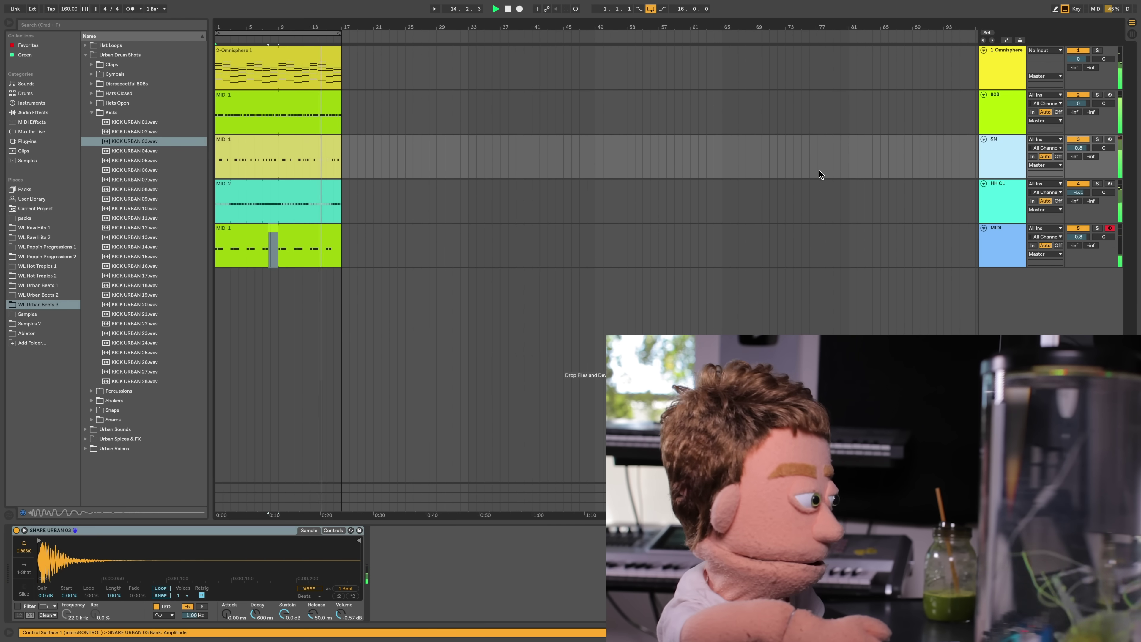
Step: Audition the samples in the Percussions folder from PERC URBAN 01 to PERC URBAN 08
left_click(126, 115)
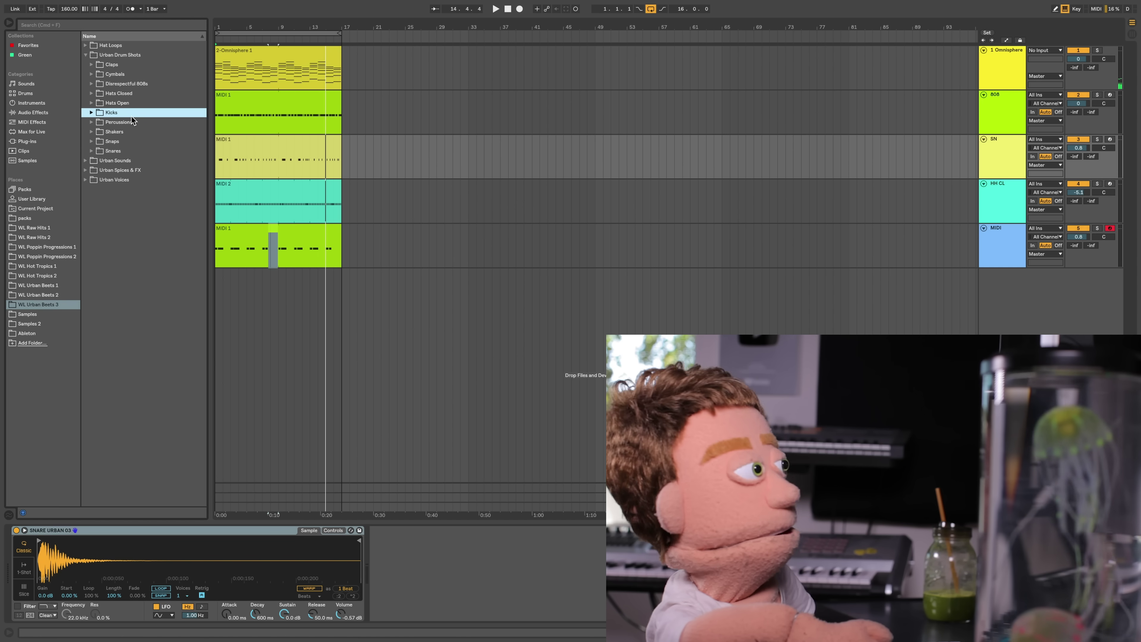
left_click(132, 122)
key("Down")
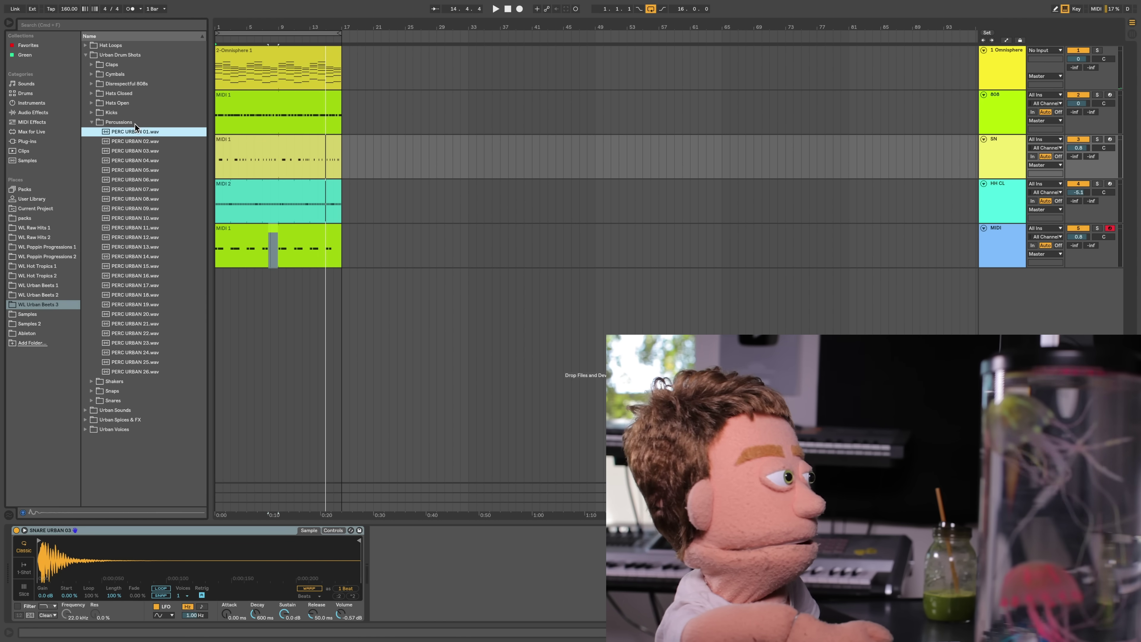
key("Down")
key("Down")
key("Down")
key("Down")
key("Down")
key("Down")
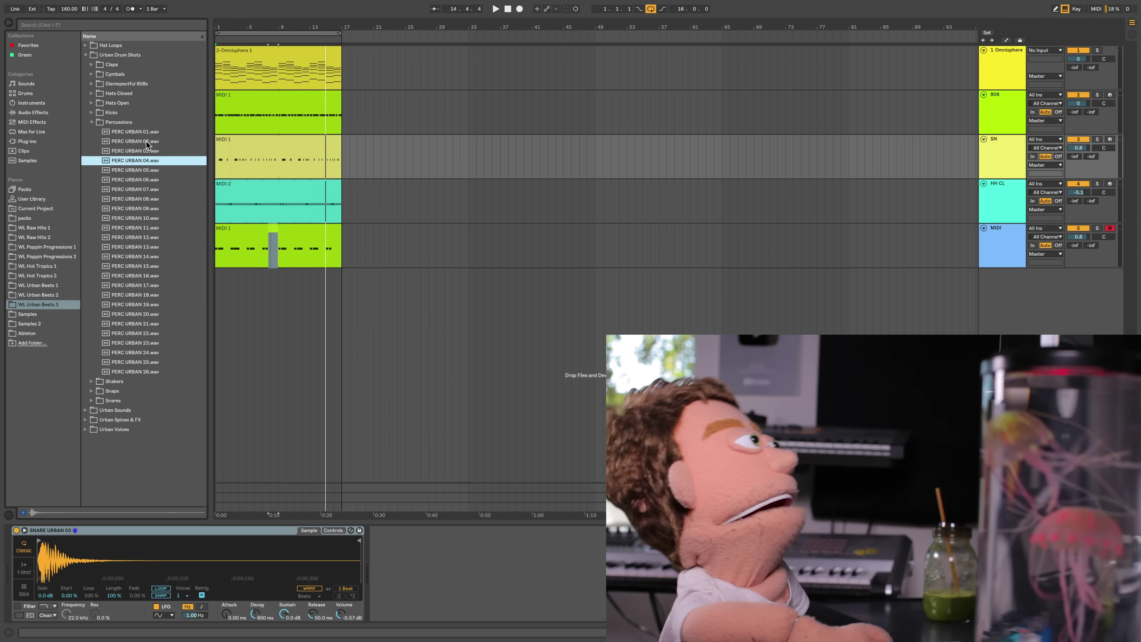
key("Down")
key("Down")
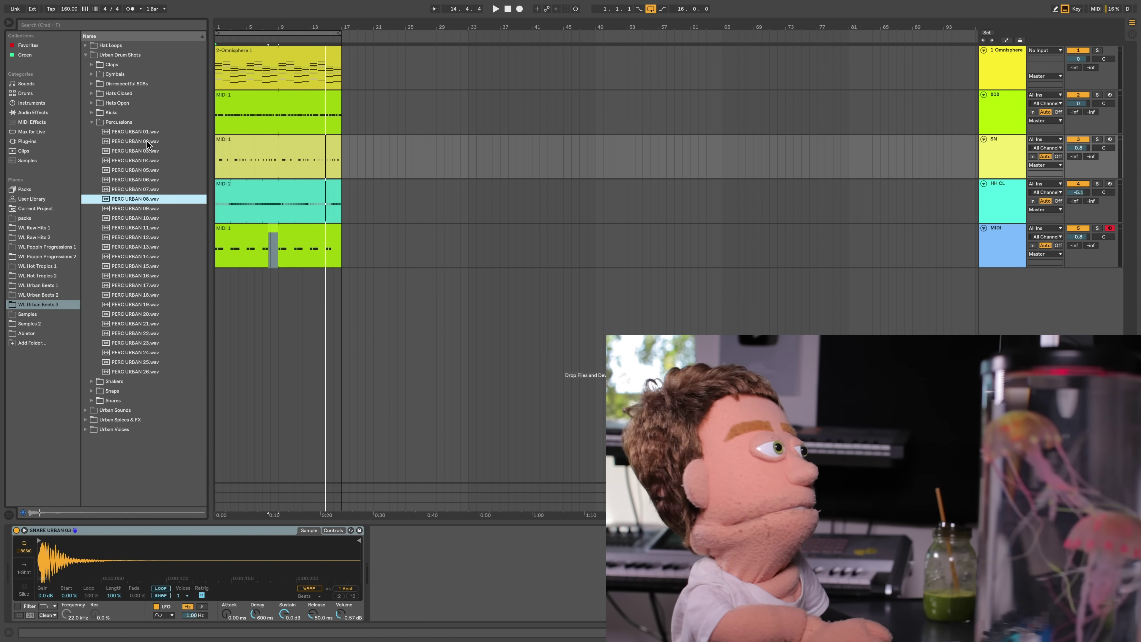
key("Up")
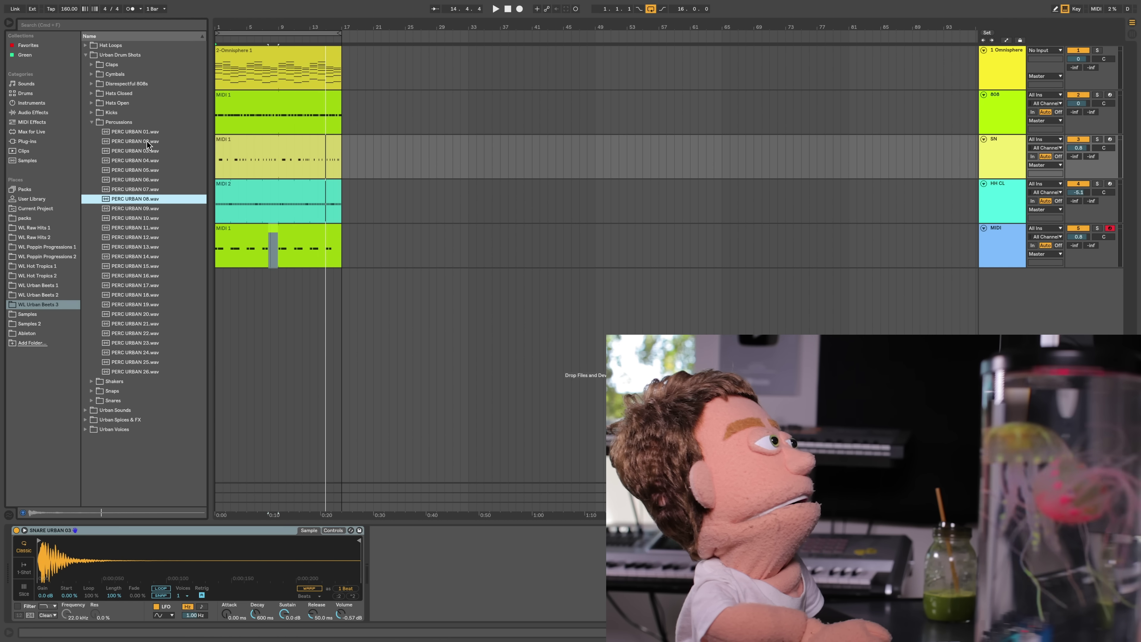
Step: Insert a new MIDI track below the SN track and load PERC URBAN 08.wav into a sampler on it
left_click(1002, 169)
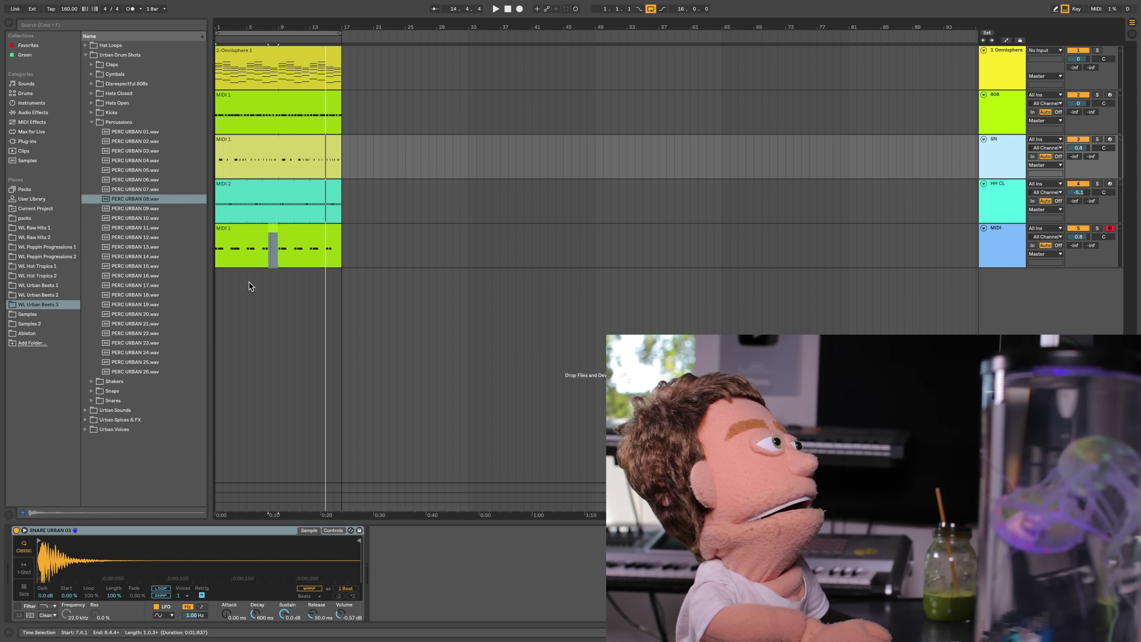
key("super+shift+t")
left_click_drag(124, 202, 100, 573)
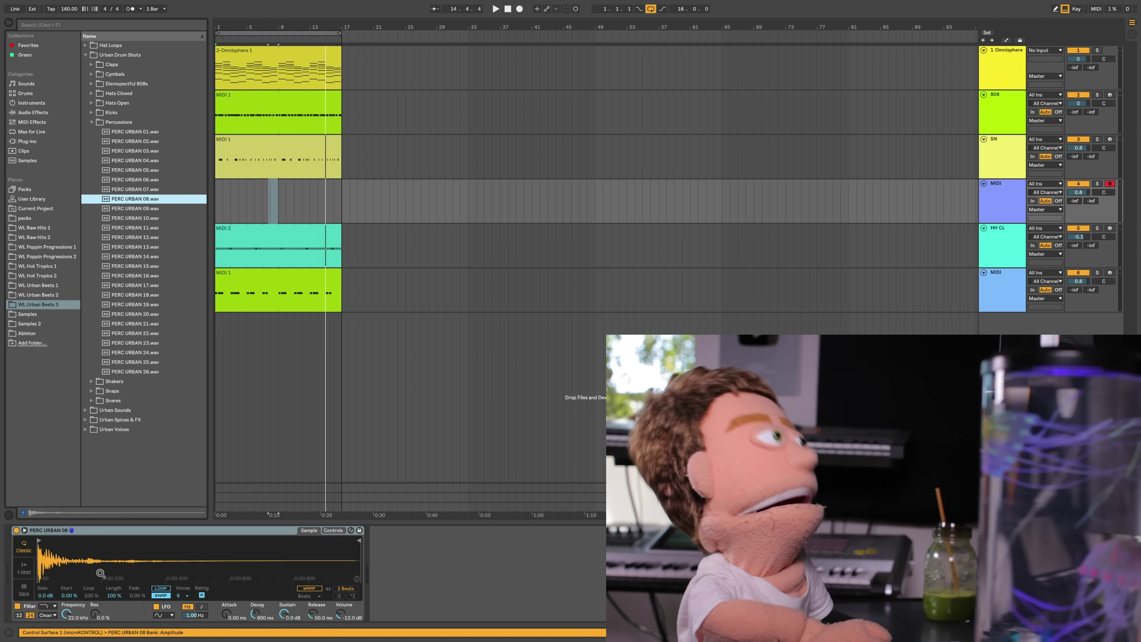
Step: Shape the PERC URBAN 20 sampler's envelope with a release of 421 ms and set its volume to -3.86 dB
left_click_drag(290, 619, 289, 620)
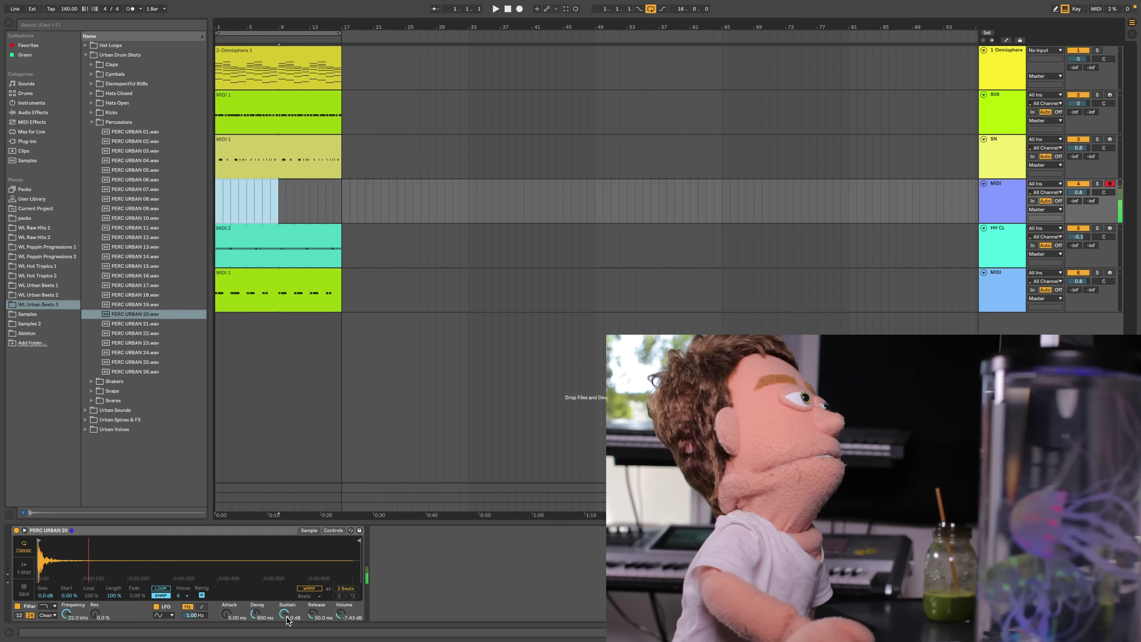
left_click_drag(287, 618, 287, 627)
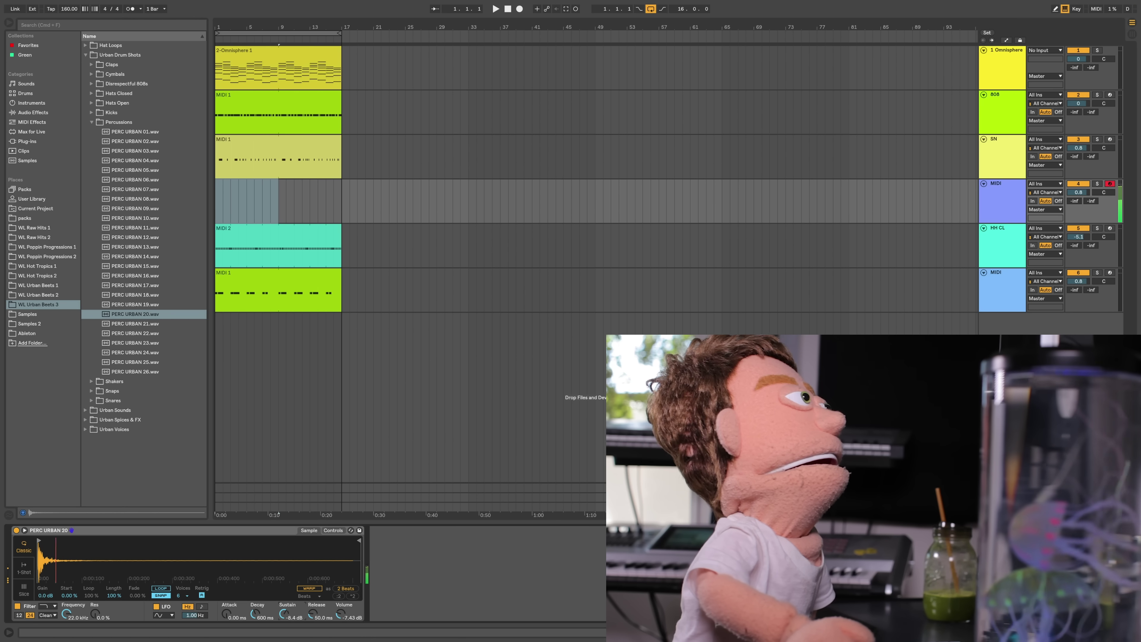
left_click(333, 531)
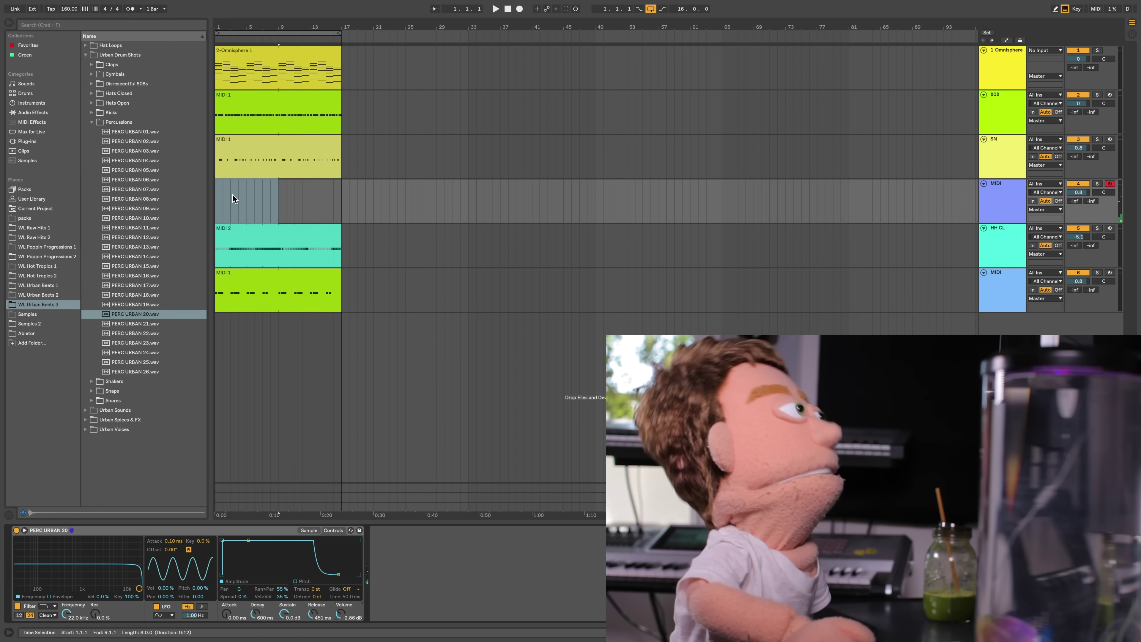
Step: Record a percussion part on the new MIDI track from bar 1 and trim the clip to four bars
left_click(216, 192)
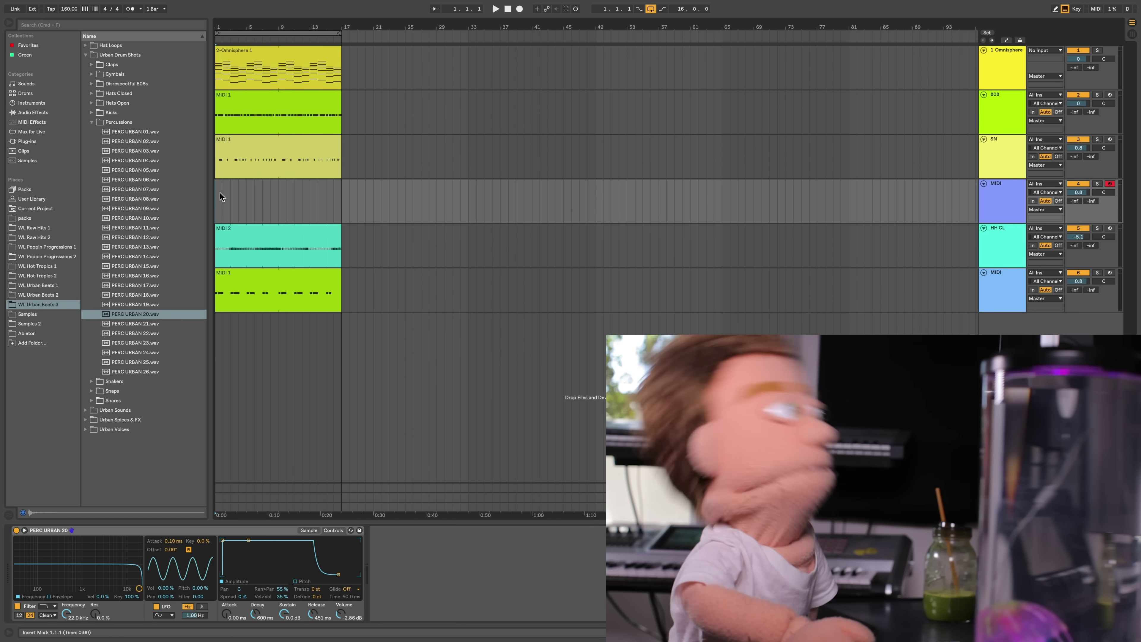
key("F9")
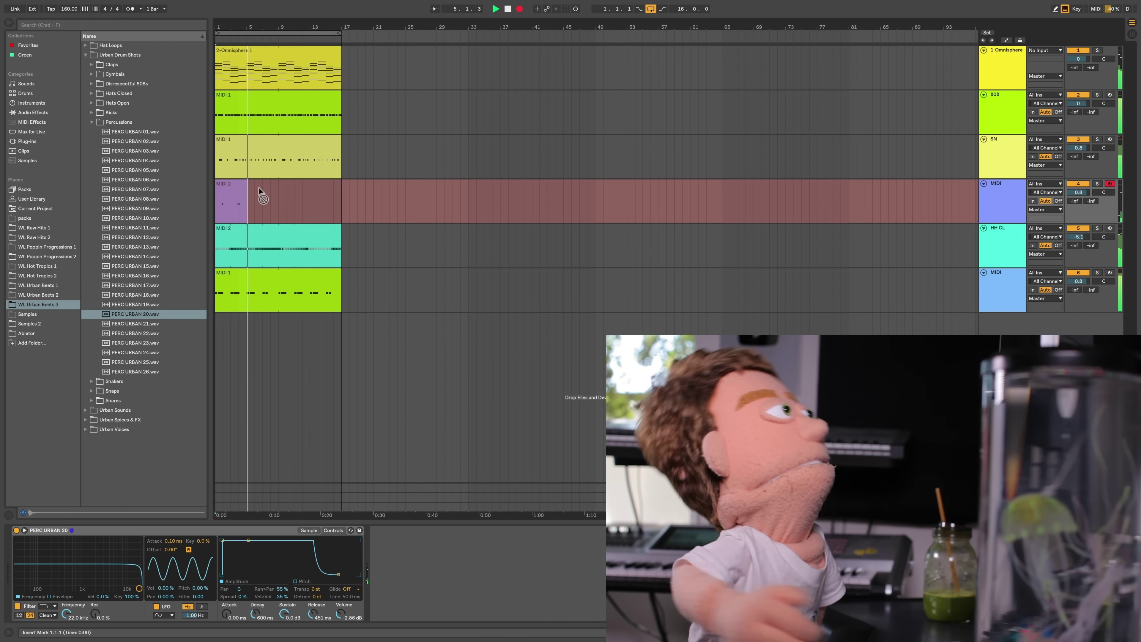
key("space")
left_click(245, 190)
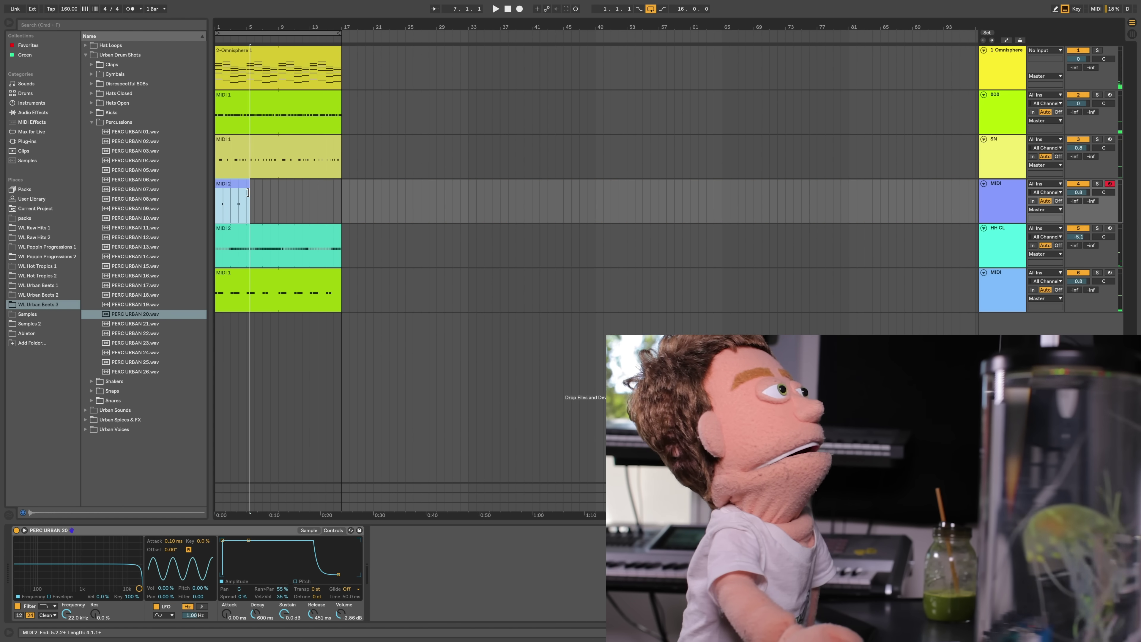
left_click(247, 194)
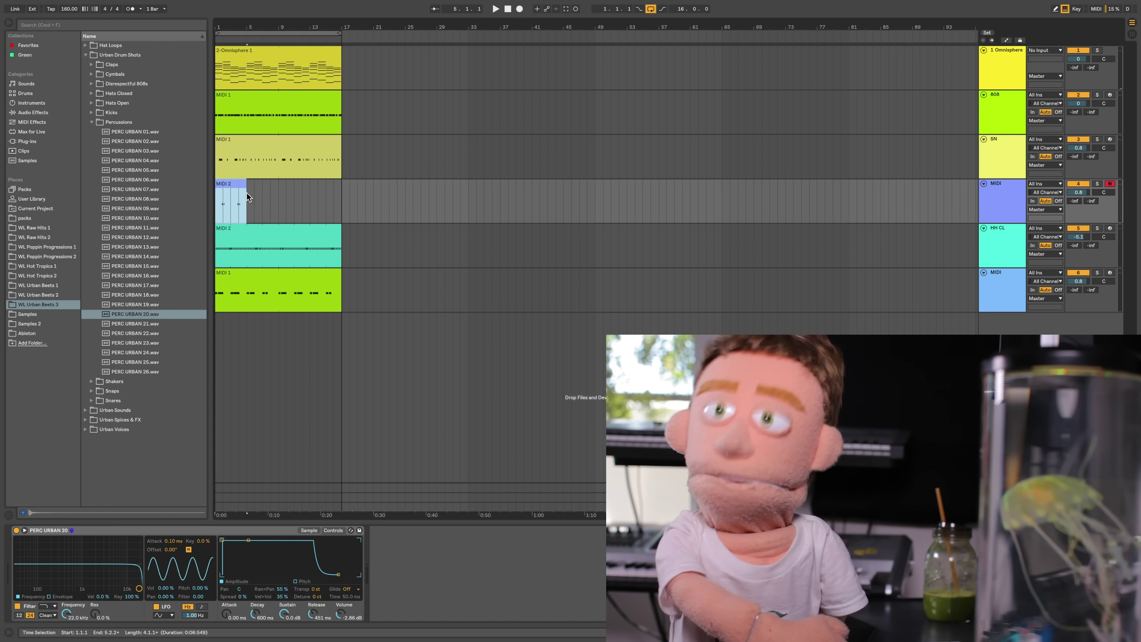
Step: Quantize all notes in the percussion clip, then loop the clip and extend it to the end of bar 16
double_click(225, 185)
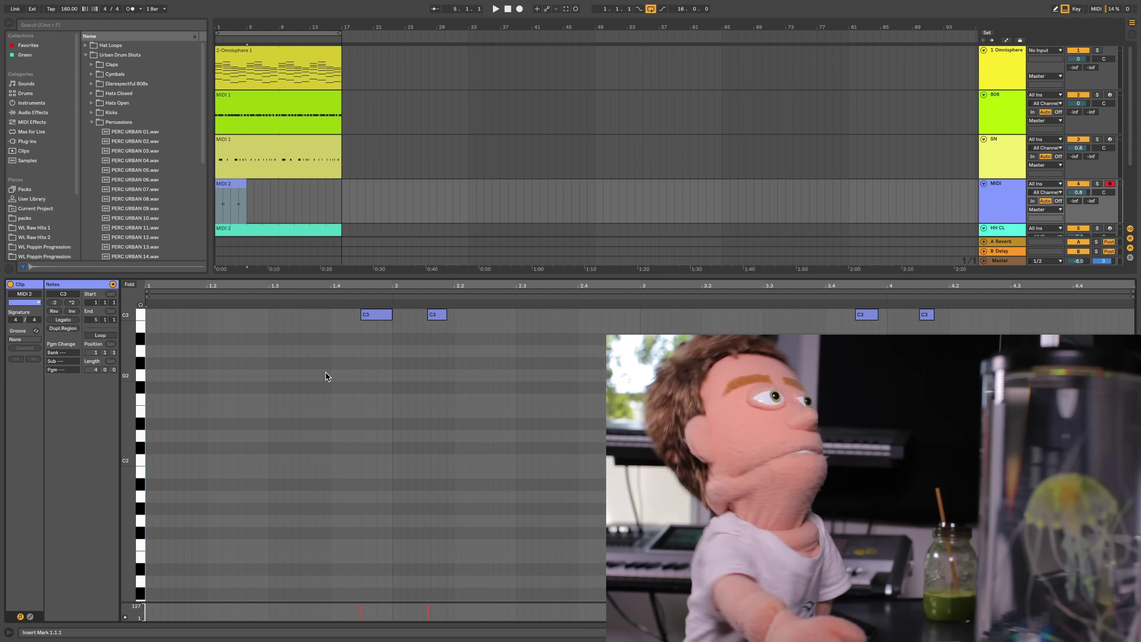
key("super+a")
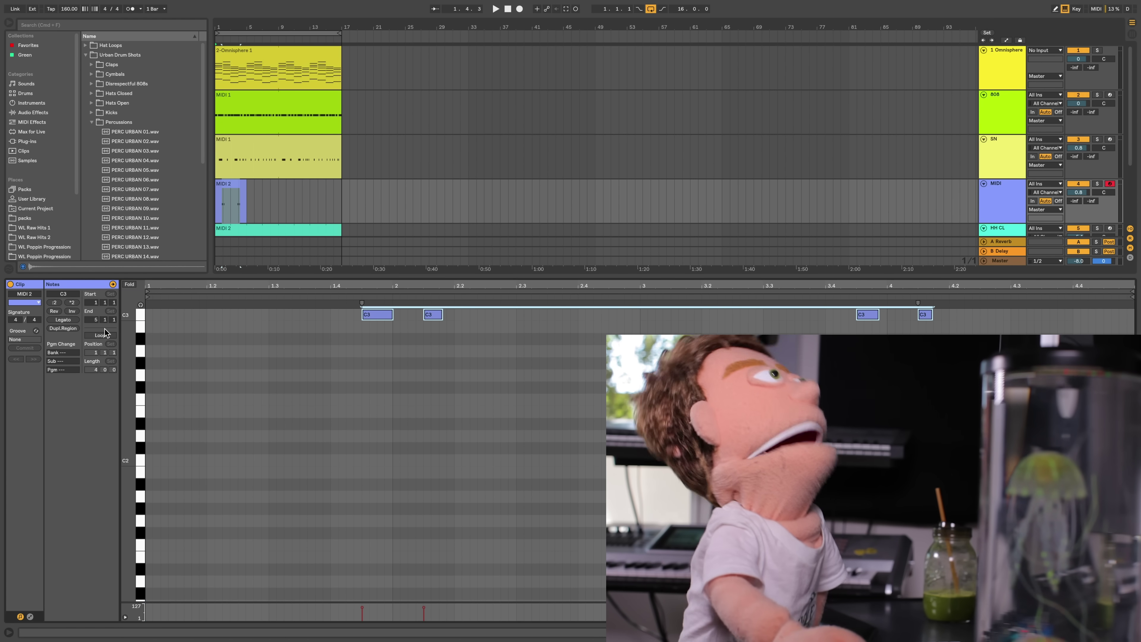
left_click(104, 335)
left_click_drag(259, 184, 338, 183)
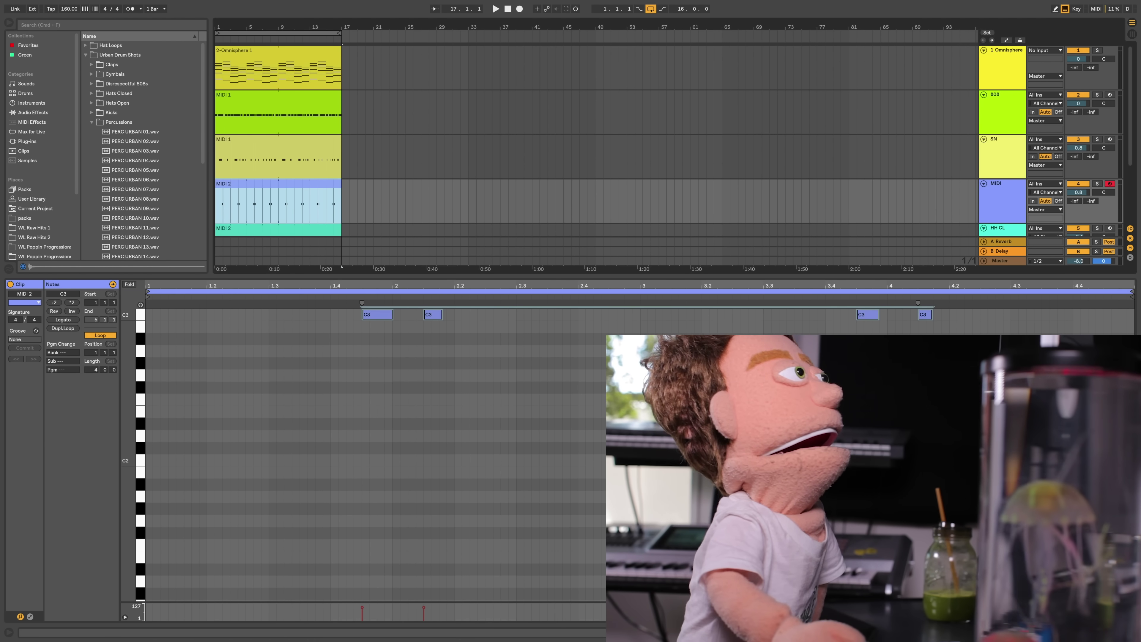
Step: Play the arrangement and rename the new percussion track PERC
key("space")
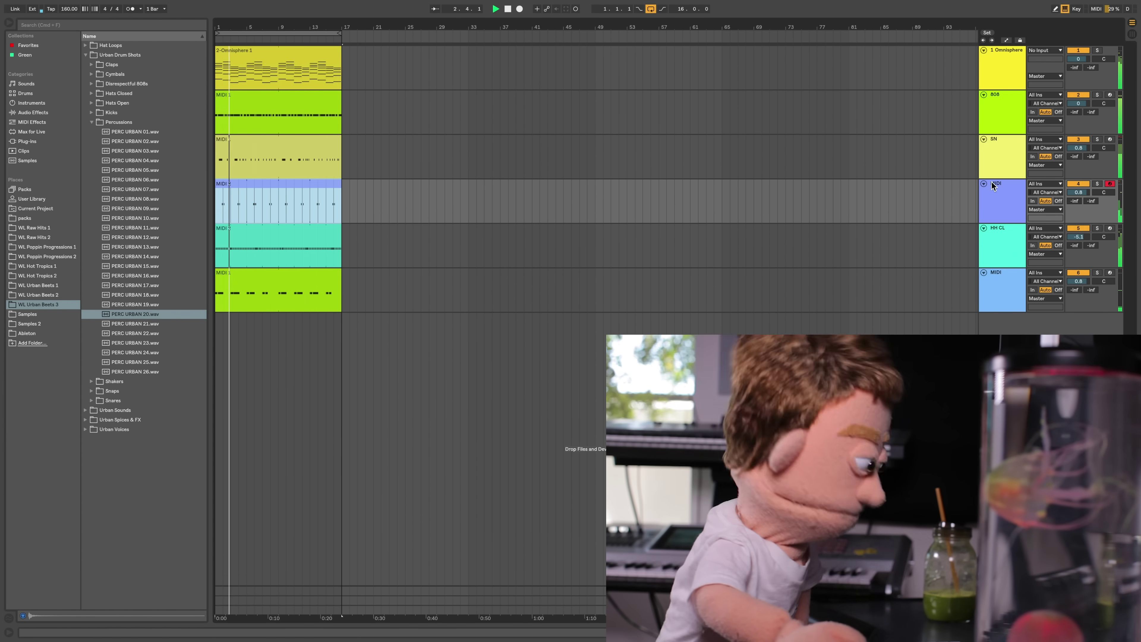
left_click(996, 188)
type("PERC")
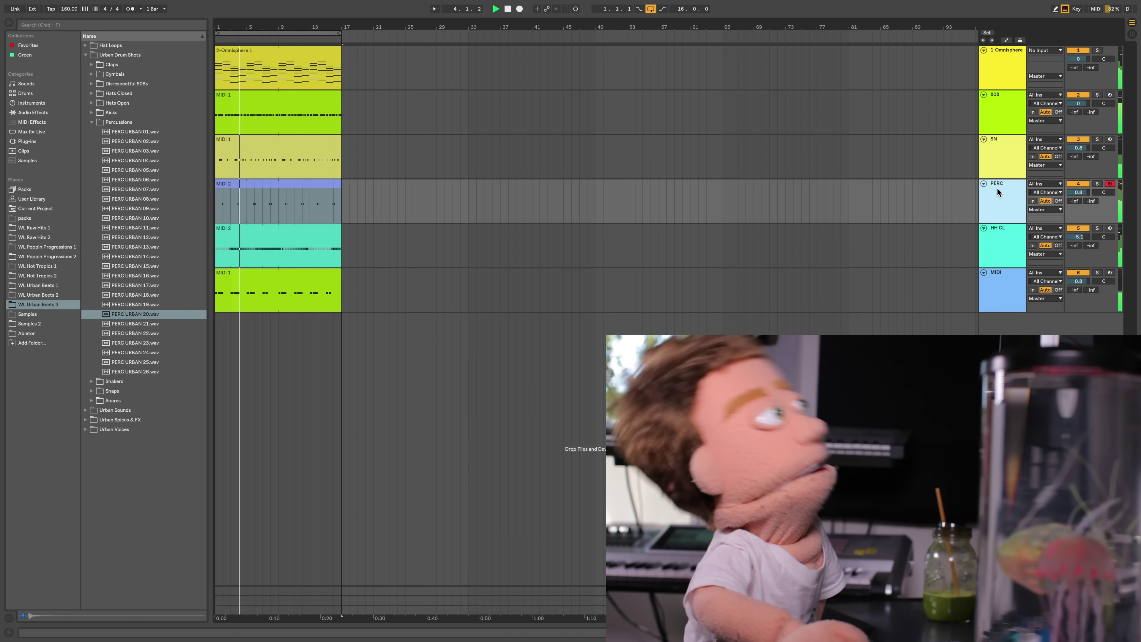
key("Return")
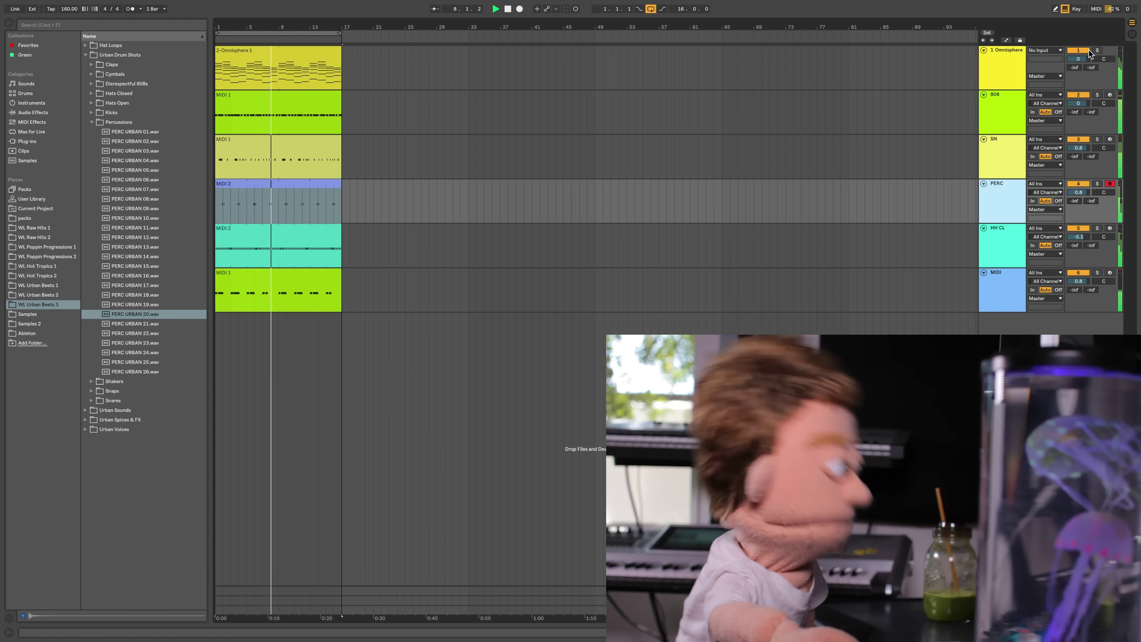
Step: Enlarge the 1 Omnisphere track's height and set its volume to -0.7
left_click_drag(1002, 90, 1002, 99)
mouse_move(1079, 59)
left_mouse_down()
mouse_move(1079, 71)
mouse_move(1078, 61)
left_mouse_up()
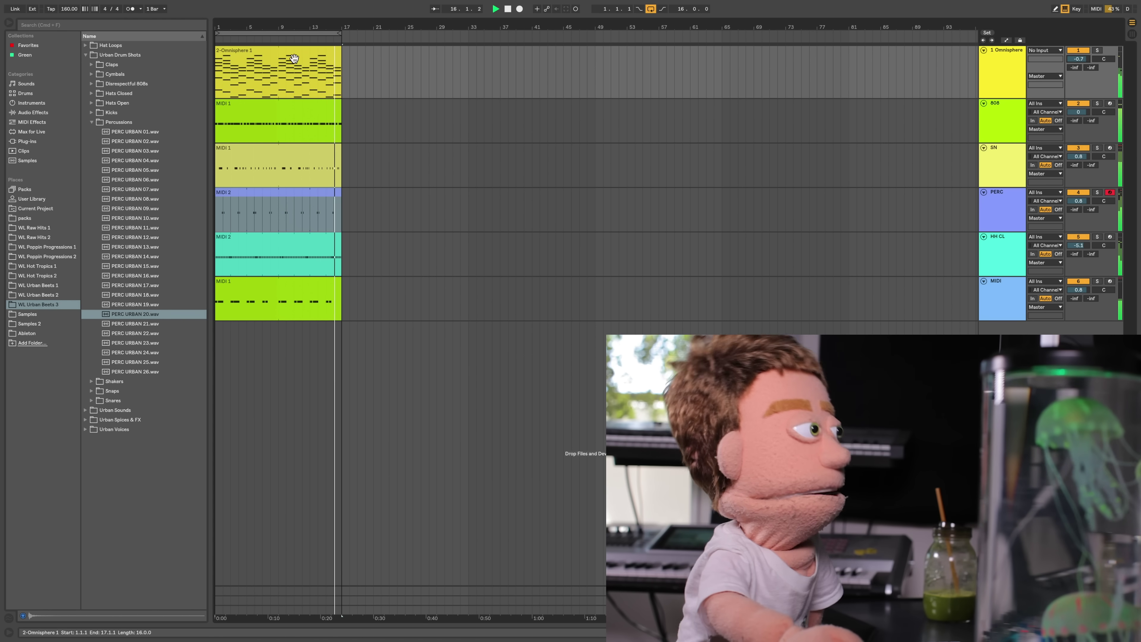
Step: Move all the 808, snare, percussion, hi-hat and kick clips to start at bar 17 and extend the arrangement loop to 32 bars
left_click(310, 112)
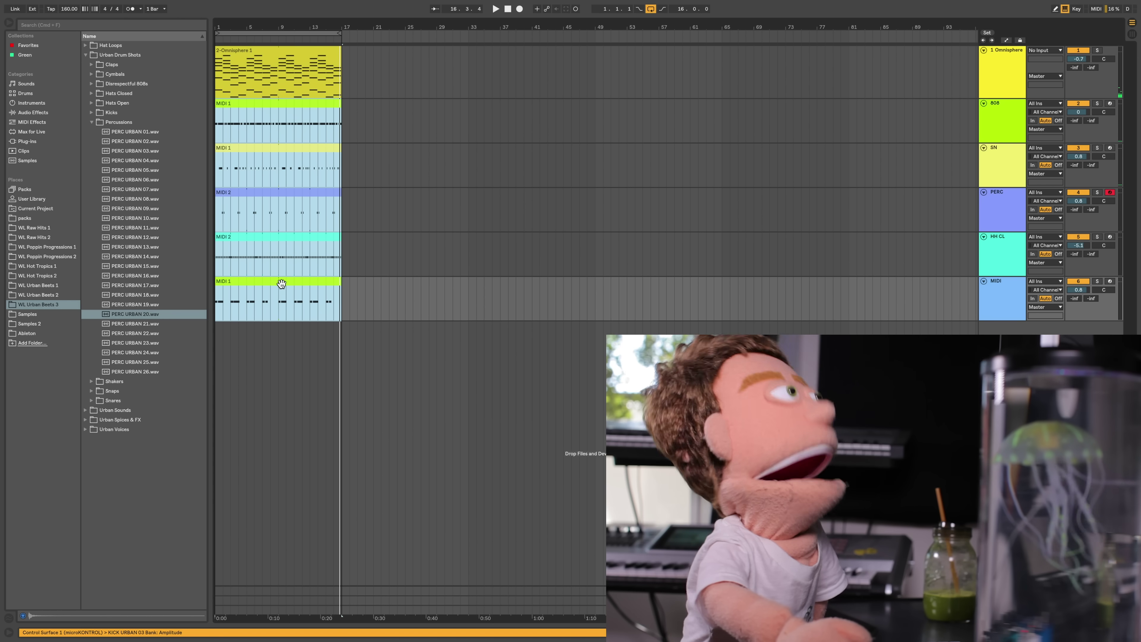
left_click_drag(286, 283, 409, 277)
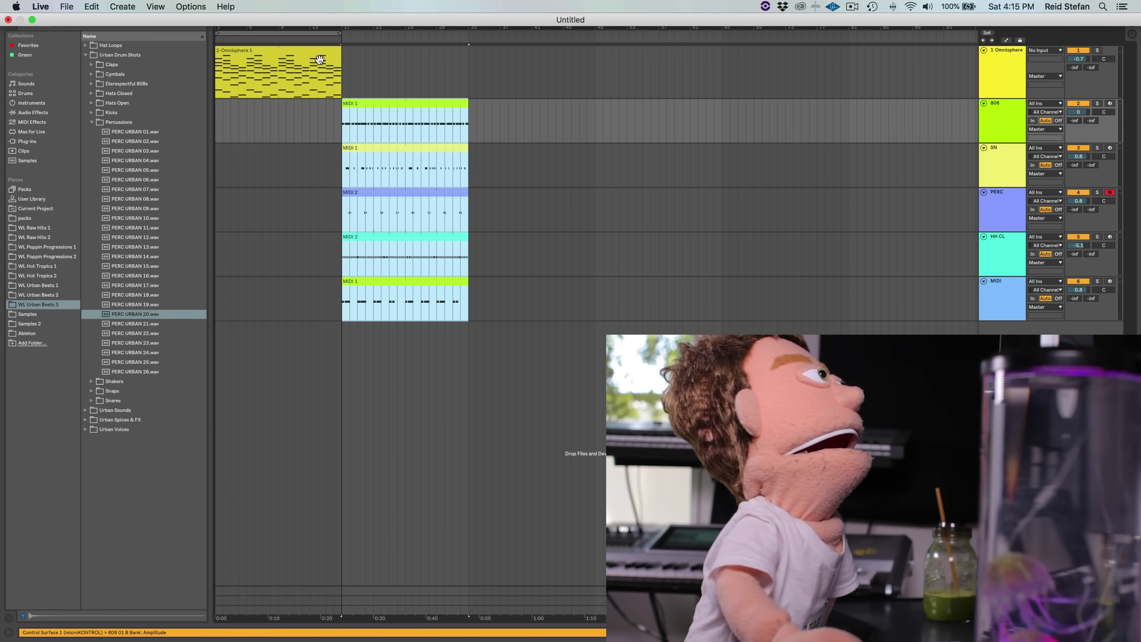
left_click(305, 56)
key("space")
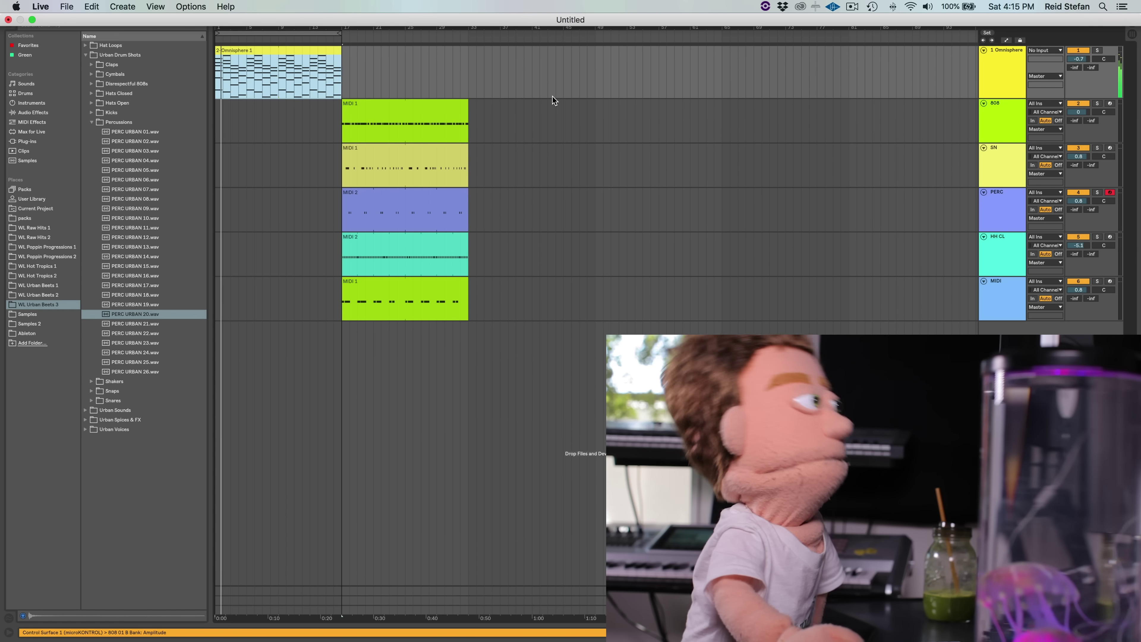
left_click(587, 105)
left_click_drag(338, 32, 469, 46)
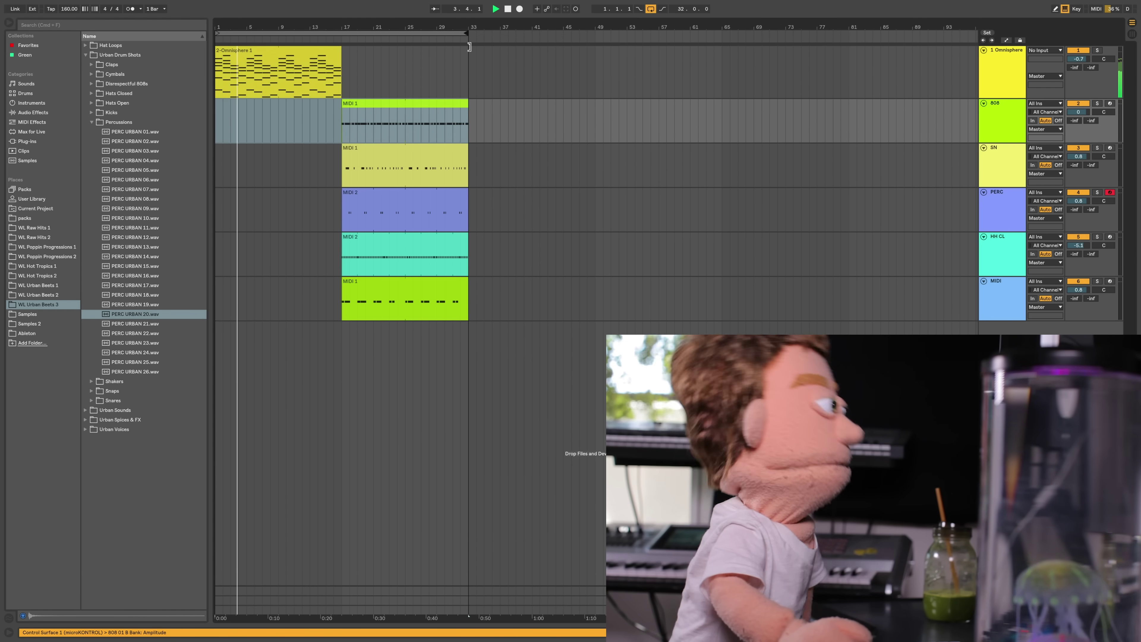
Step: Duplicate the 1 Omnisphere track together with its chord clip
left_click(393, 281)
left_click(377, 110, "shift")
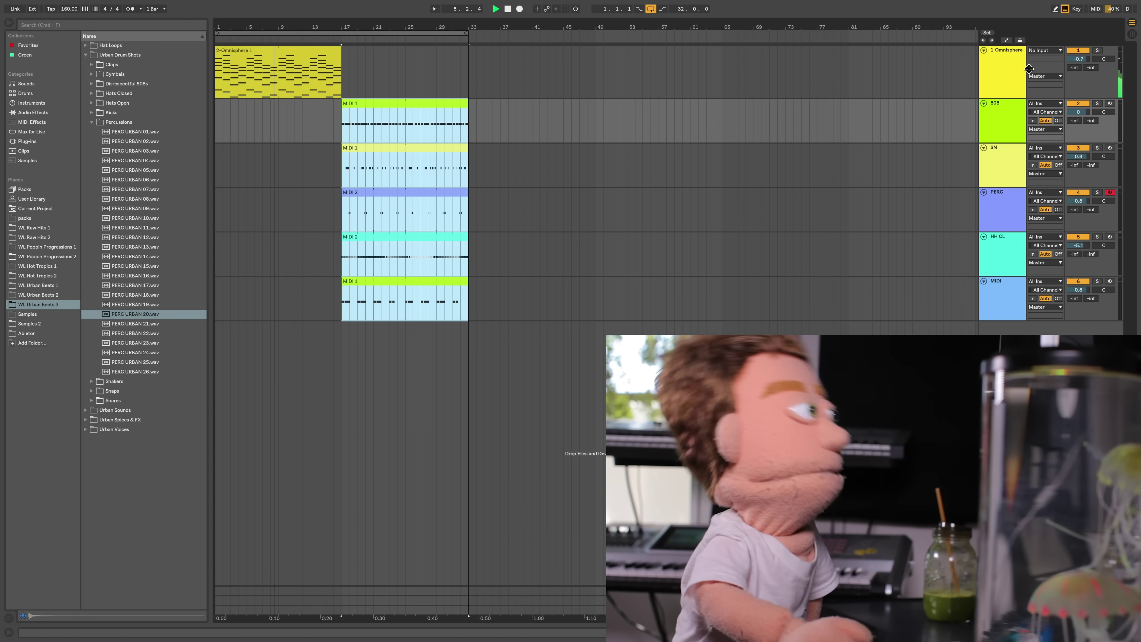
left_click(1004, 60)
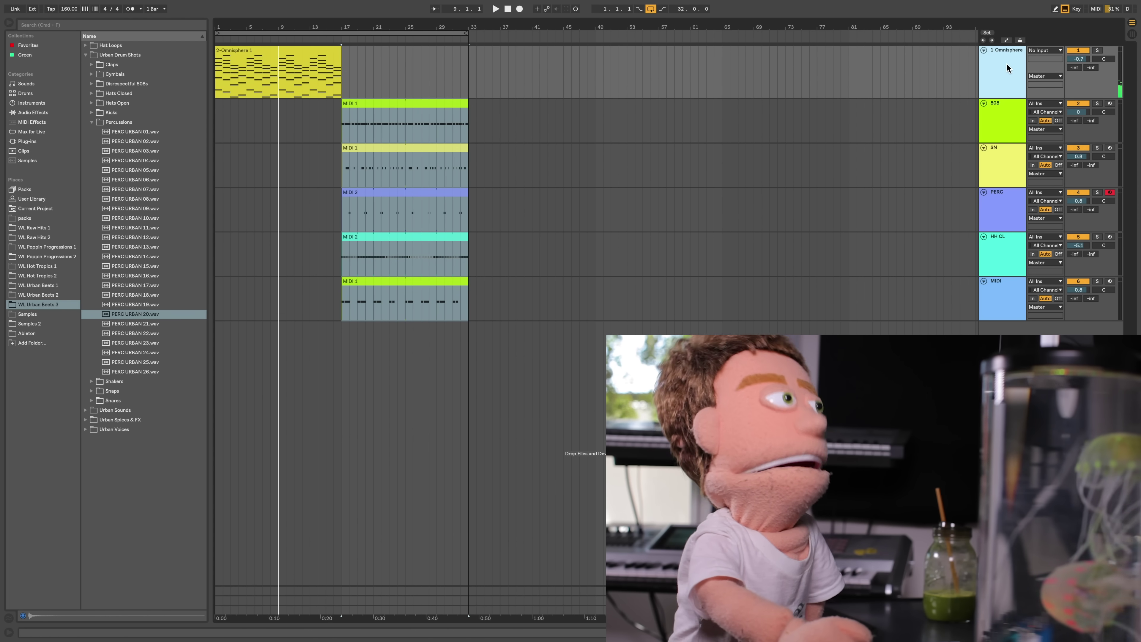
key("super+d")
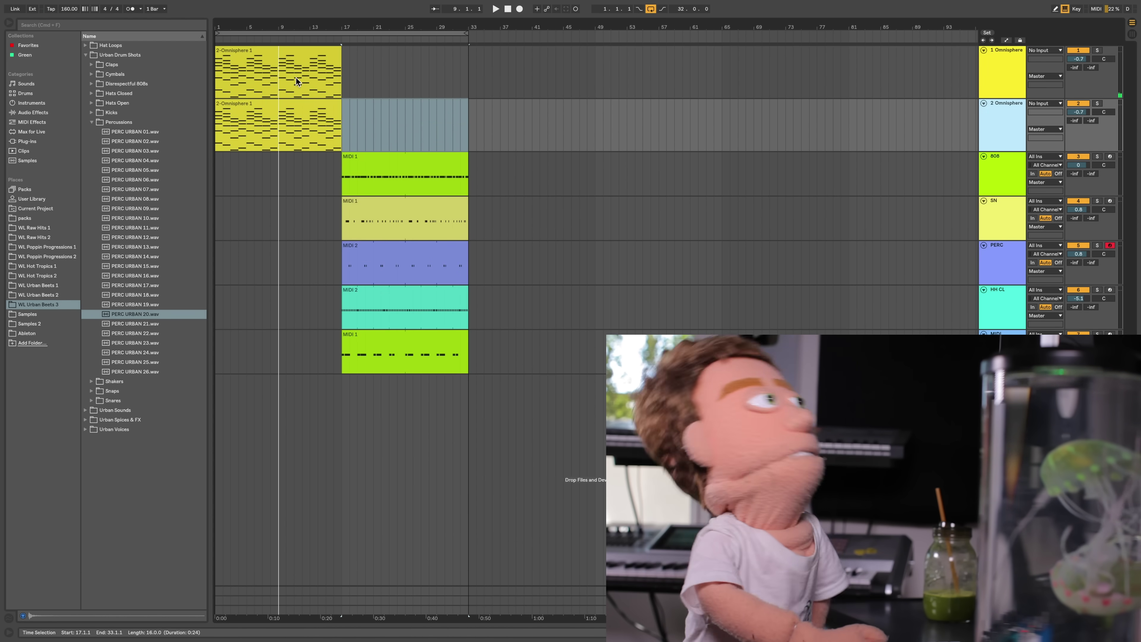
Step: Fold the note view of the duplicated Omnisphere clip and delete every chord note except the lowest bass notes
double_click(303, 107)
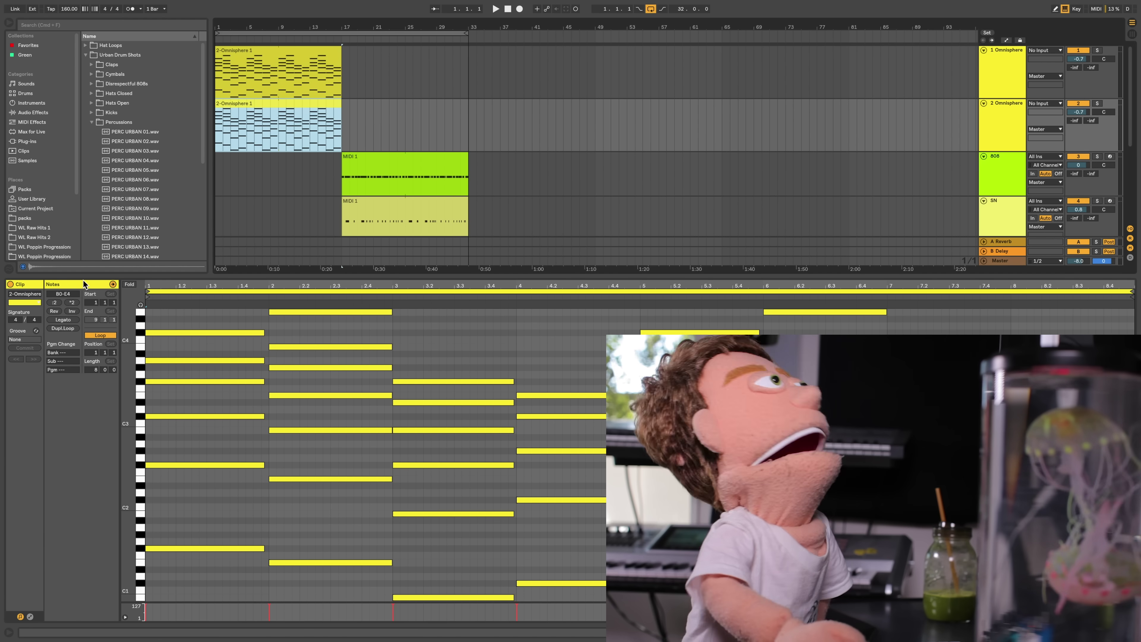
left_click(128, 285)
left_click_drag(202, 467, 224, 299)
key("super+a")
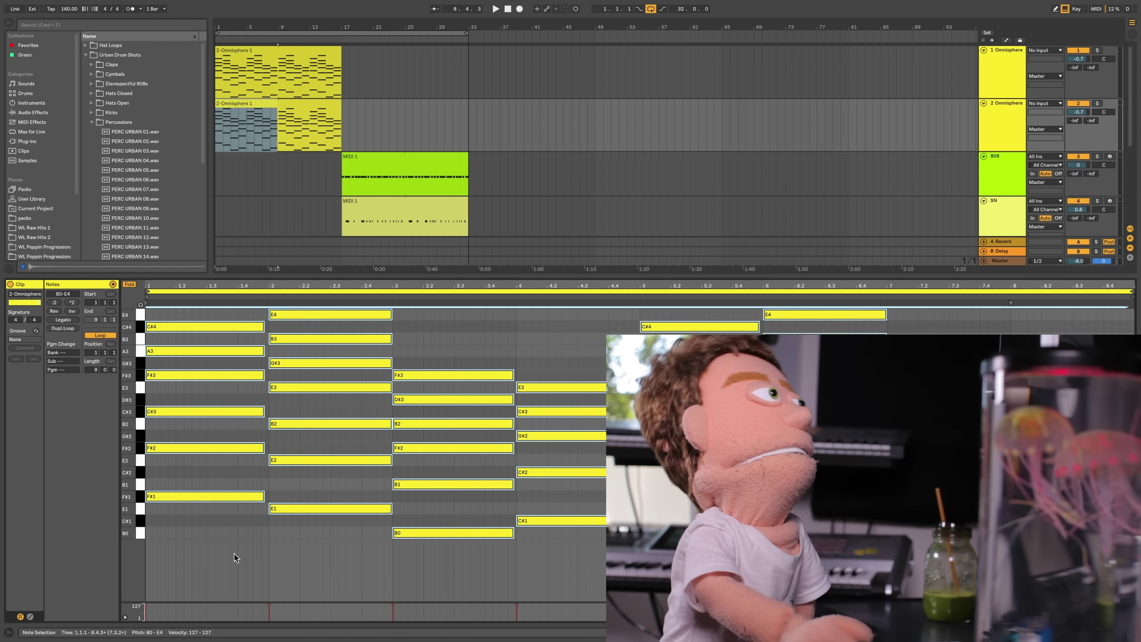
left_click_drag(206, 550, 1070, 503)
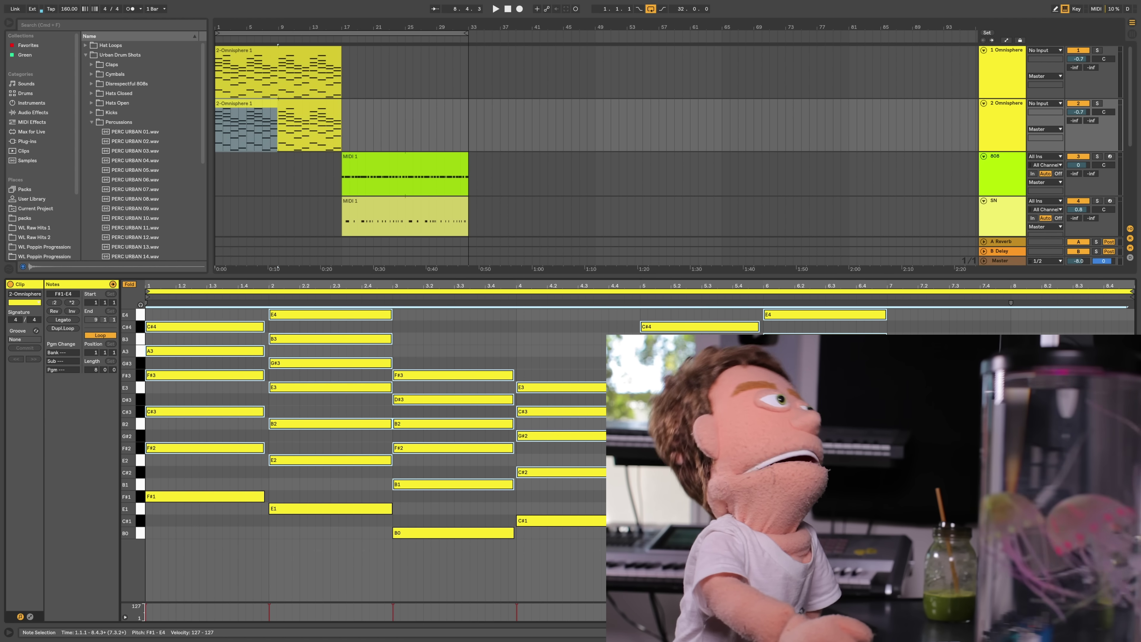
key("Delete")
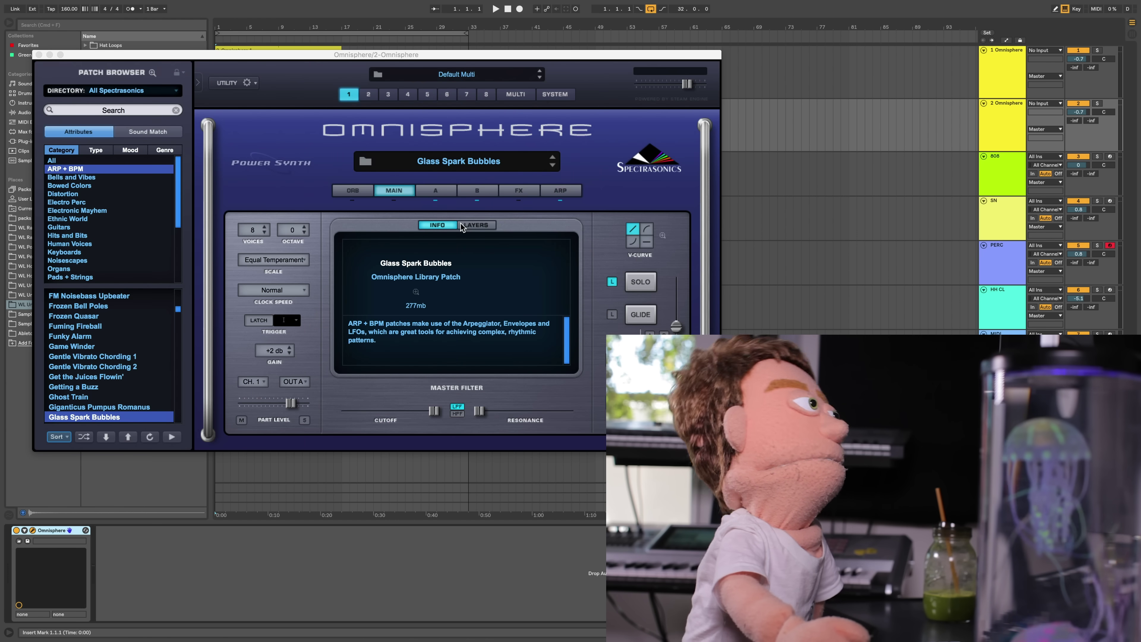
Step: Filter the duplicated Omnisphere's patches to Synth Bass, shuffle the list and load Digi Waveshaper Bass 1
scroll(100, 211, "down", 4)
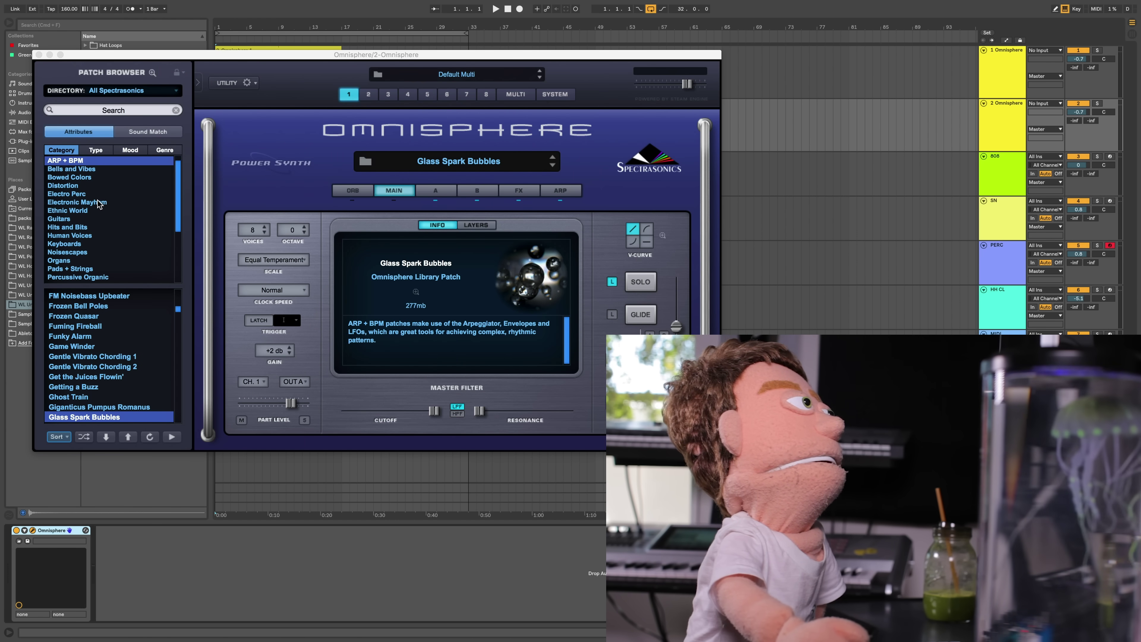
left_click(83, 268)
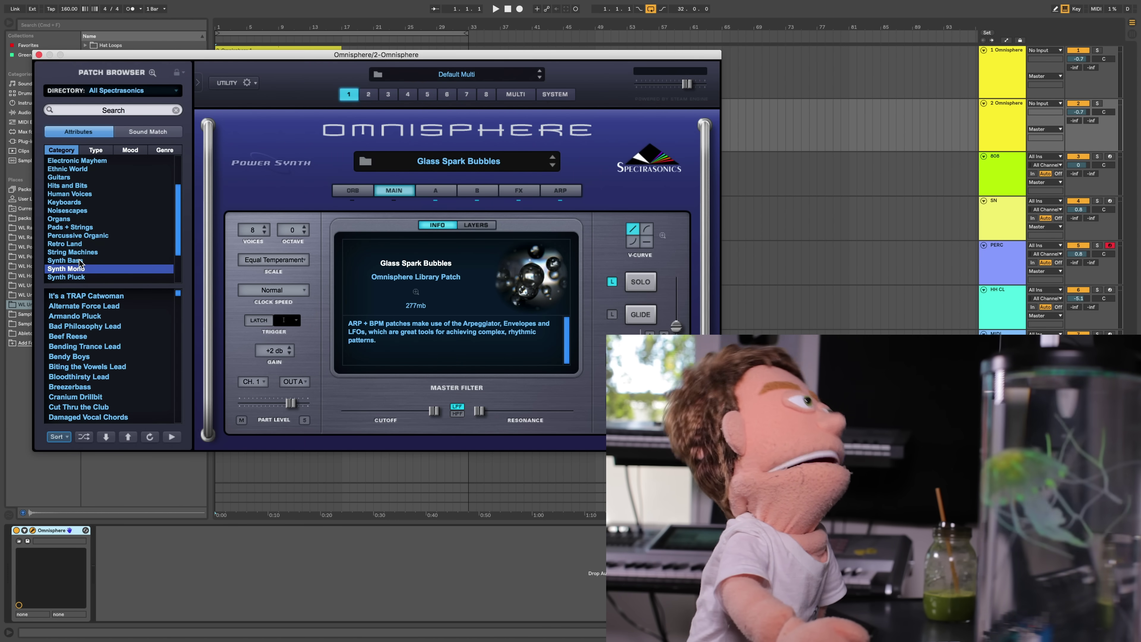
left_click(72, 260)
left_click(84, 436)
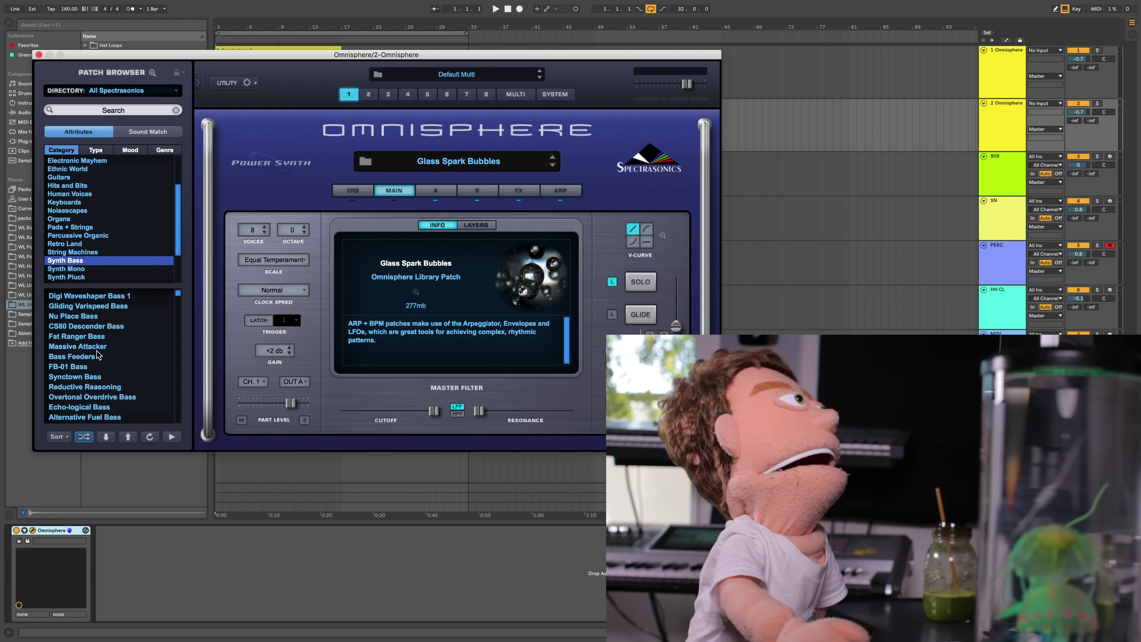
left_click(99, 297)
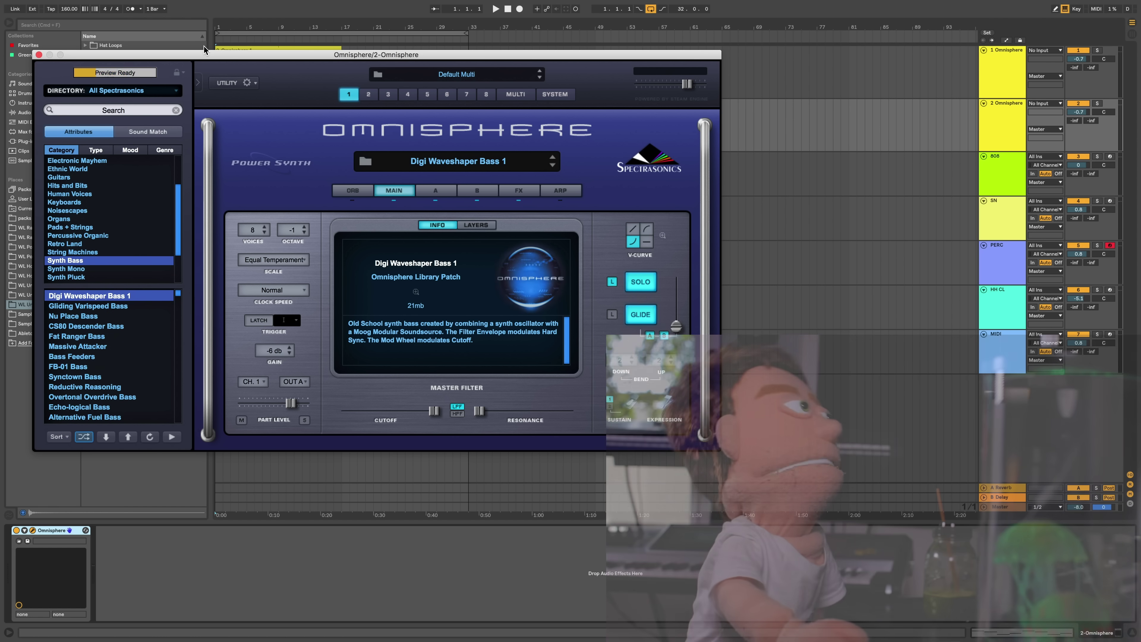
Step: Audition further Synth Bass patches during playback, including Overtonal Overdrive Bass and Echo-logical Bass, and close the Omnisphere window
left_click_drag(203, 54, 579, 141)
key("space")
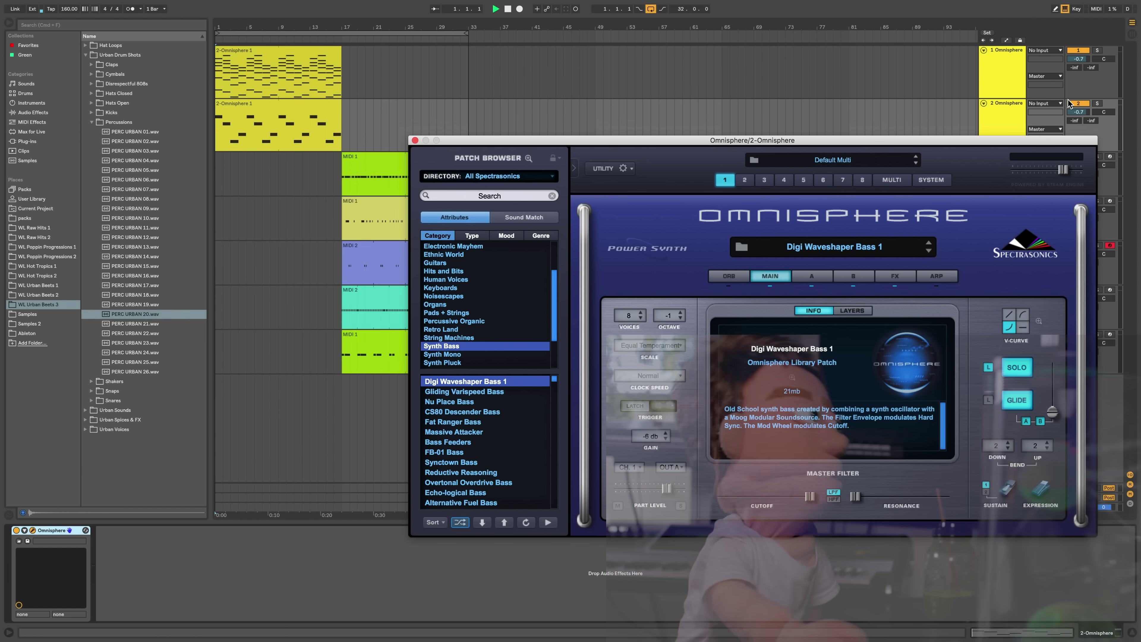
key("Down")
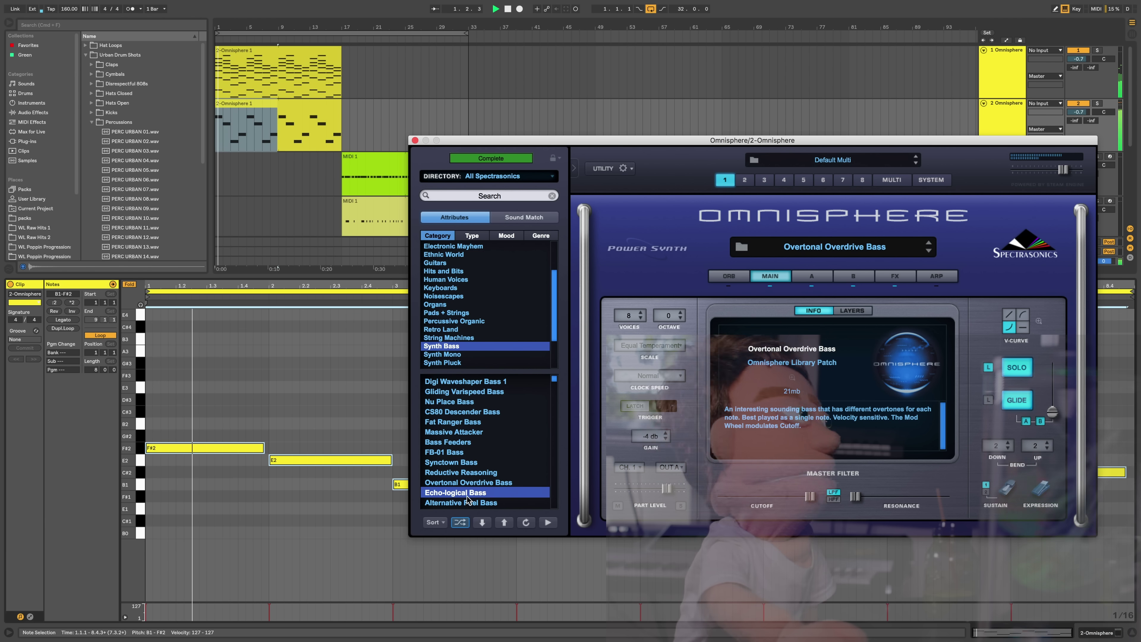
left_click(483, 521)
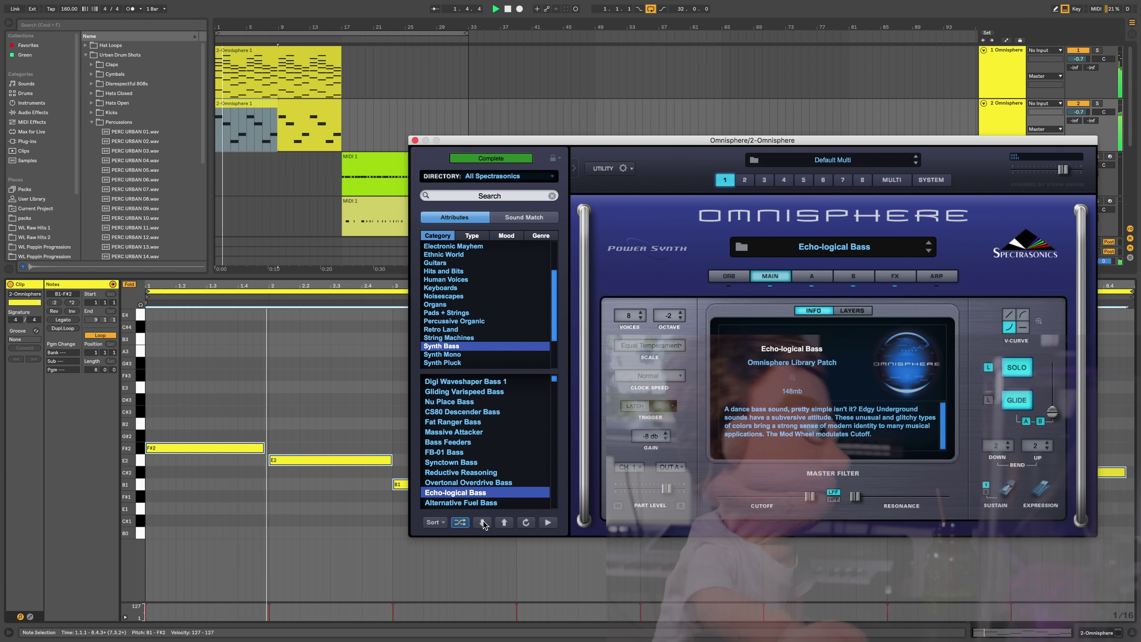
left_click(415, 140)
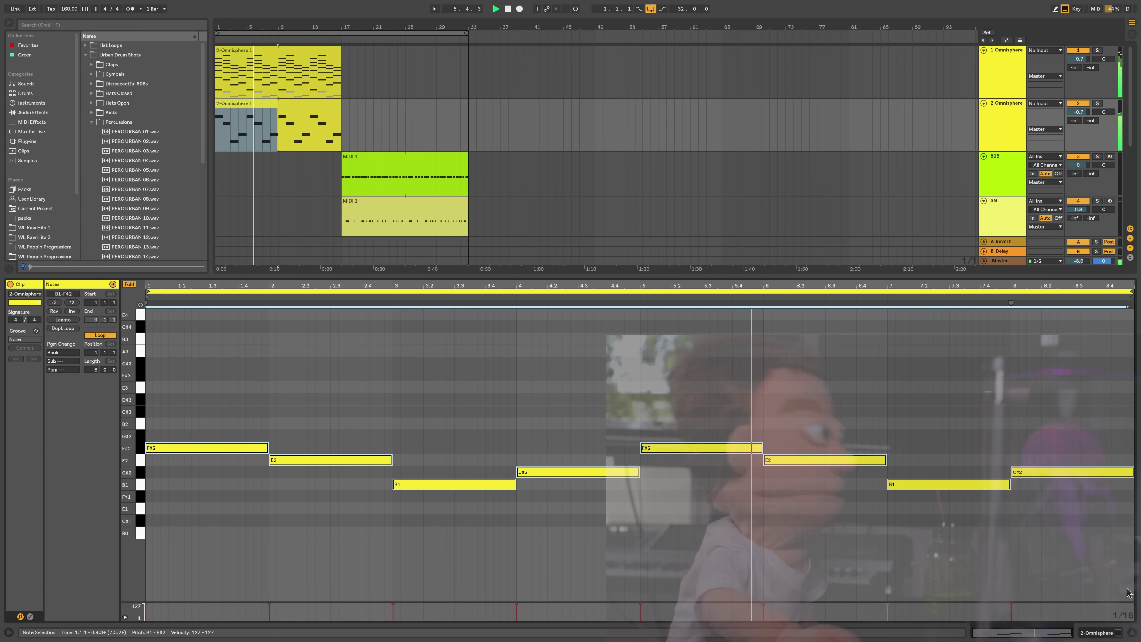
Step: Reopen Omnisphere on the bass track, raise the glide amount of Echo-logical Bass slightly, and close the plug-in window
left_click(1119, 633)
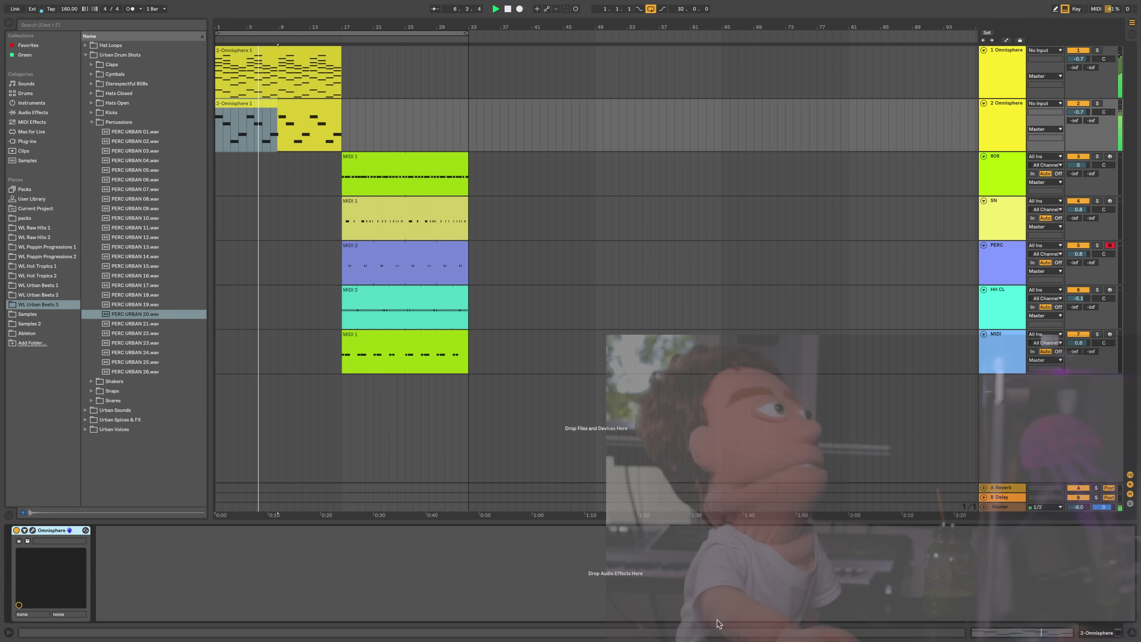
left_click(33, 531)
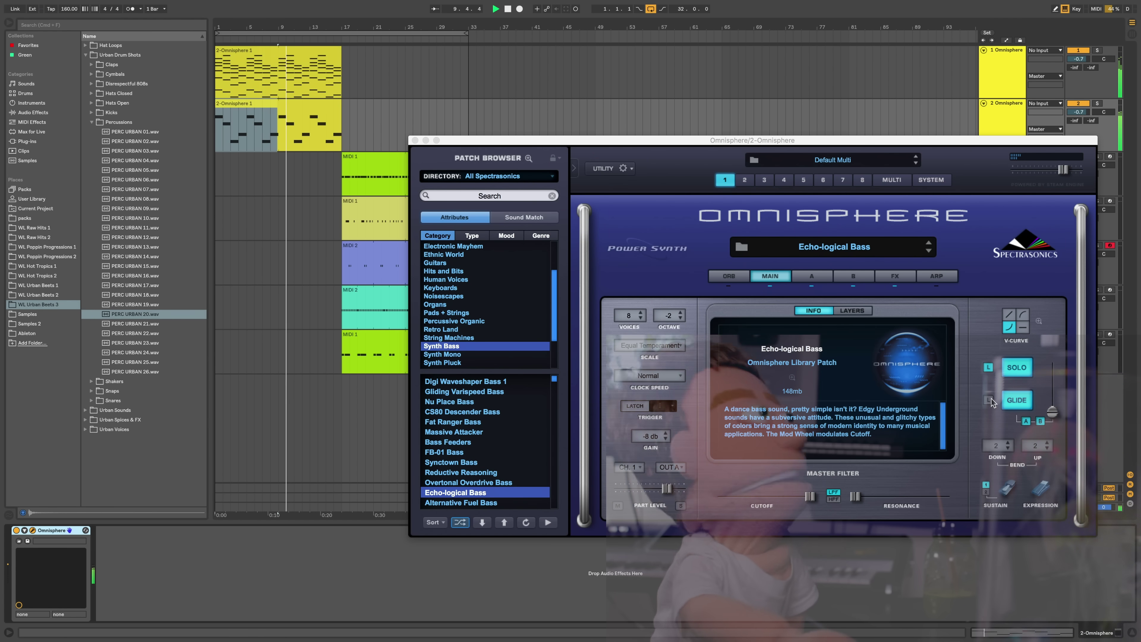
left_click_drag(1053, 411, 1053, 407)
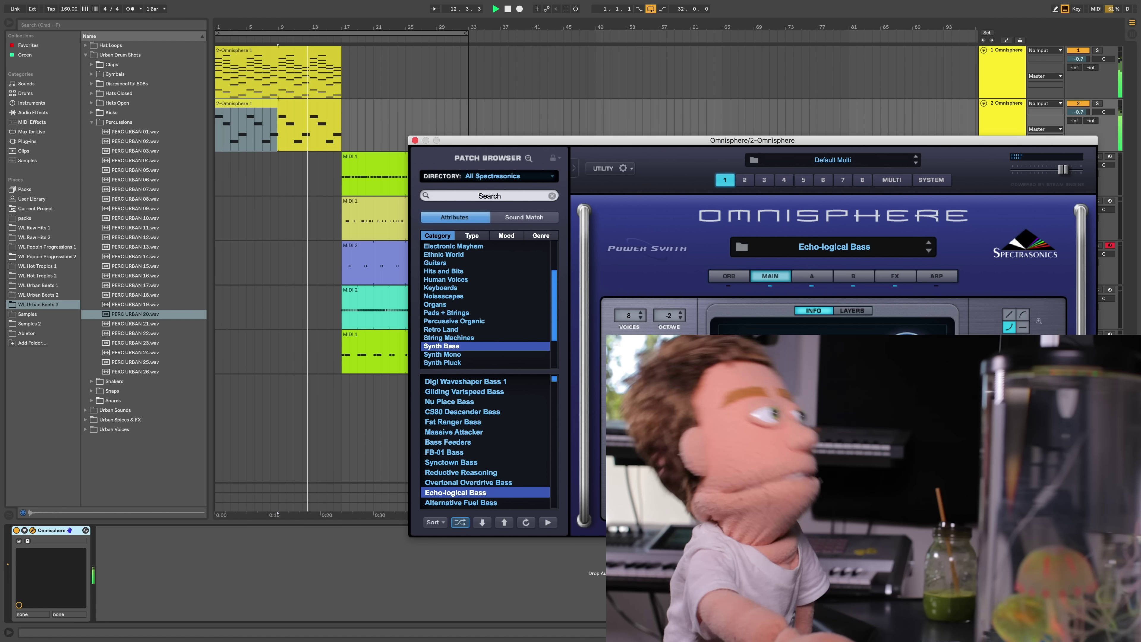
left_click(288, 103)
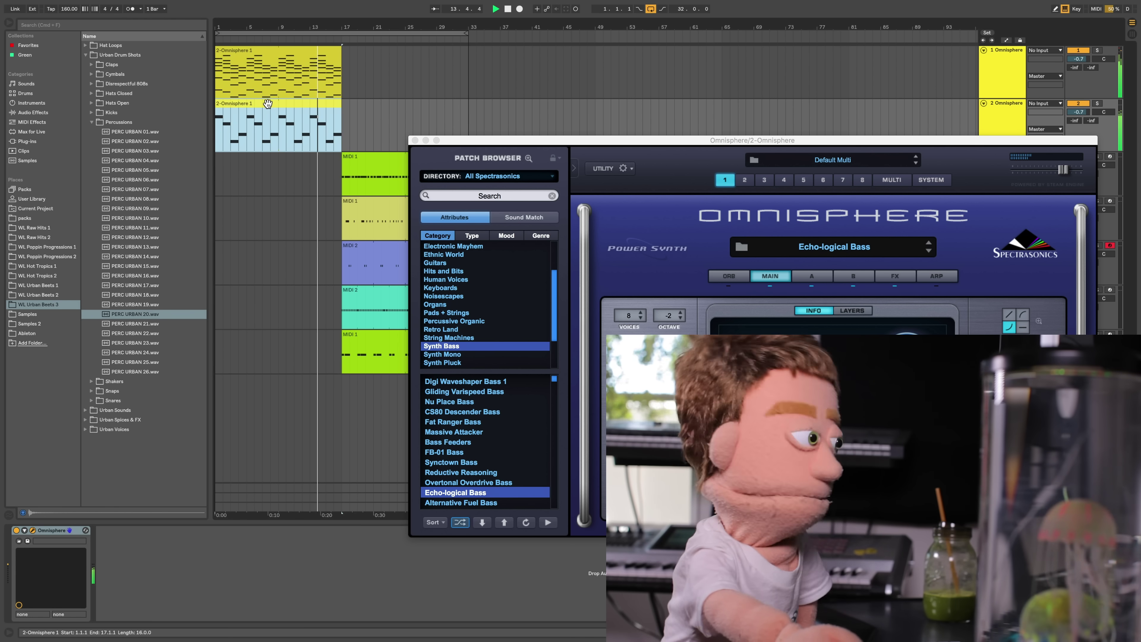
left_click(412, 140)
Step: Extend the chord clip on the 1 Omnisphere track to bar 33 and raise the SN track's volume
left_click(306, 51)
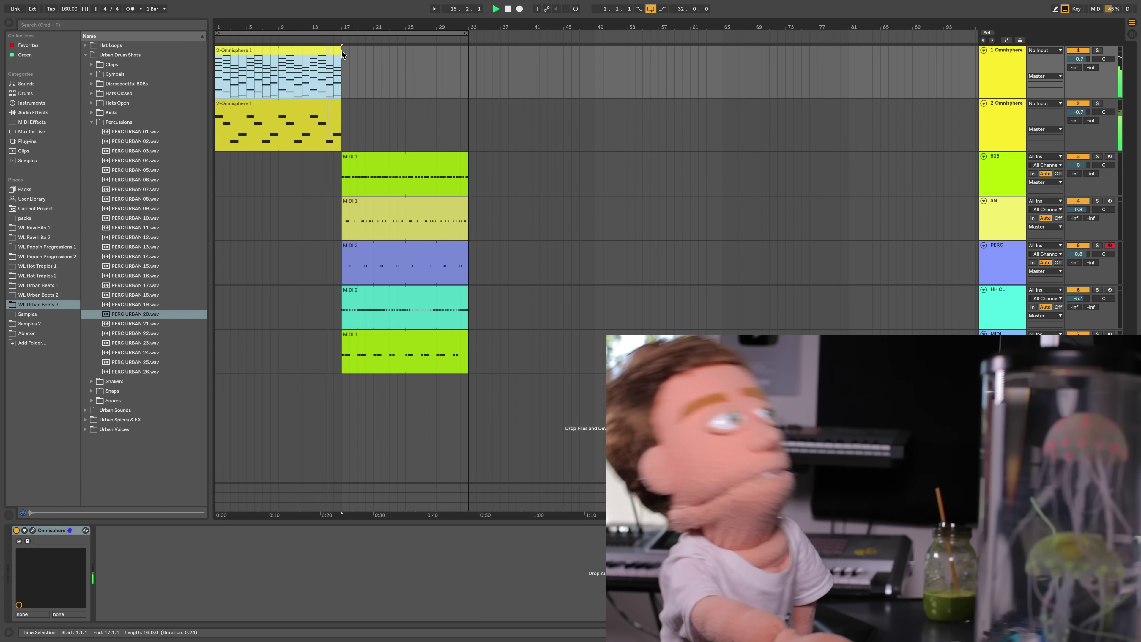
left_click_drag(356, 49, 466, 45)
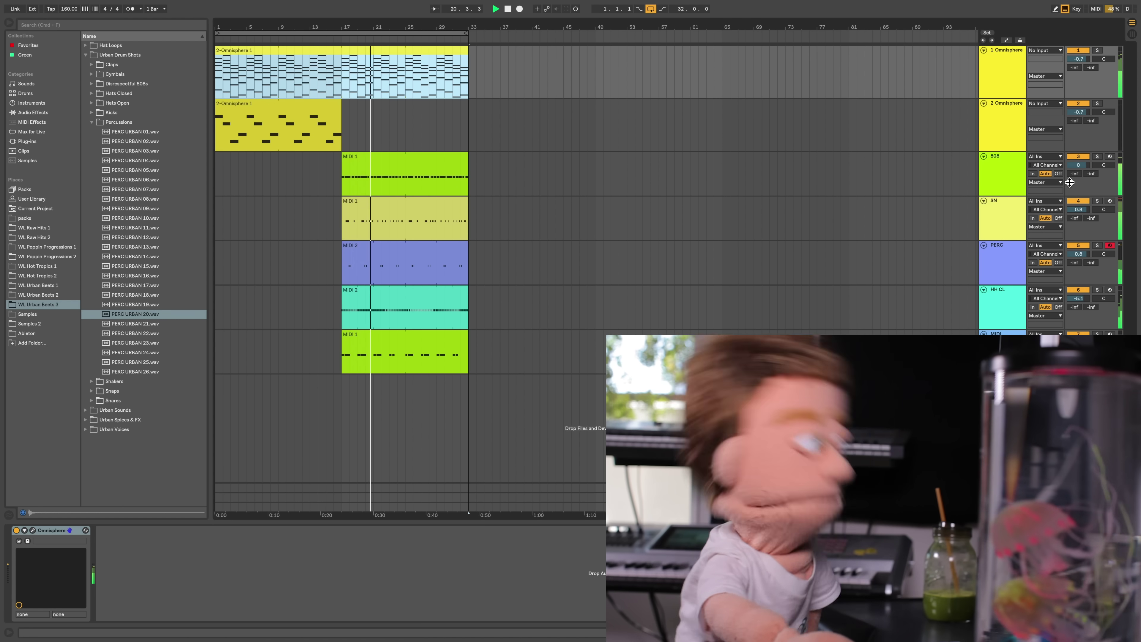
left_click_drag(1079, 209, 1082, 208)
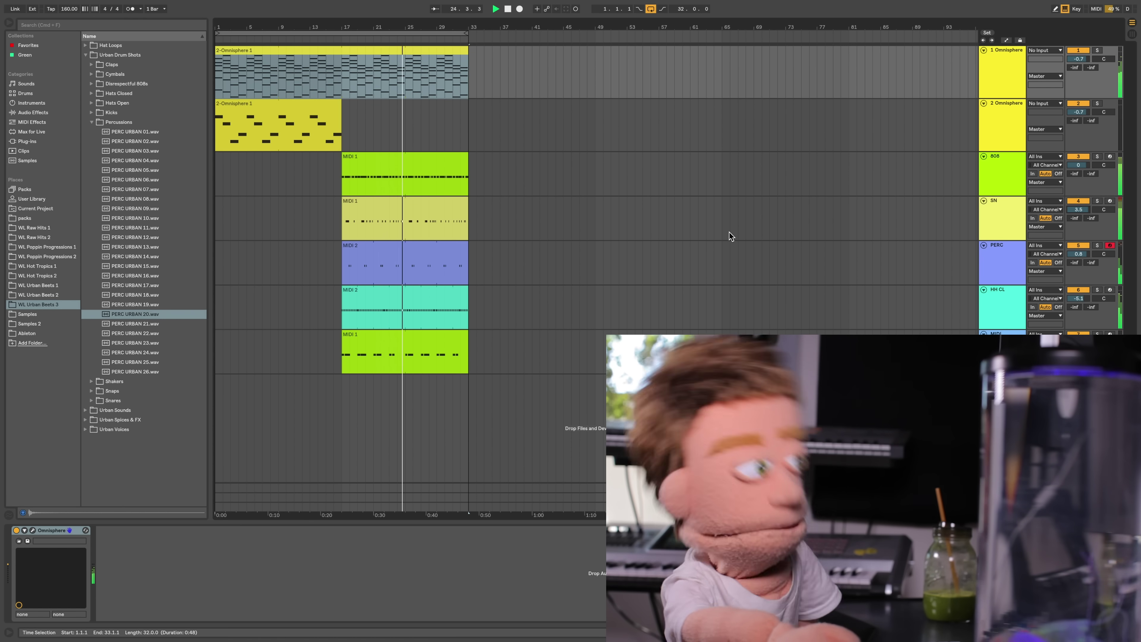
Step: Duplicate the whole 32-bar section from bar 1 to bar 33 across all tracks
left_click(1016, 162)
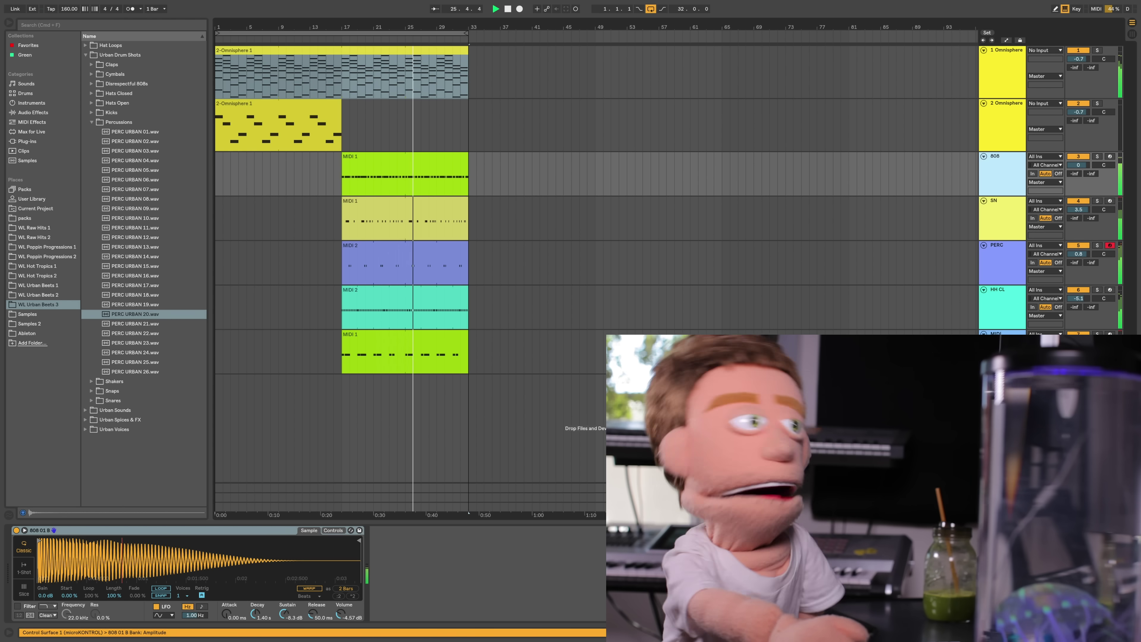
left_click(1007, 351, "shift")
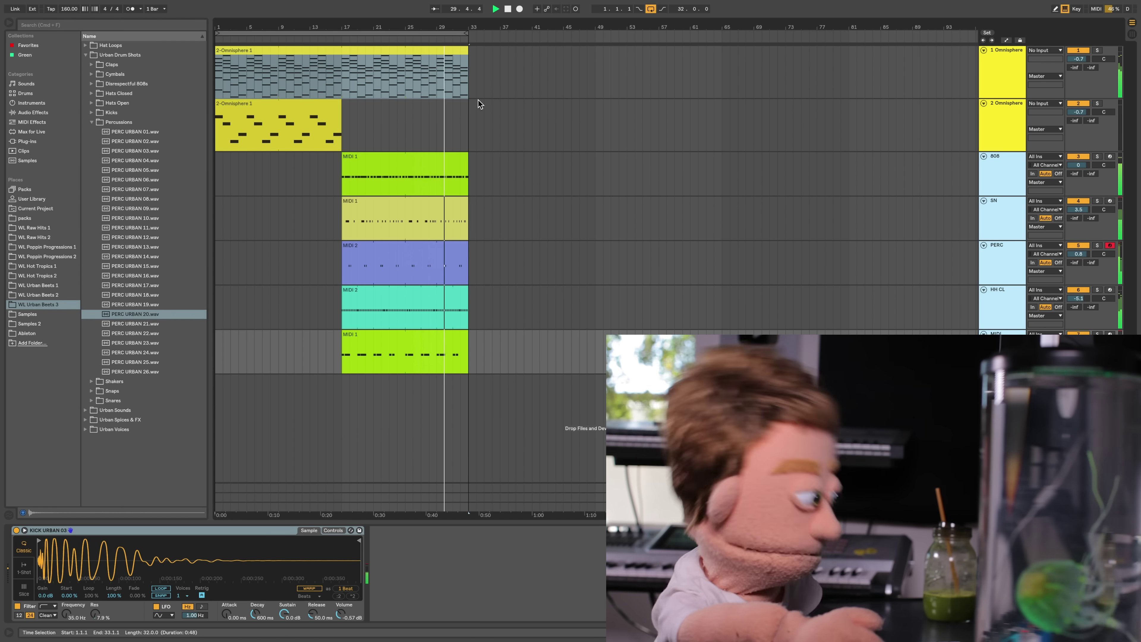
left_click(460, 49)
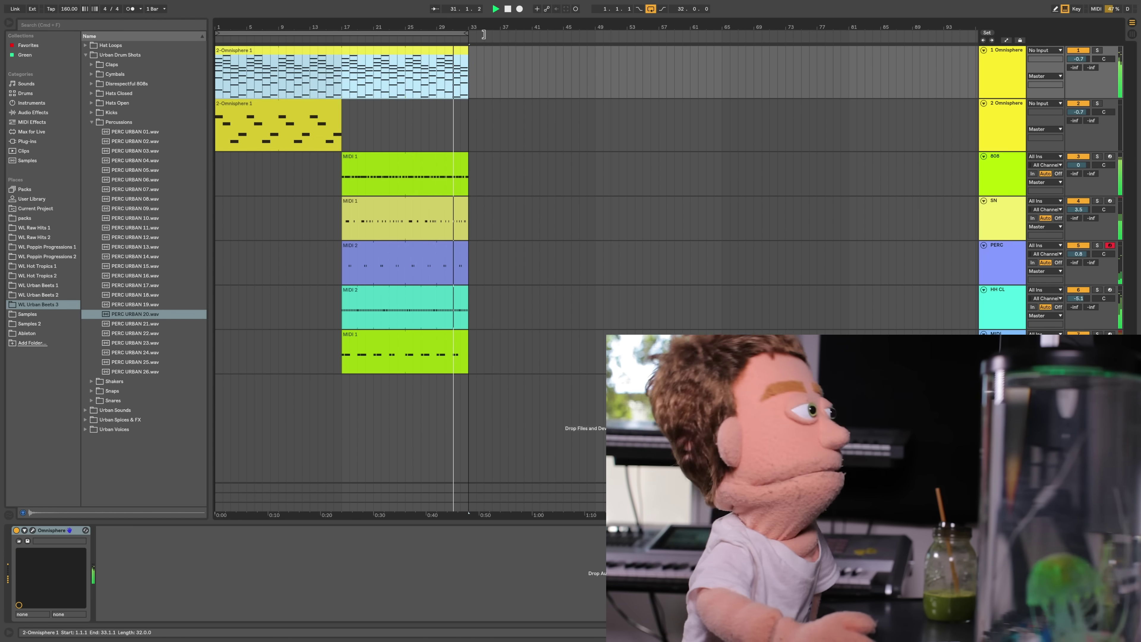
key("super+shift+d")
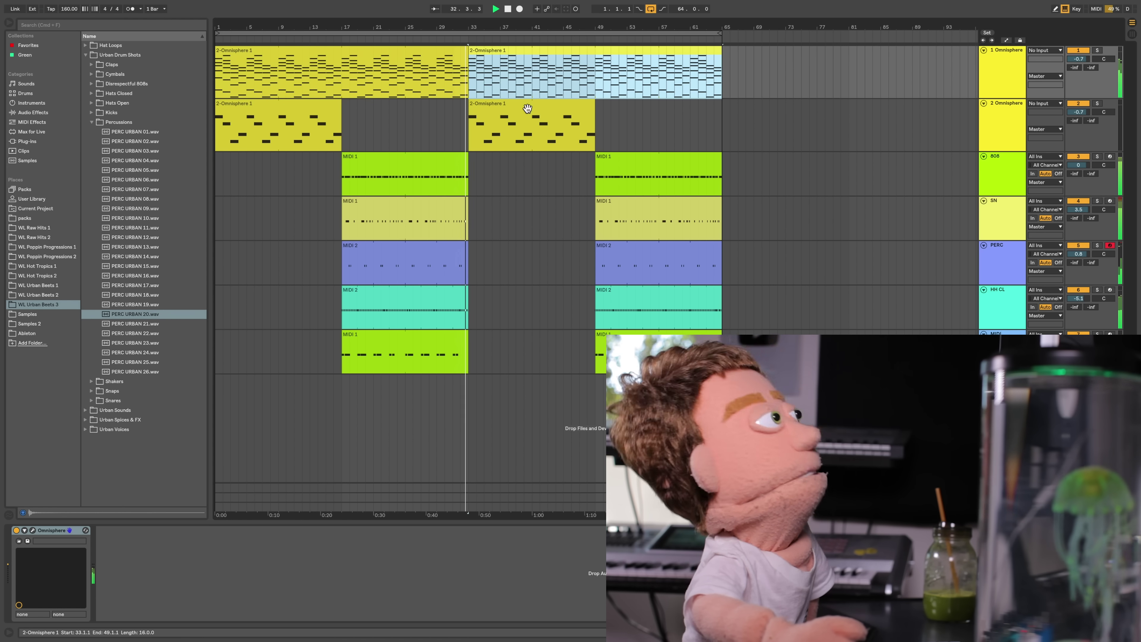
Step: Extend the 808, snare, percussion, hi-hat and kick clips from bar 33 to bar 49
left_click(434, 157)
left_click(445, 334, "shift")
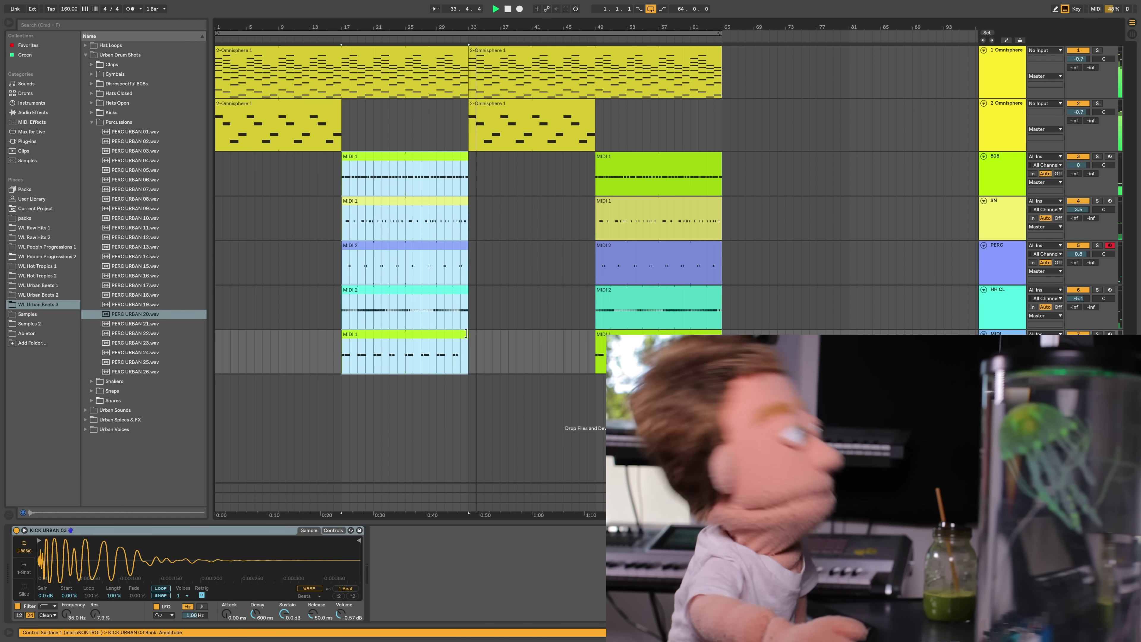
left_click_drag(466, 324, 592, 316)
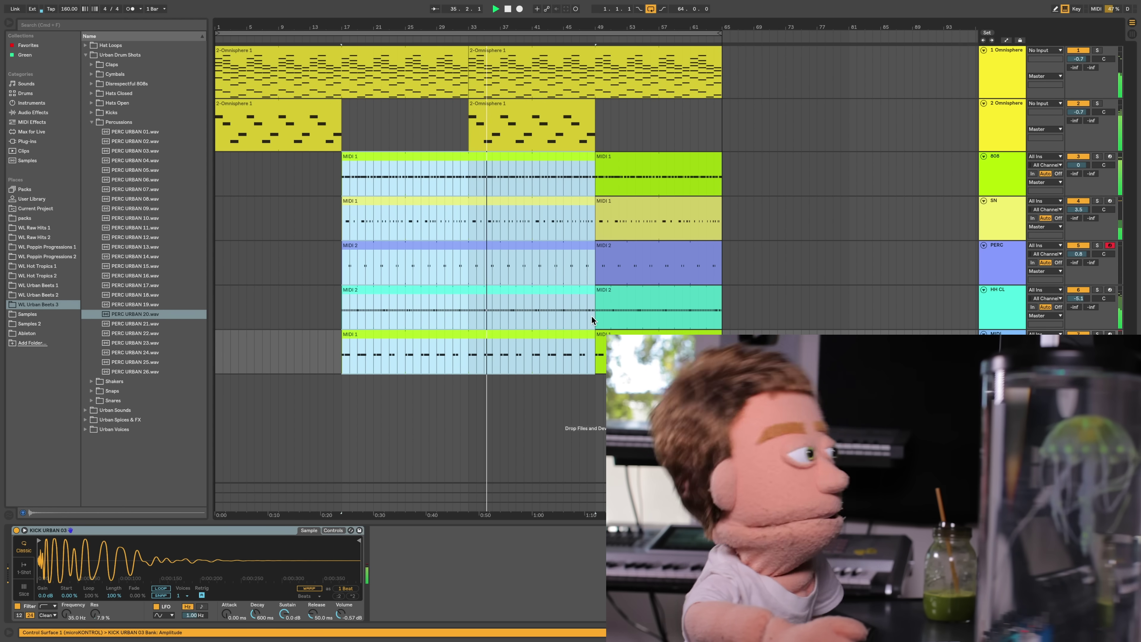
Step: Lower the 2 Omnisphere track to -4.4 dB, rename it BASS, and rename the 1 Omnisphere chord track PLUCCBOI
left_click_drag(1079, 112, 1079, 126)
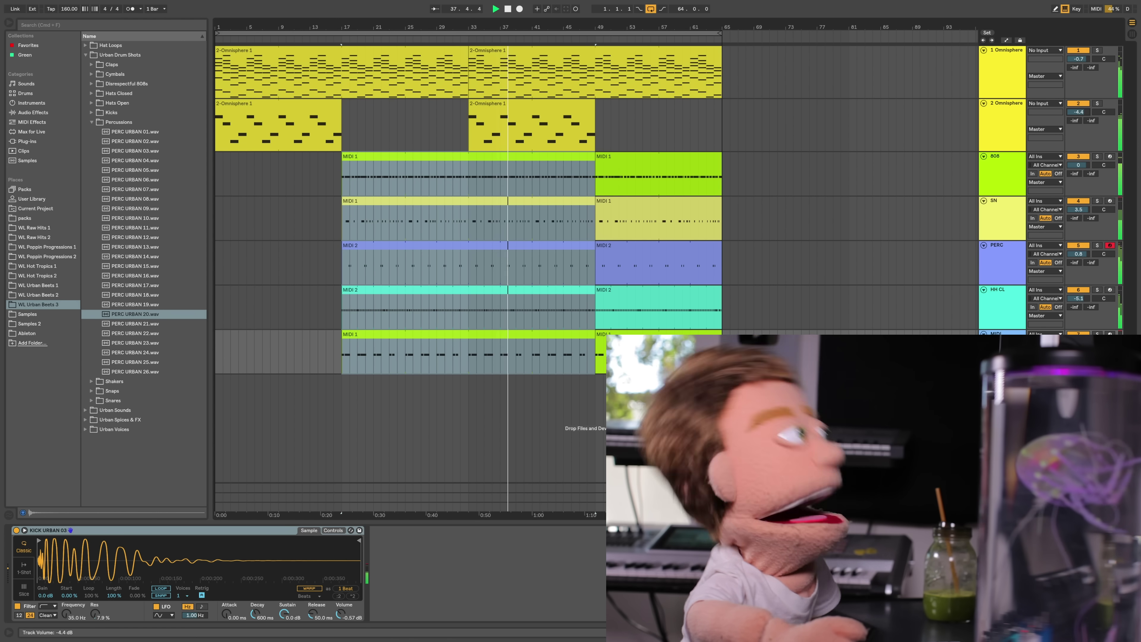
left_click(1022, 130)
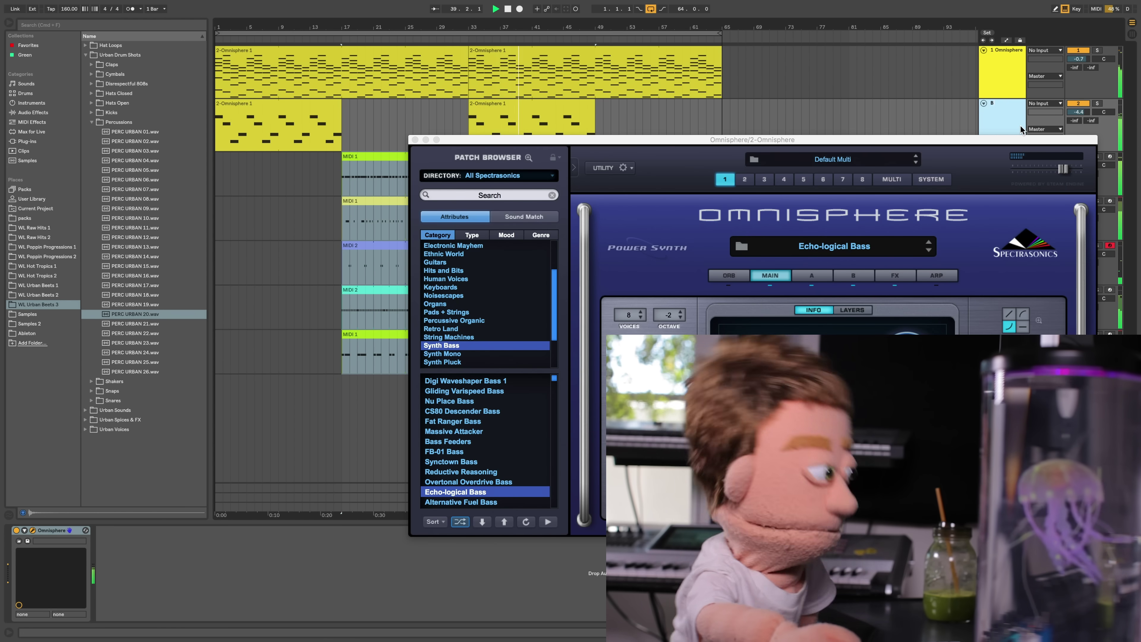
left_click(1014, 87)
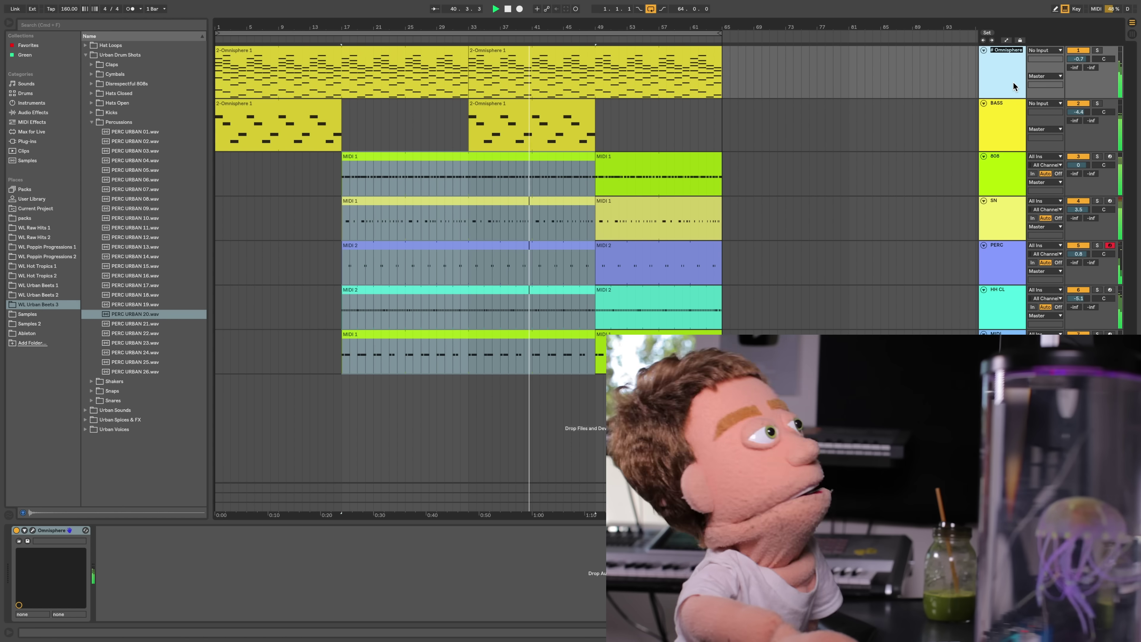
key("super+r")
type("PLUCCBOI")
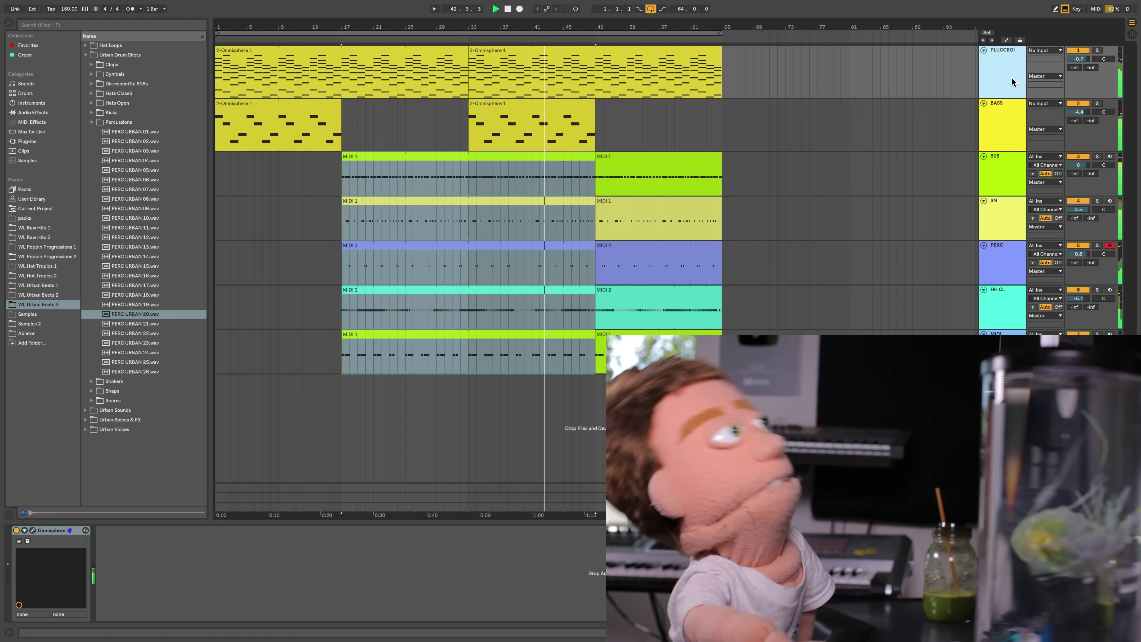
left_click(1008, 108)
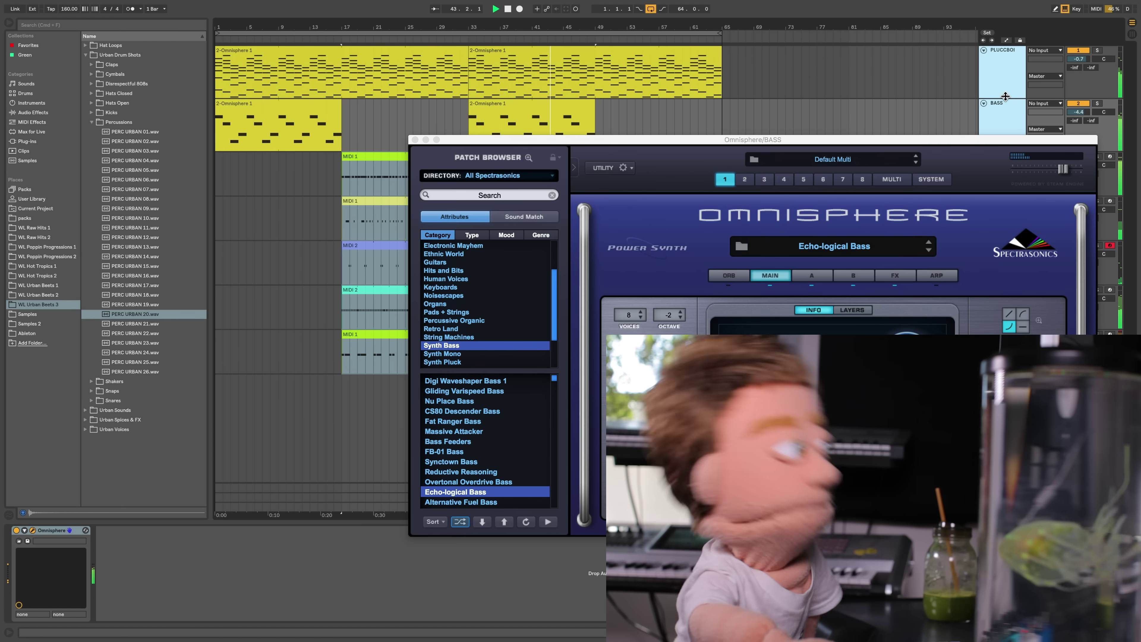
left_click(415, 140)
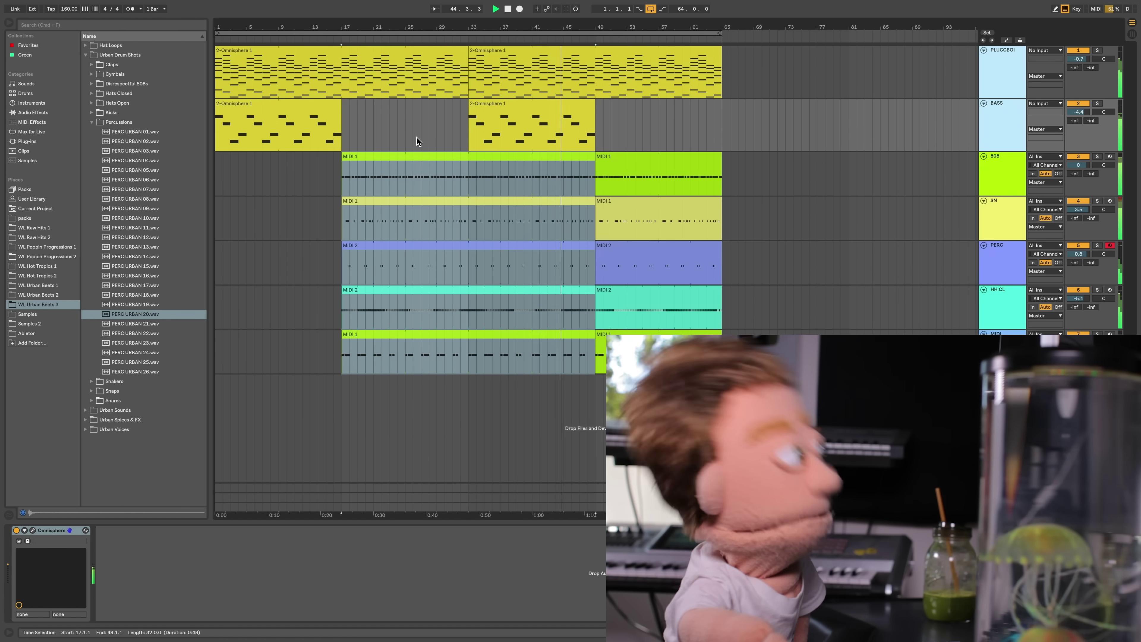
Step: Delete all drum and 808 clips between bars 49 and 65, and place an 8-bar BASS clip at bars 57 to 65
left_click(626, 161)
left_click(626, 160)
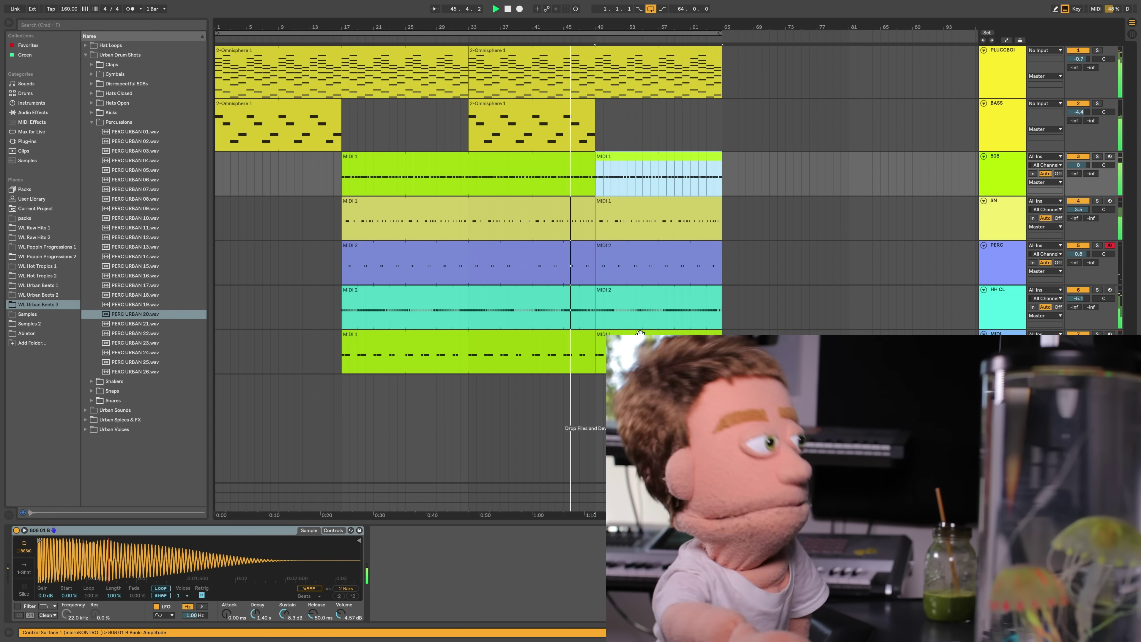
left_click(626, 336, "shift")
key("Delete")
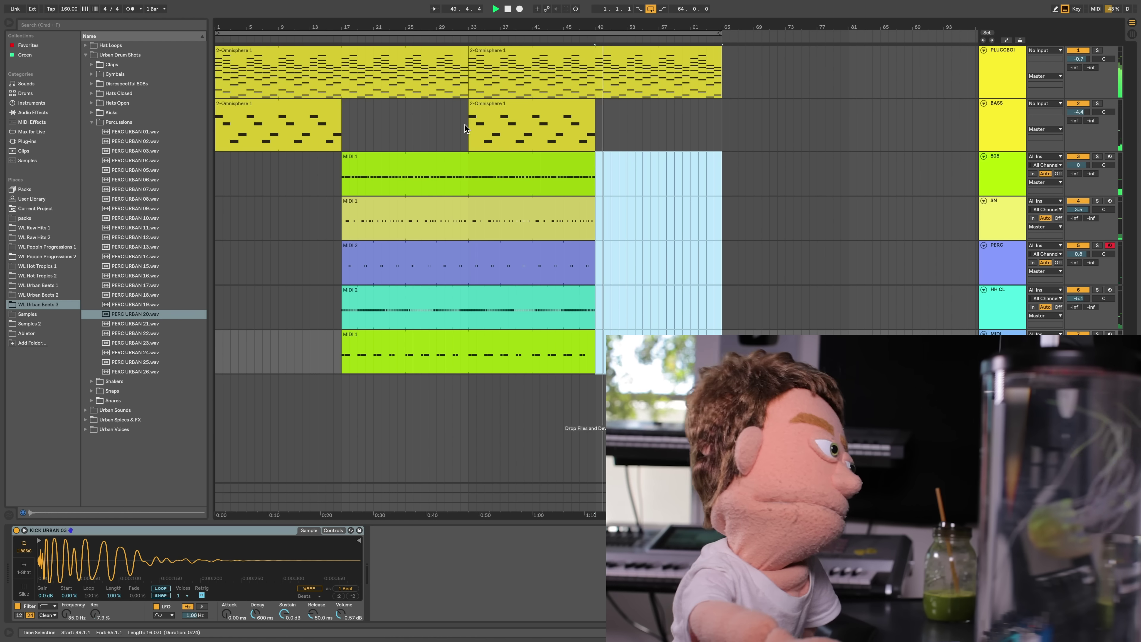
left_click(578, 110)
left_click_drag(578, 109, 722, 107)
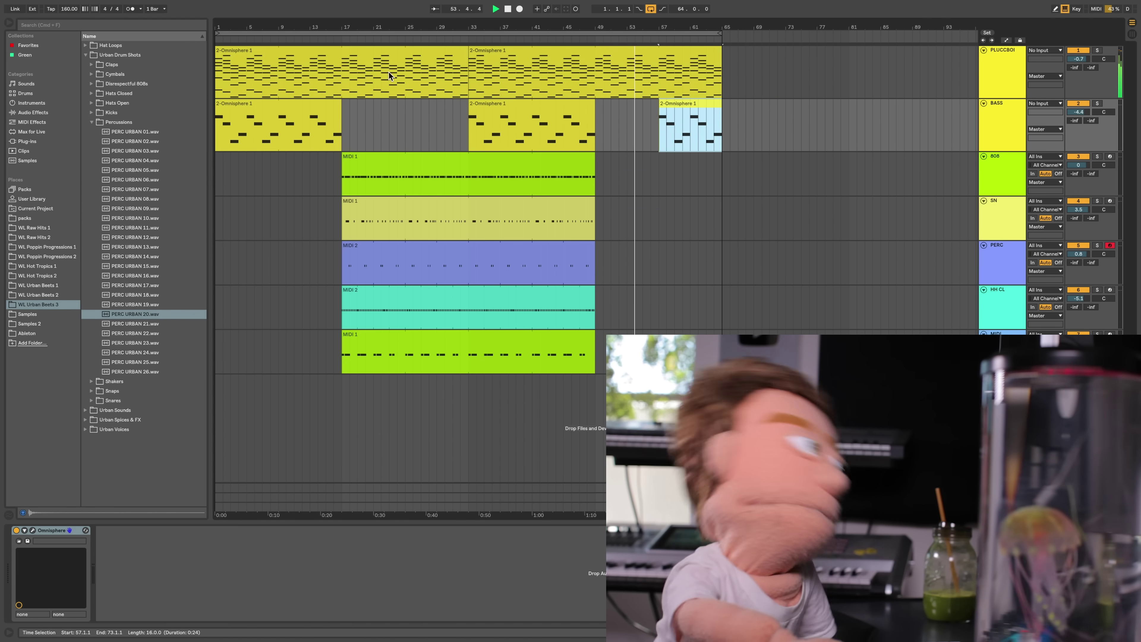
Step: Duplicate the time from bar 17 to bar 65 across all tracks, and delete the PLUCCBOI and BASS clips after bar 97
left_click(341, 80, "shift")
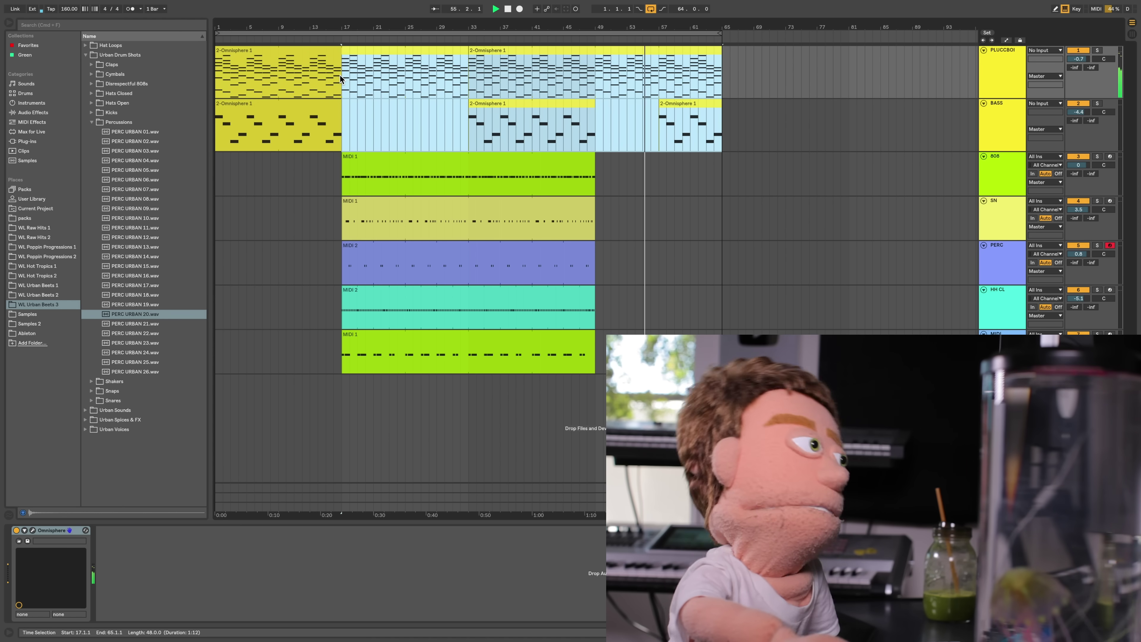
key("super+shift+d")
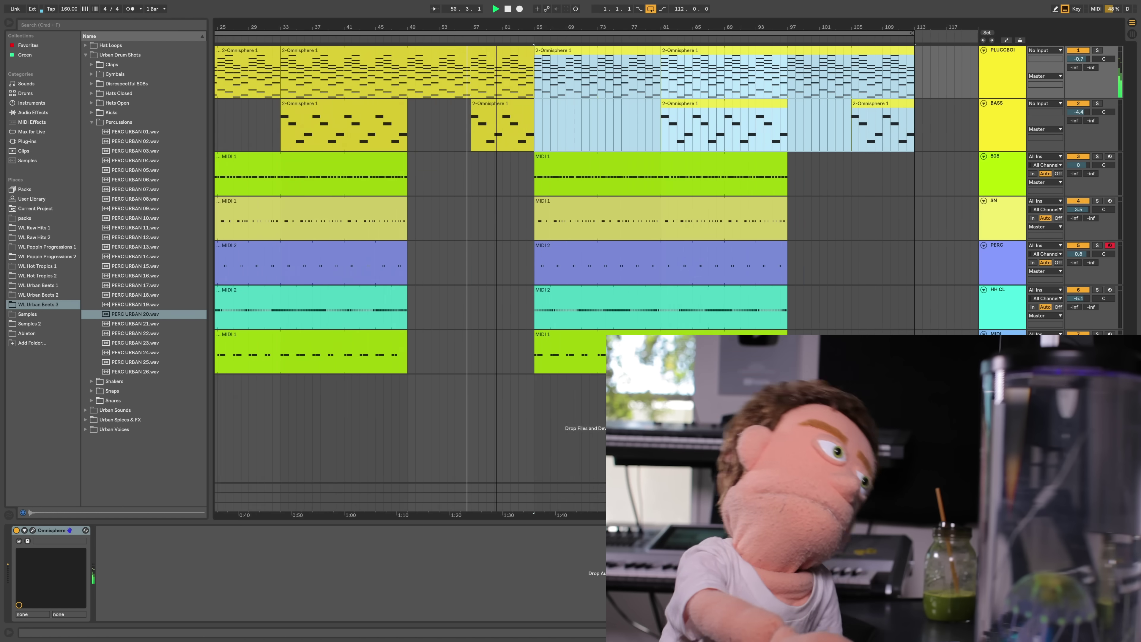
left_click_drag(497, 28, 601, 30)
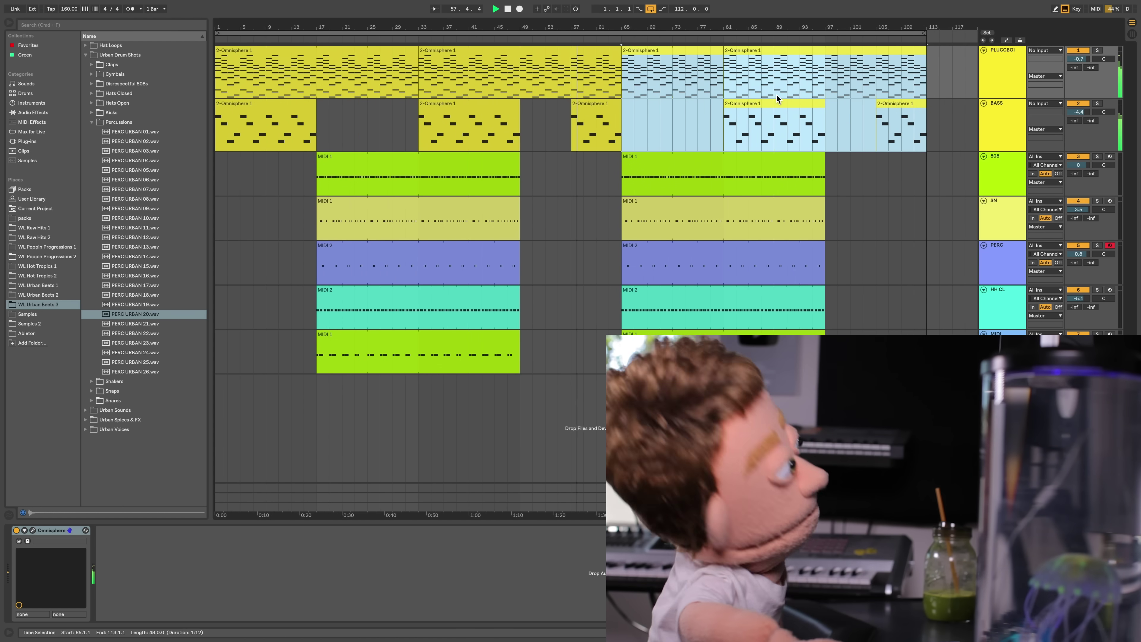
left_click_drag(825, 112, 935, 61)
key("Delete")
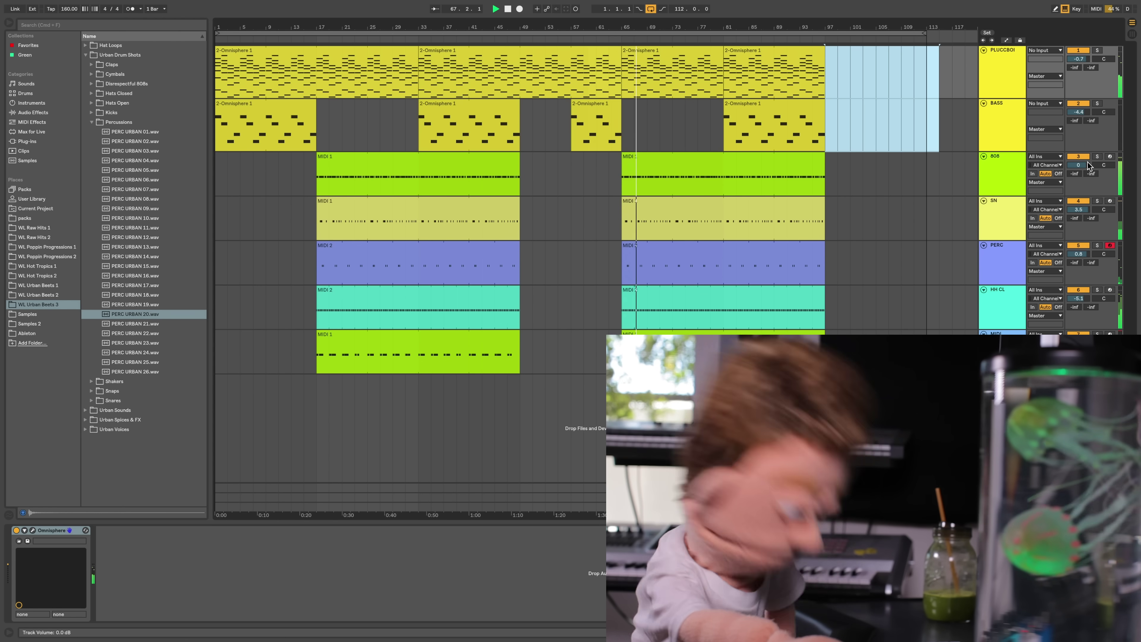
Step: Raise the 808 and PERC track volumes, set SN to 5.1 dB, and rename the kick's MIDI track KICK
left_click_drag(1079, 165, 1078, 155)
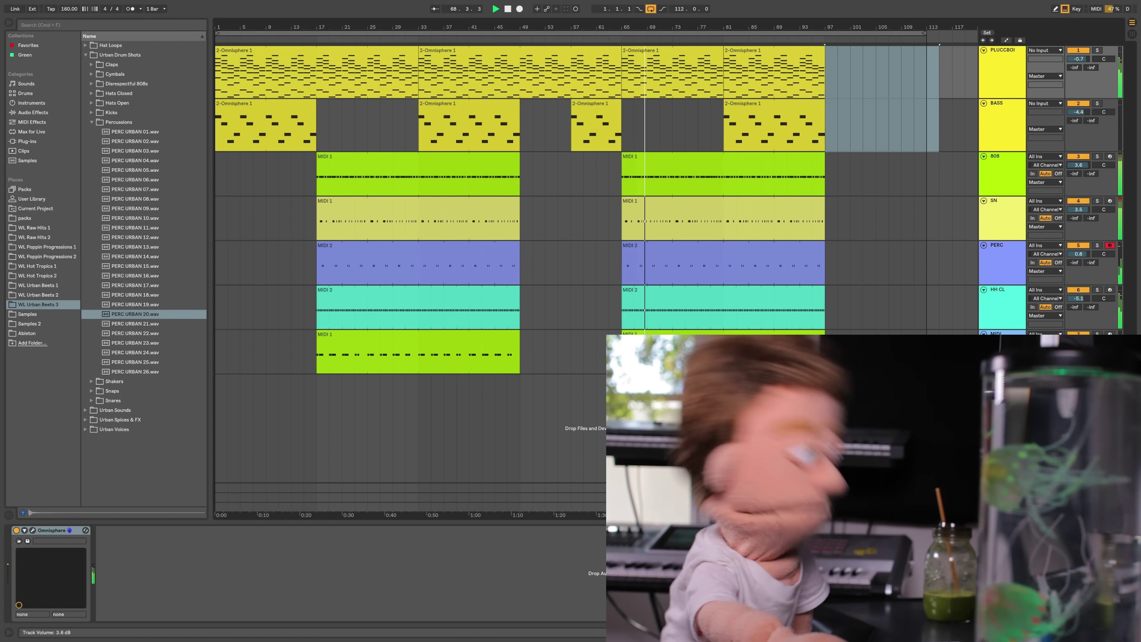
left_click_drag(1086, 210, 1087, 203)
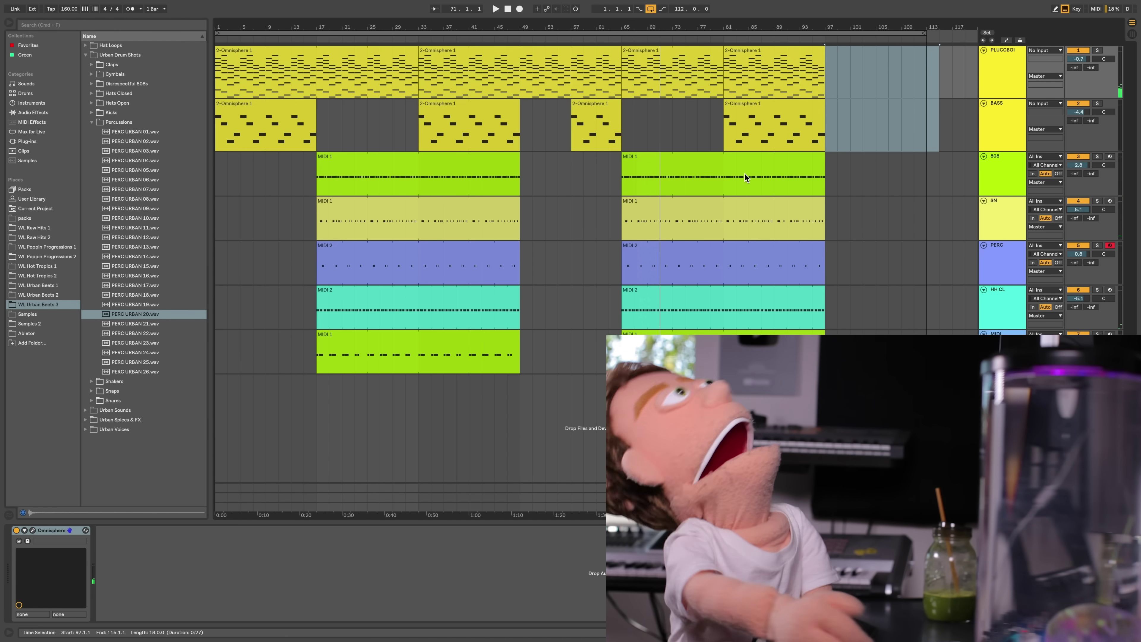
left_click(723, 162)
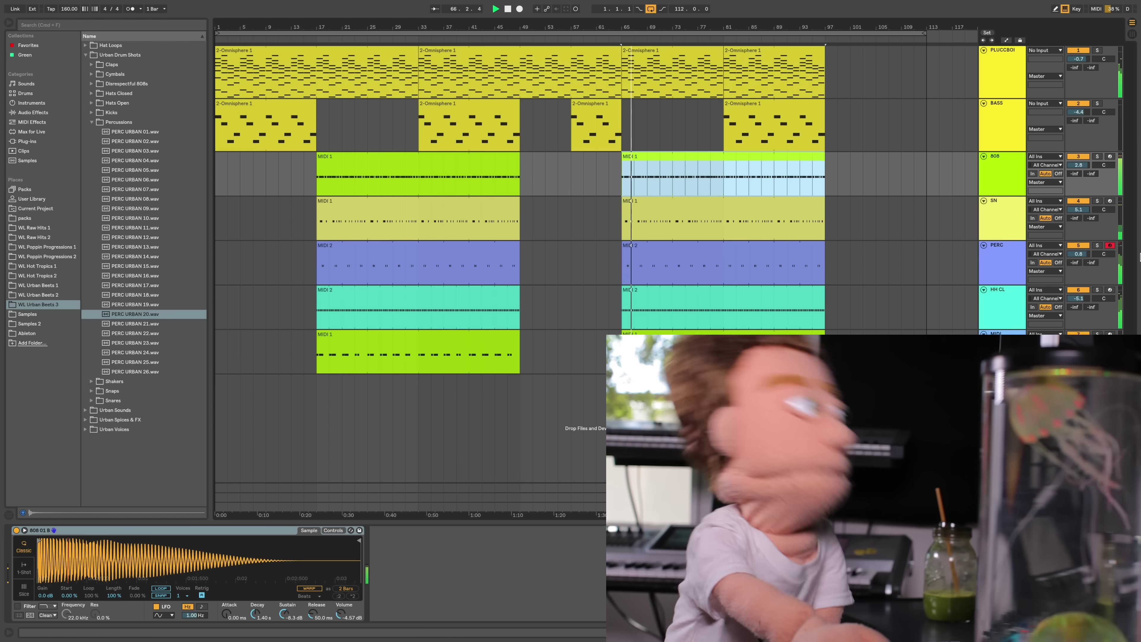
left_click_drag(1086, 254, 1086, 249)
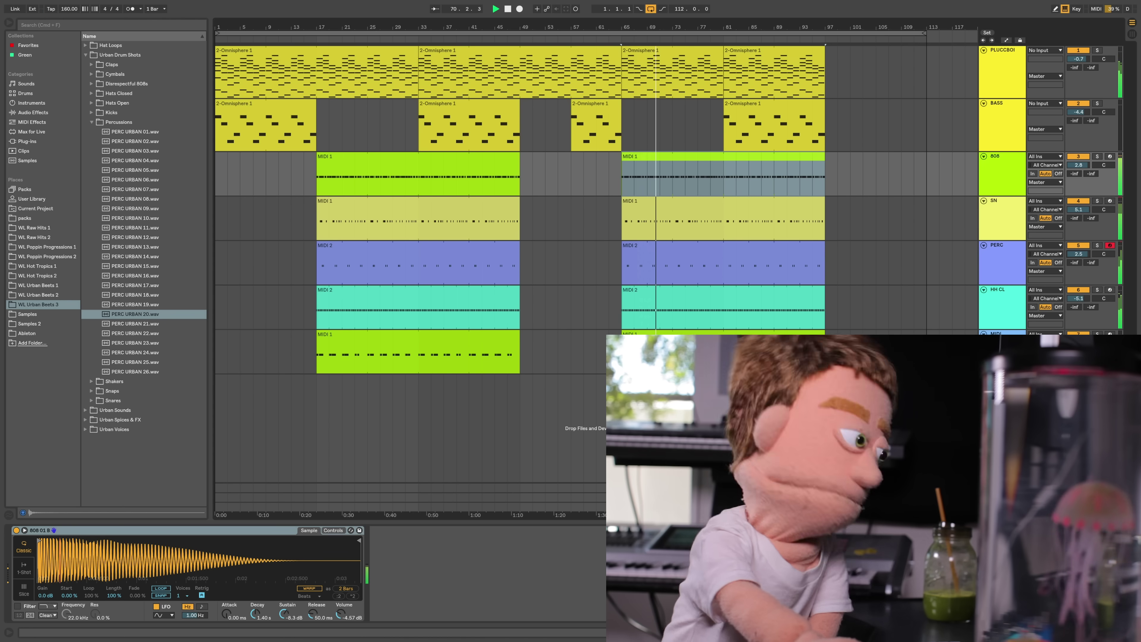
left_click(1002, 342)
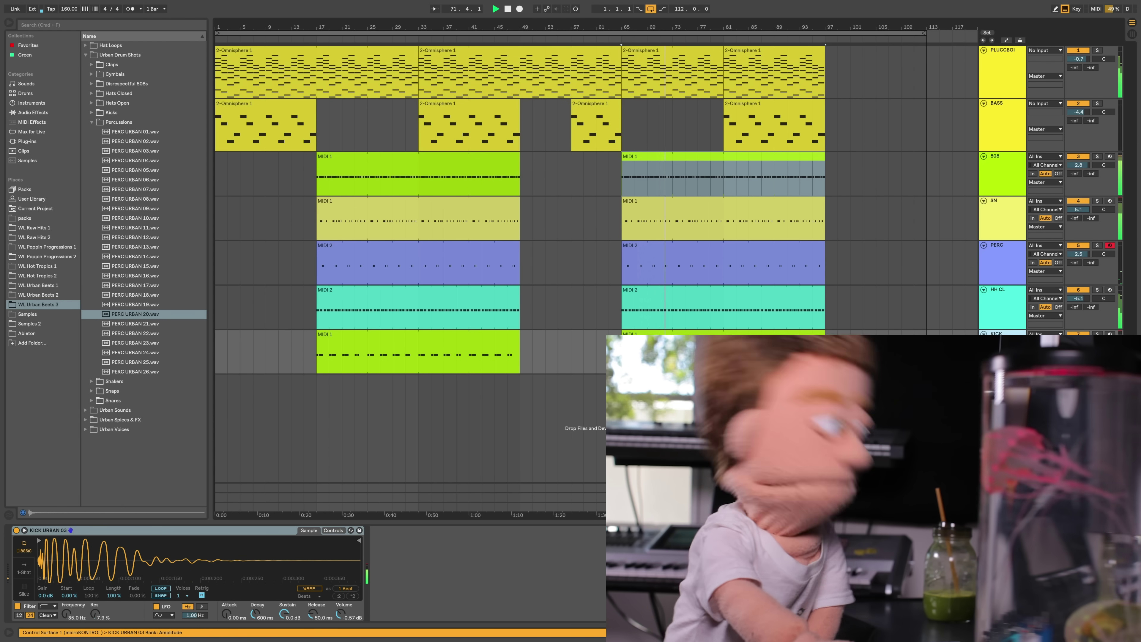